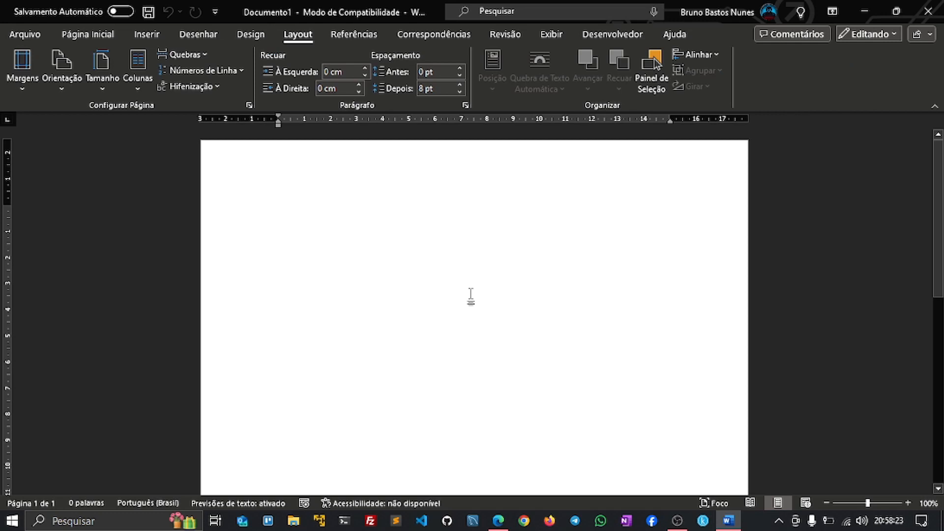
Open the custom page margin settings and set the top margin to 3 cm
left_click(86, 34)
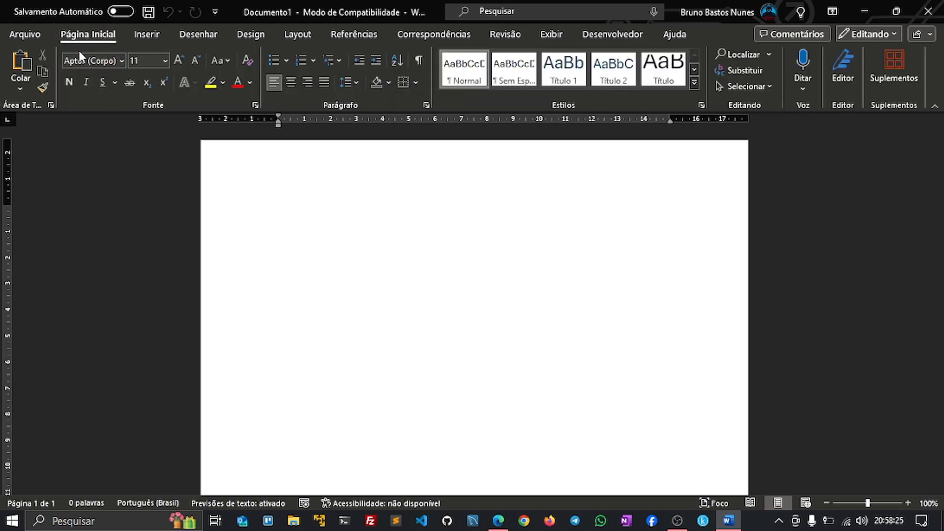
left_click(298, 39)
left_click(11, 85)
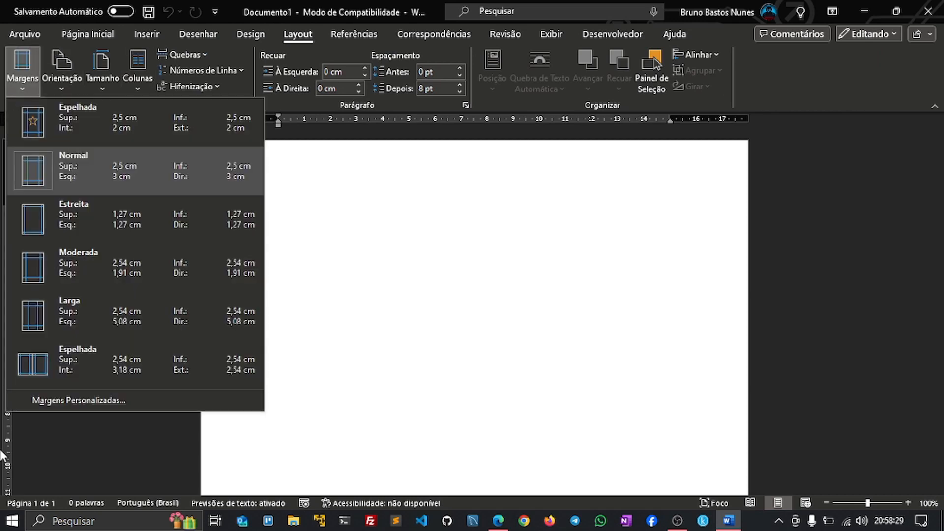
left_click(79, 400)
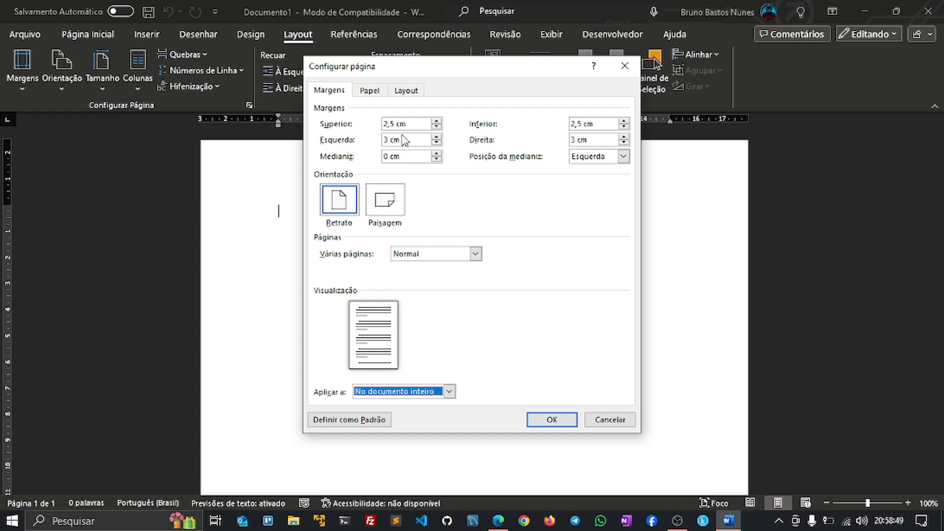
left_click_drag(393, 124, 375, 125)
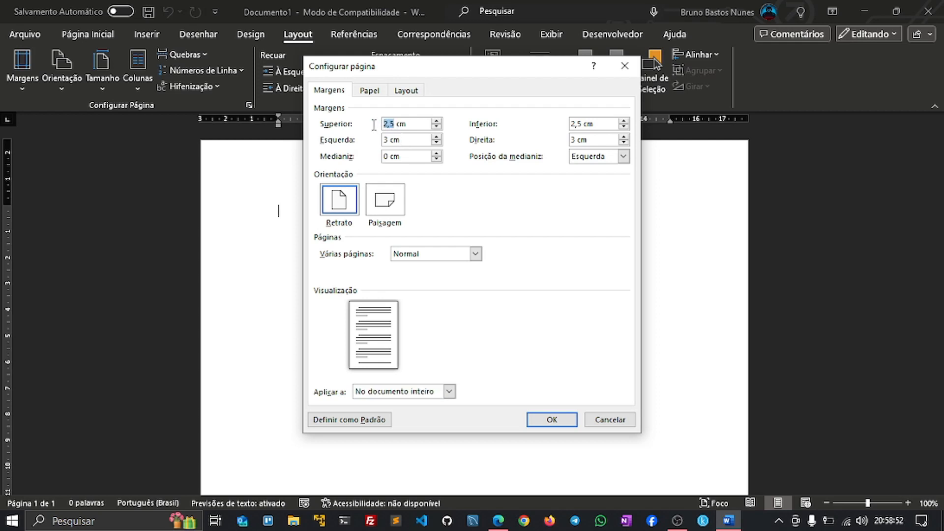
type("3")
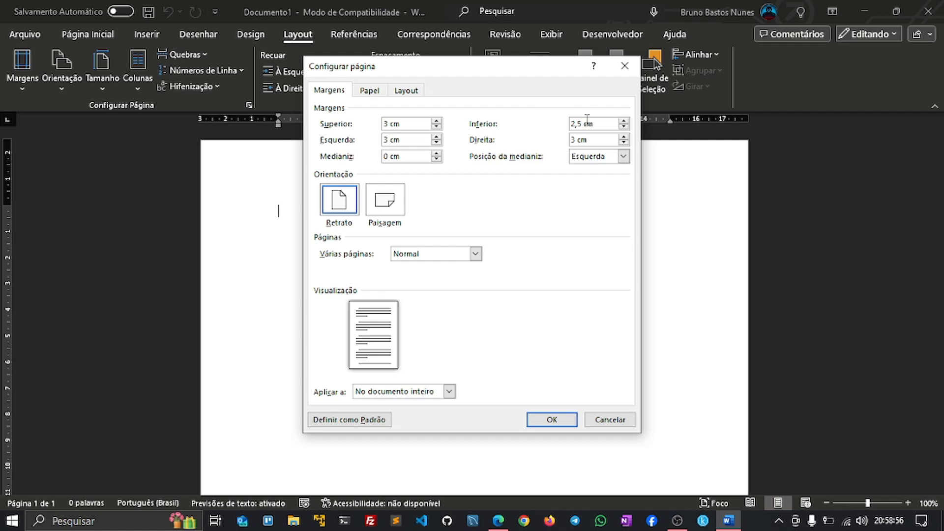
Set both the bottom and right page margins to 2 cm
left_click_drag(585, 124, 569, 124)
type("3")
double_click(573, 124)
type("2")
double_click(573, 140)
type("2")
key("Tab")
Review the available scopes for applying the page setup and the options for multiple pages
left_click(449, 392)
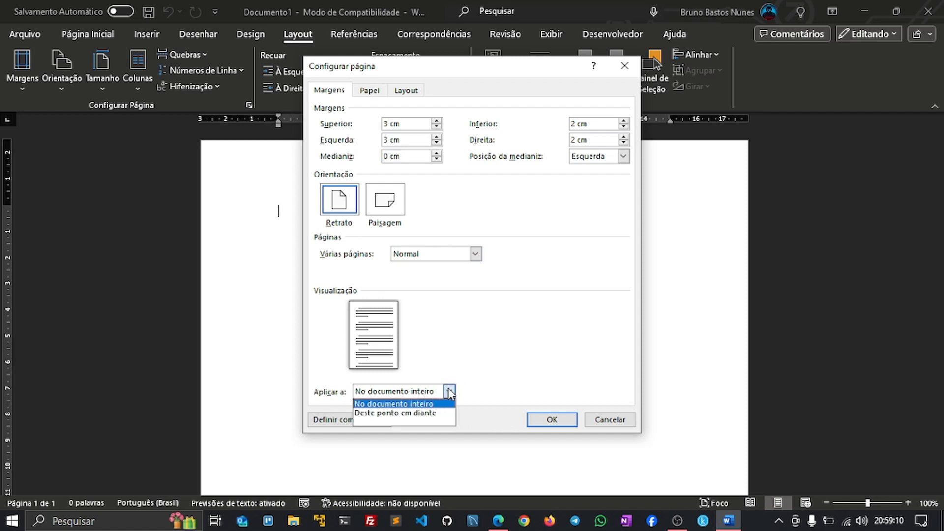
left_click(449, 392)
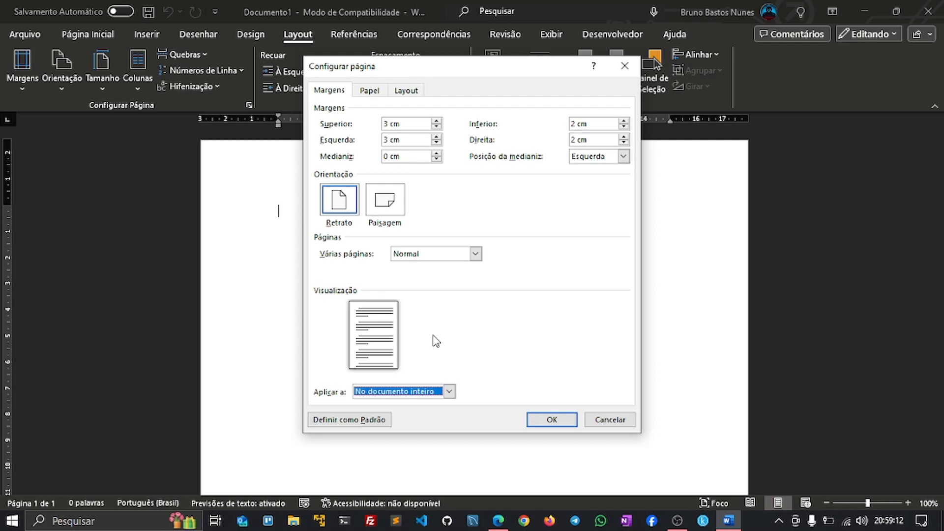
left_click(475, 255)
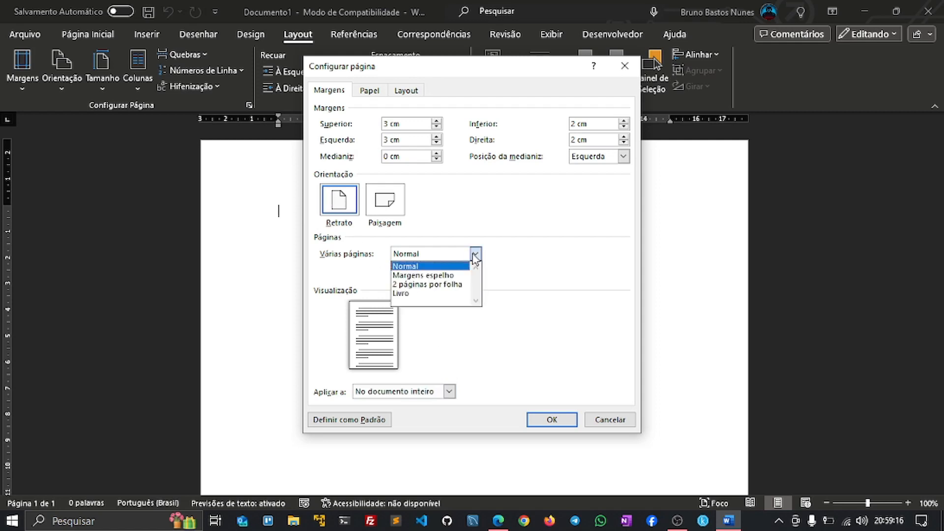
left_click(475, 255)
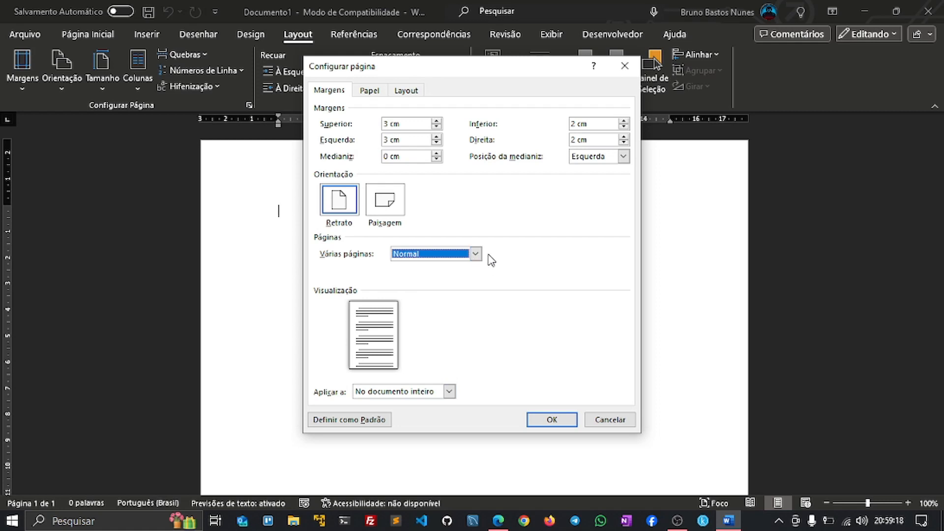
Try the mirror margins option (Margens espelho) for multiple pages, then return it to Normal
left_click(476, 254)
left_click(465, 275)
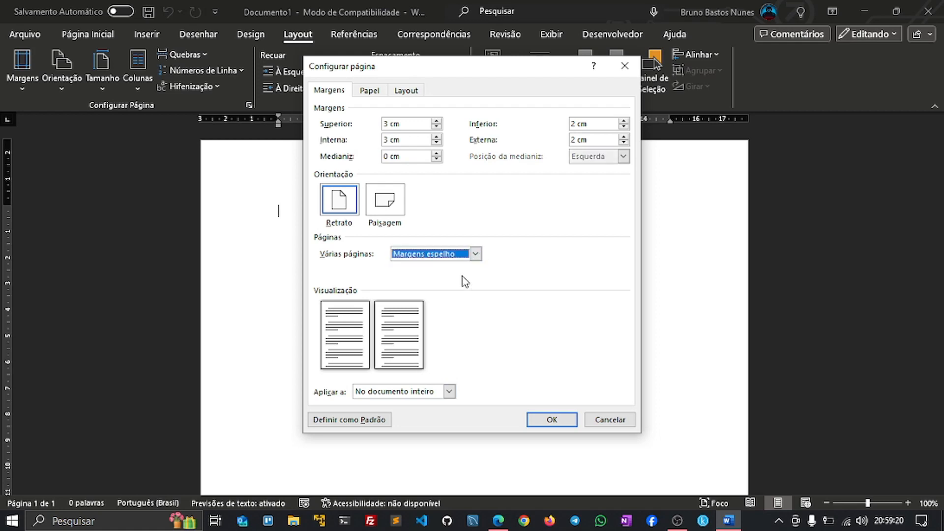
left_click(475, 254)
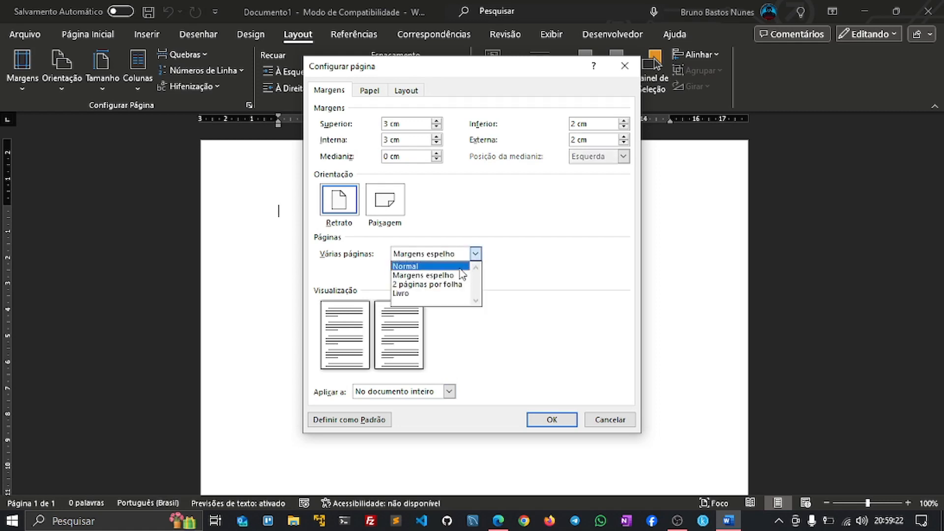
left_click(461, 268)
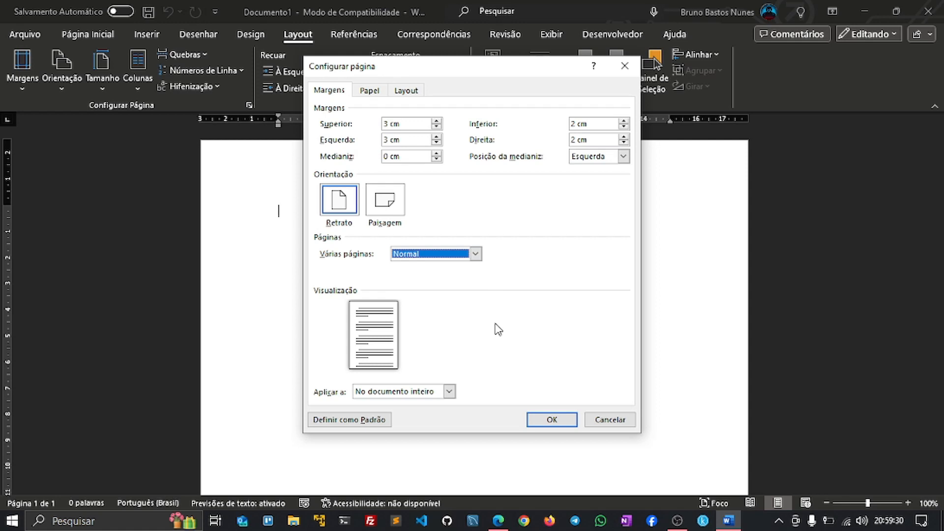
Try mirror margins (Margens espelho) for multiple pages with an inner margin of 7 cm
left_click(473, 254)
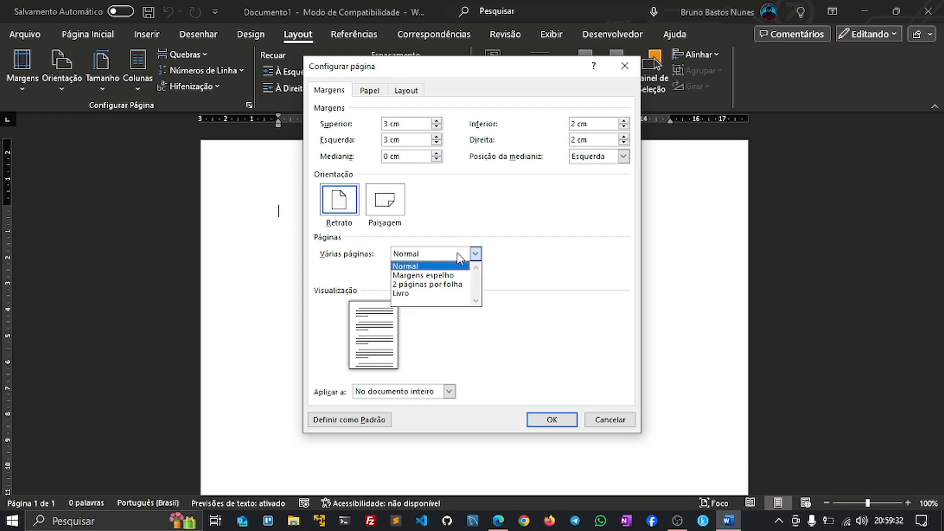
left_click(445, 275)
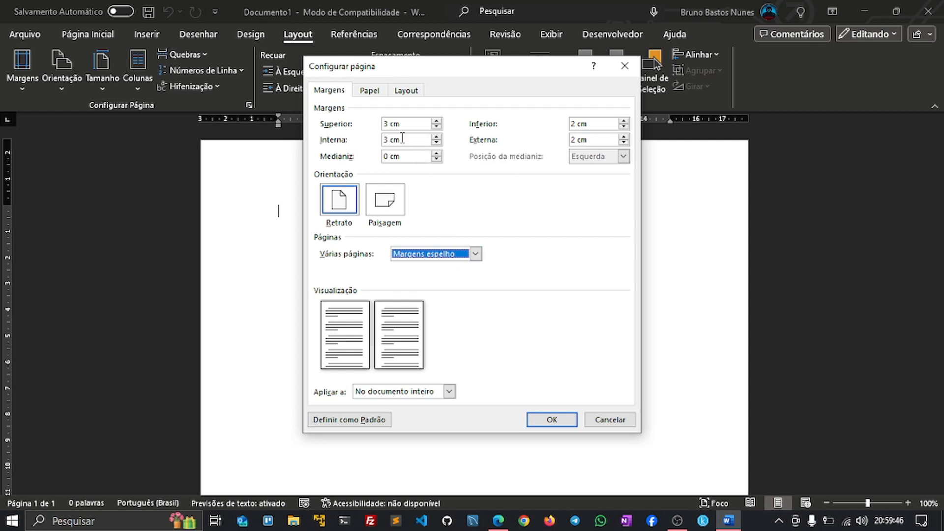
left_click(573, 140)
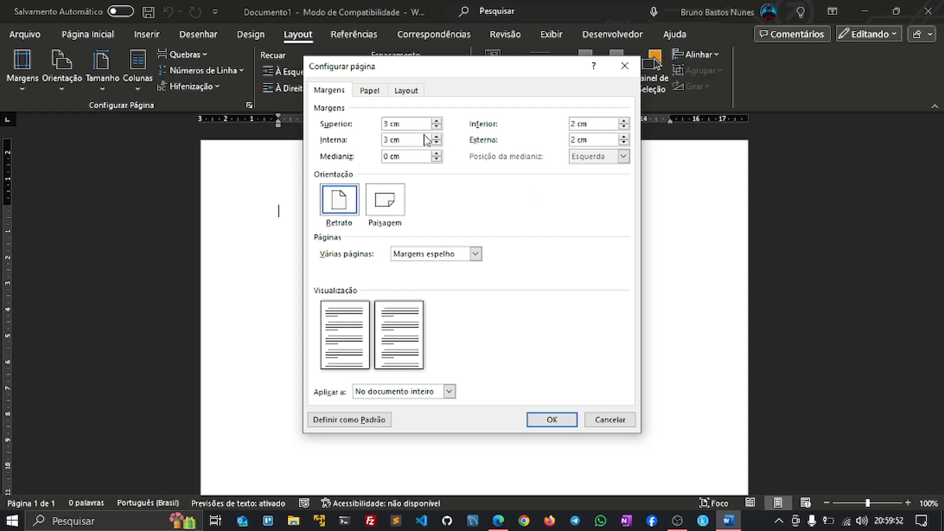
left_click(389, 124)
left_click(388, 141)
left_click_drag(389, 141, 379, 141)
type("7")
key("Tab")
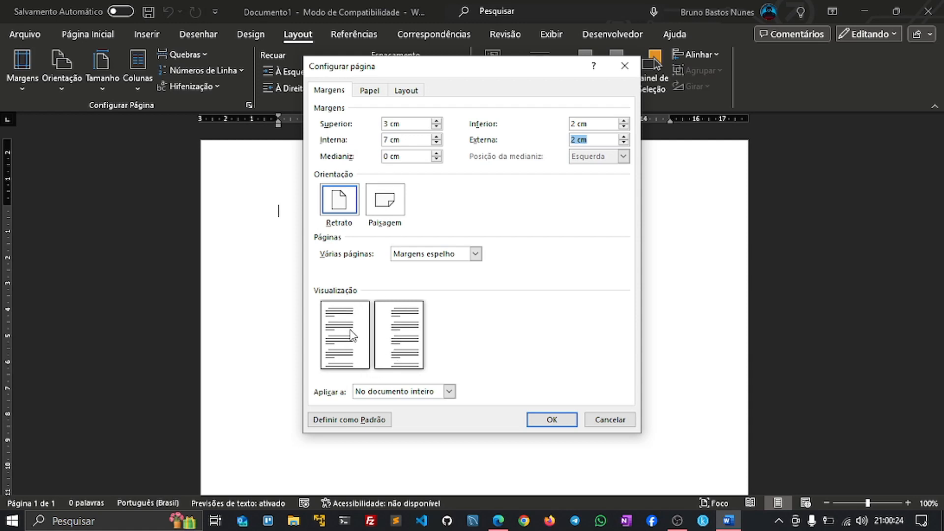
Restore the inner margin to 3 cm, return the multiple pages option to Normal, and apply the page setup
left_click(381, 141)
left_click(463, 254)
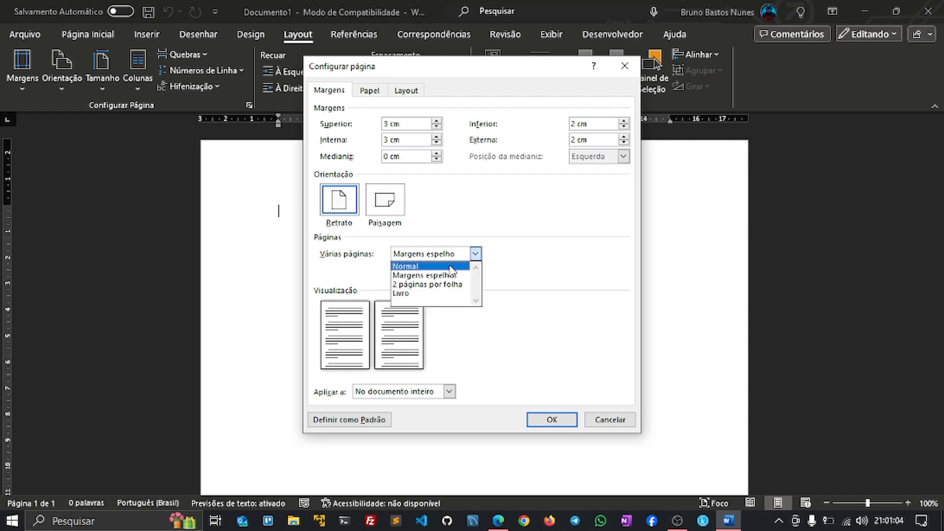
left_click(450, 267)
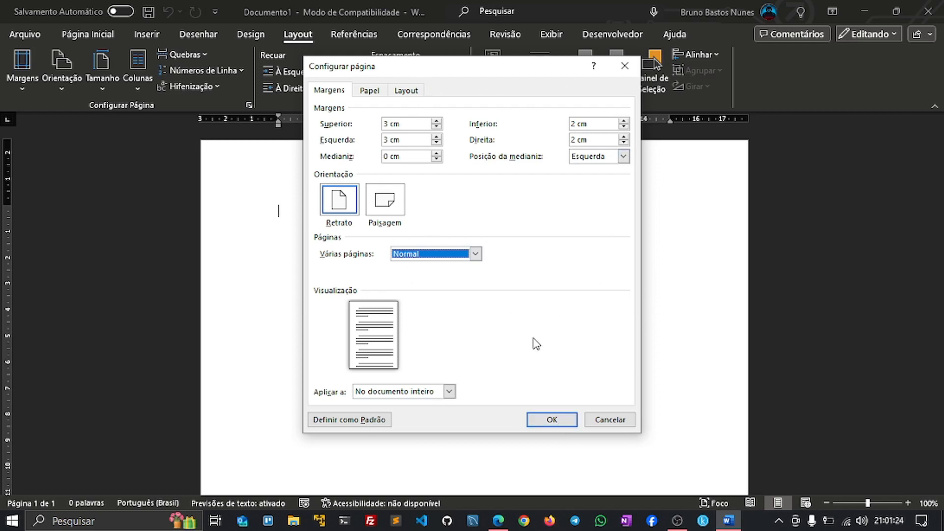
left_click(564, 419)
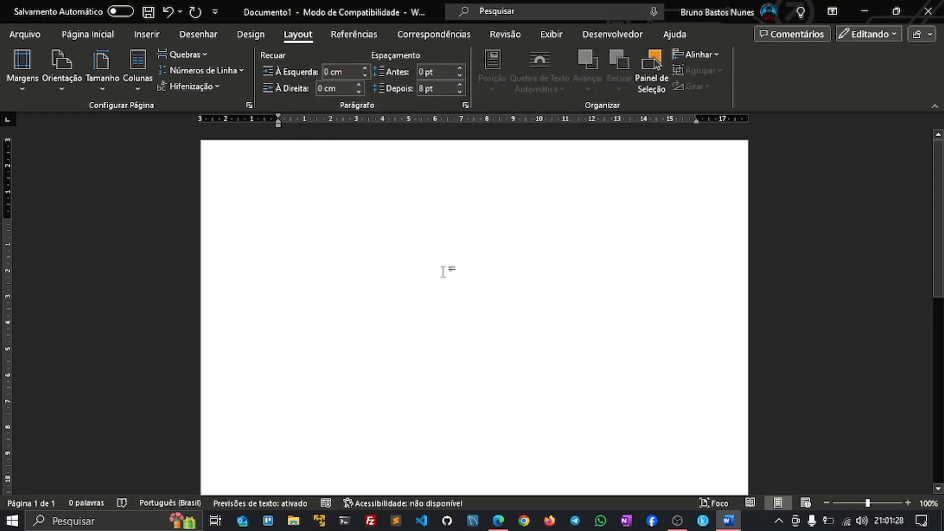
Write two paragraphs of random filler text, a short title-like first line and a longer second paragraph spanning two lines
left_click(85, 35)
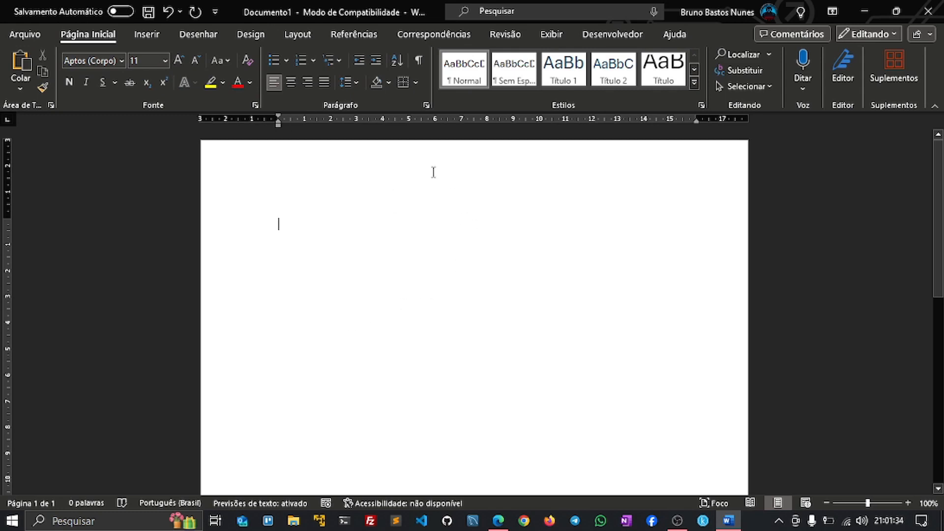
type("dsfakdfasc")
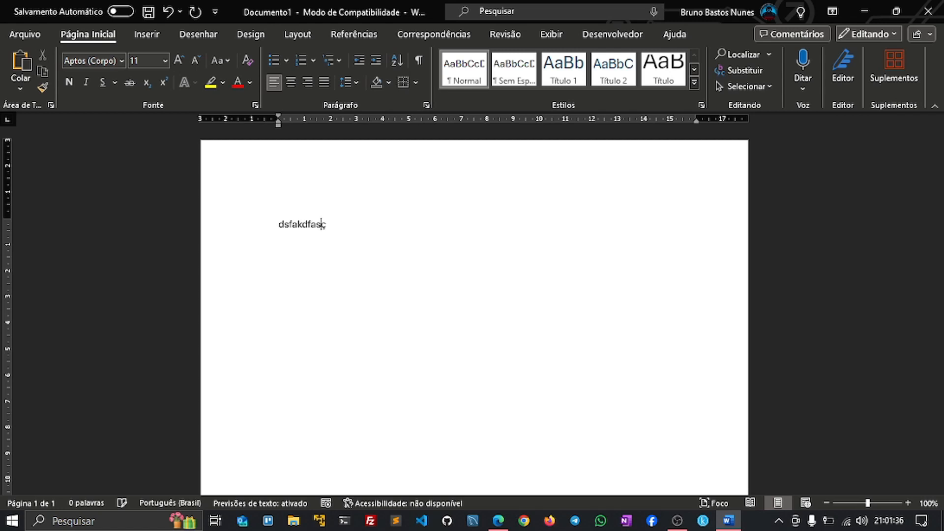
type("fhsdcaf asçldfhasfhscadfsadf")
key("Return")
type("fasdpf")
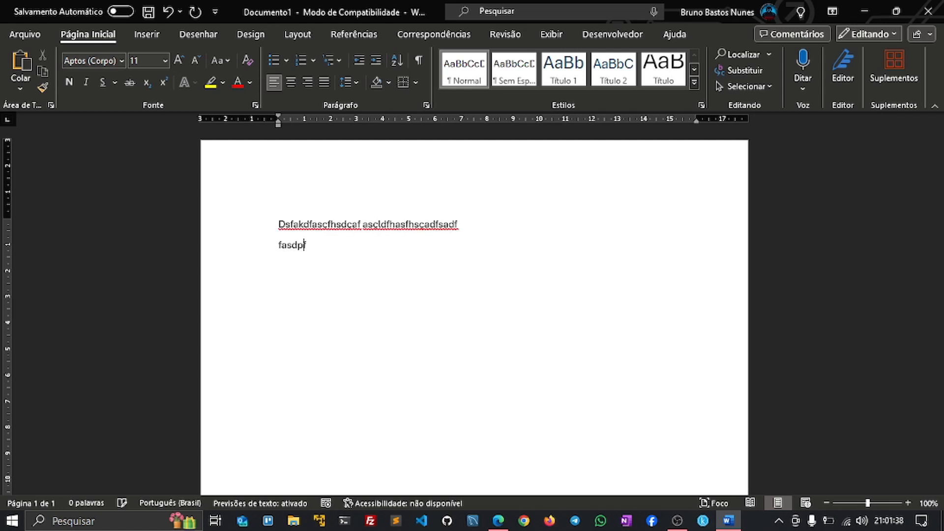
type("hasdfhsdalkfsdfasdhlfhsdacfjhhsfsaafsdfs ")
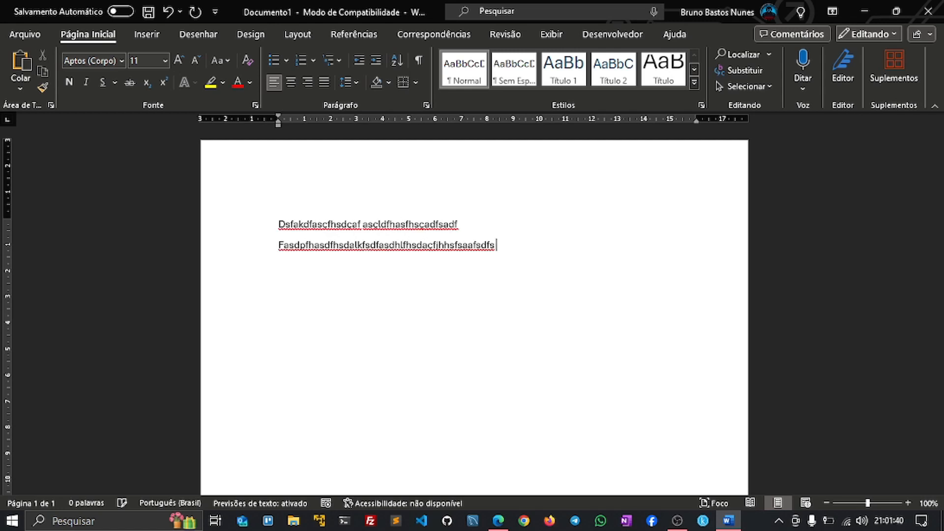
type("svsda fkjshfsdkfhskj vvsd fjhslk f")
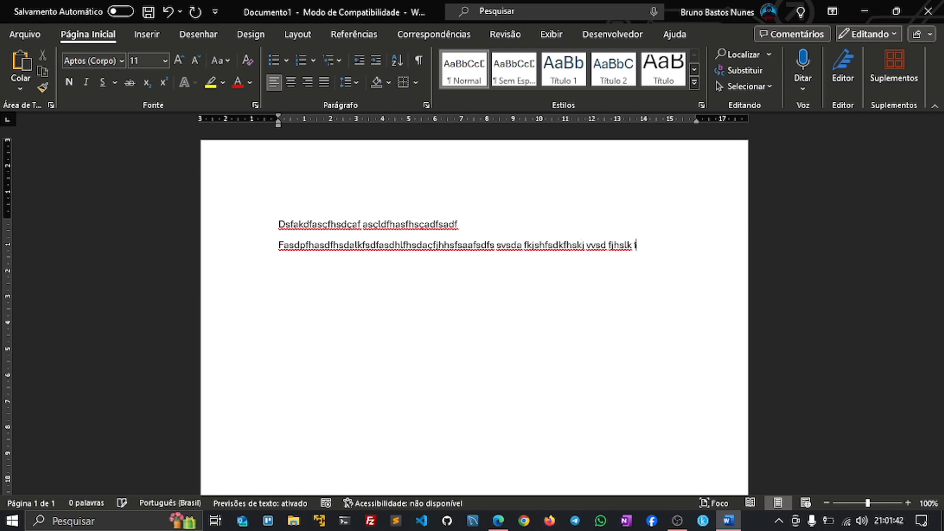
type("hlskdf sdfsa kdhfalsk flaskjdhf lksjdfh ksdf hlksdhfdsk")
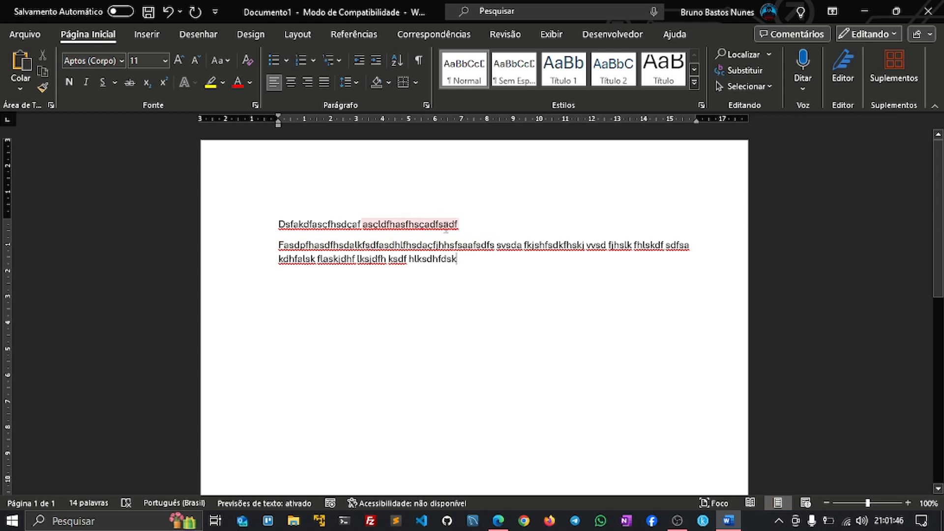
Format the first line of filler text with font size 15 and bold
left_click_drag(480, 229, 253, 226)
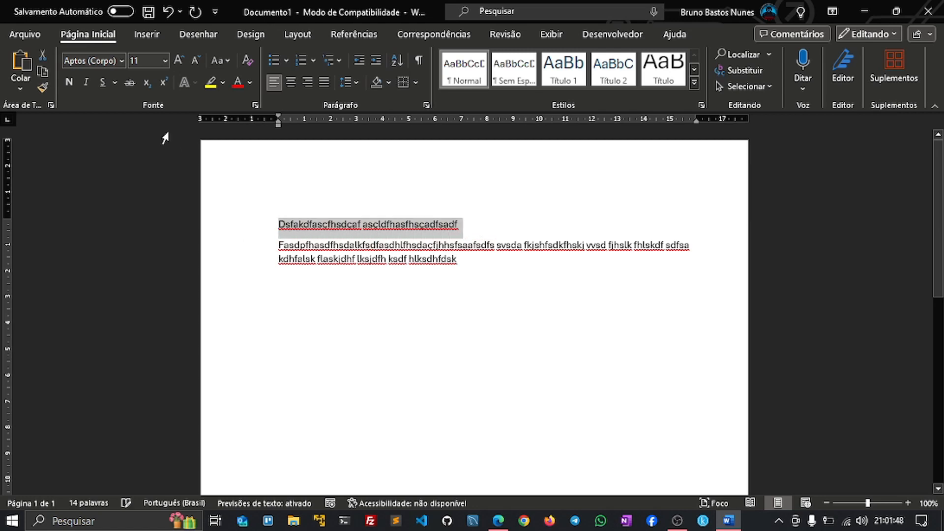
left_click(142, 60)
type("1")
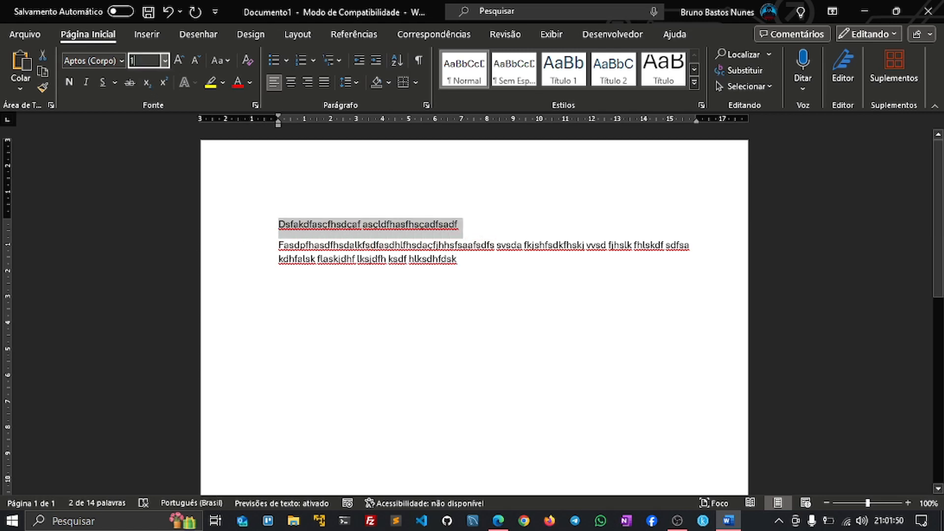
type("5")
key("Tab")
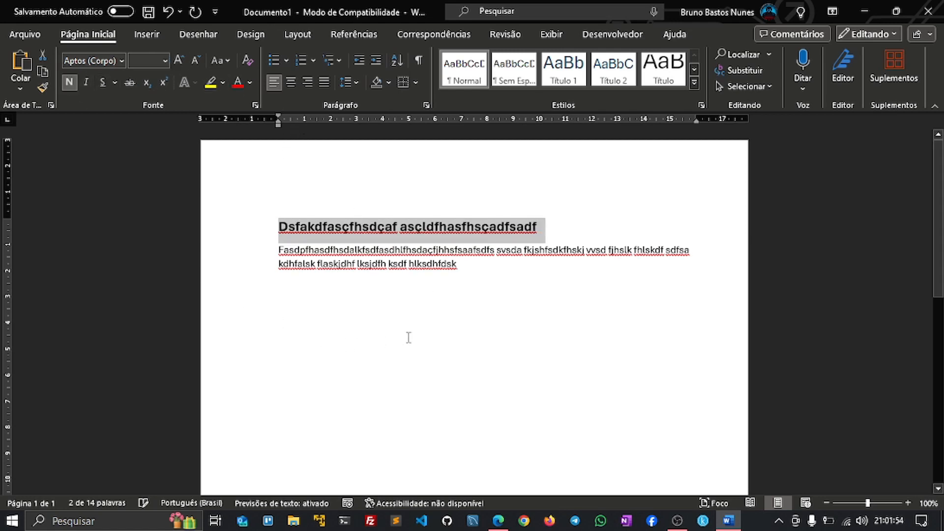
left_click(498, 285)
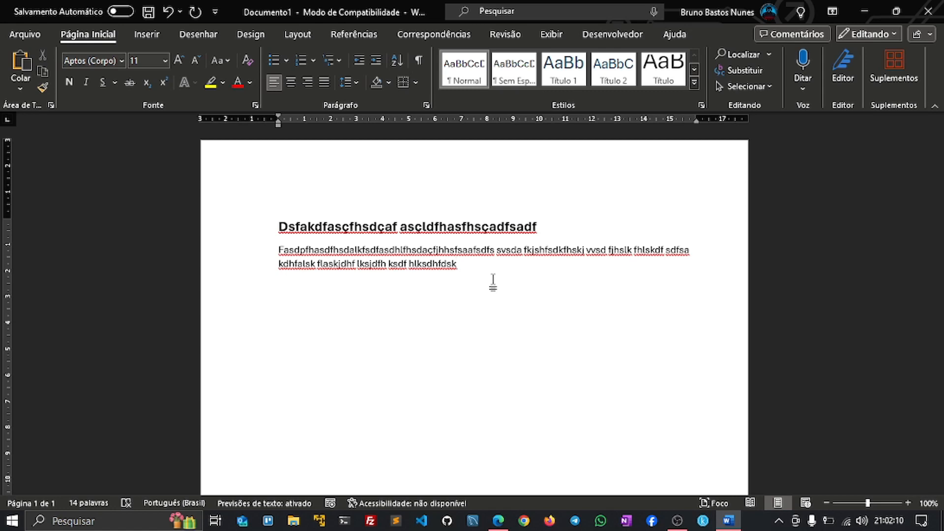
Undo the bold formatting on the first line and place the cursor at that line's end
key("ctrl+z")
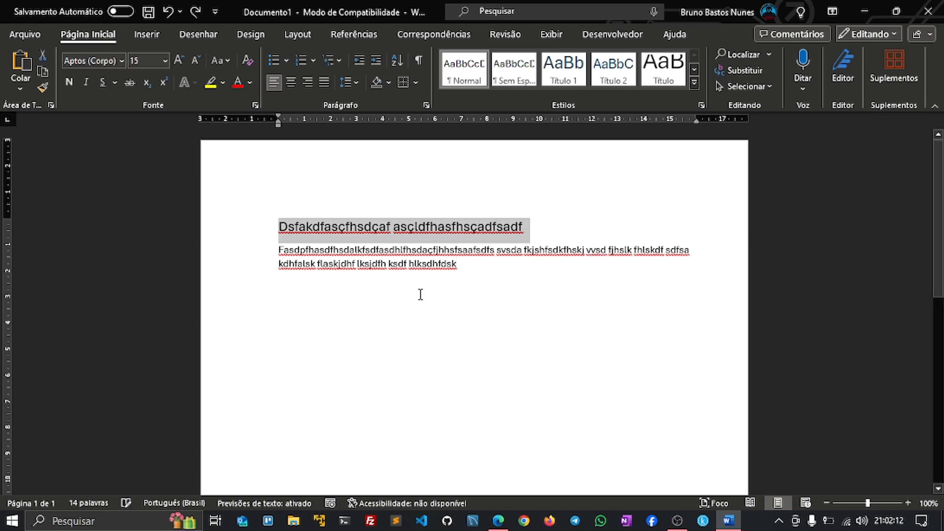
double_click(428, 227)
left_click(549, 213)
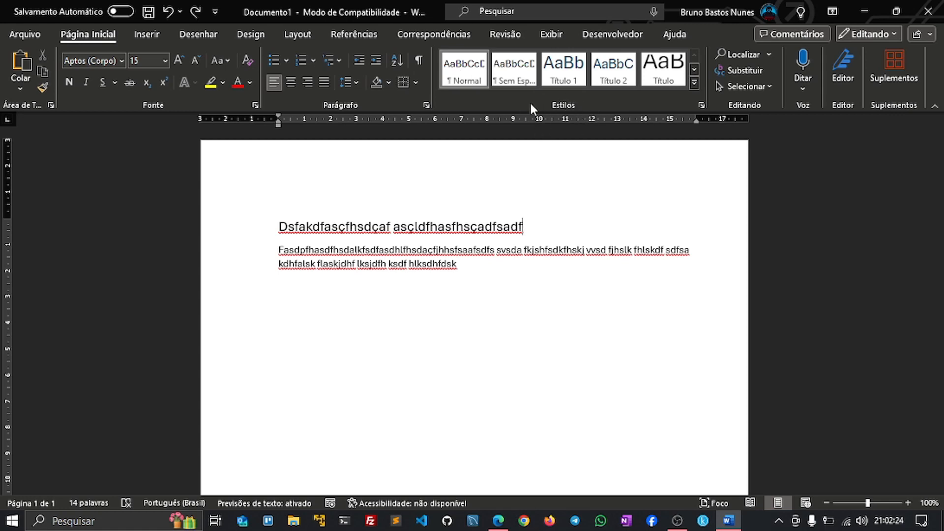
Modify the Normal style to use Times New Roman, size 12, with the black theme font colour
right_click(465, 72)
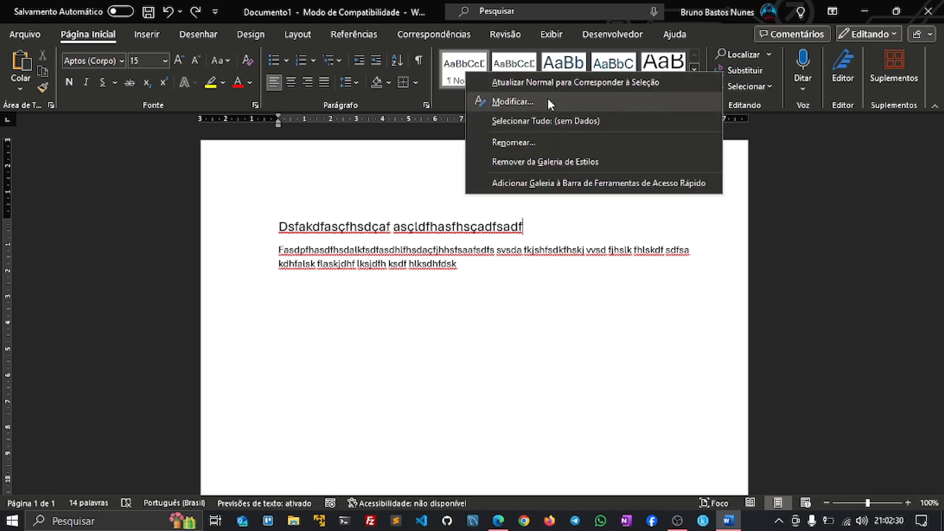
left_click(512, 102)
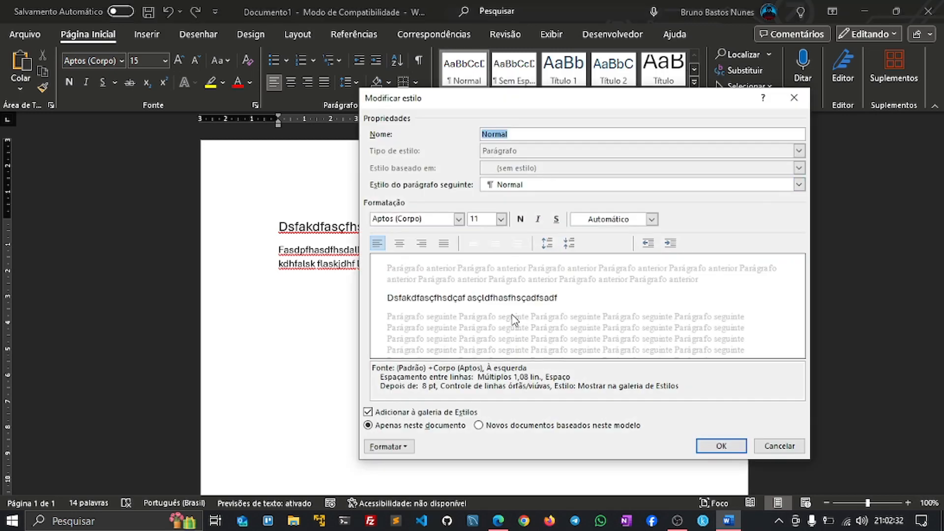
left_click(439, 220)
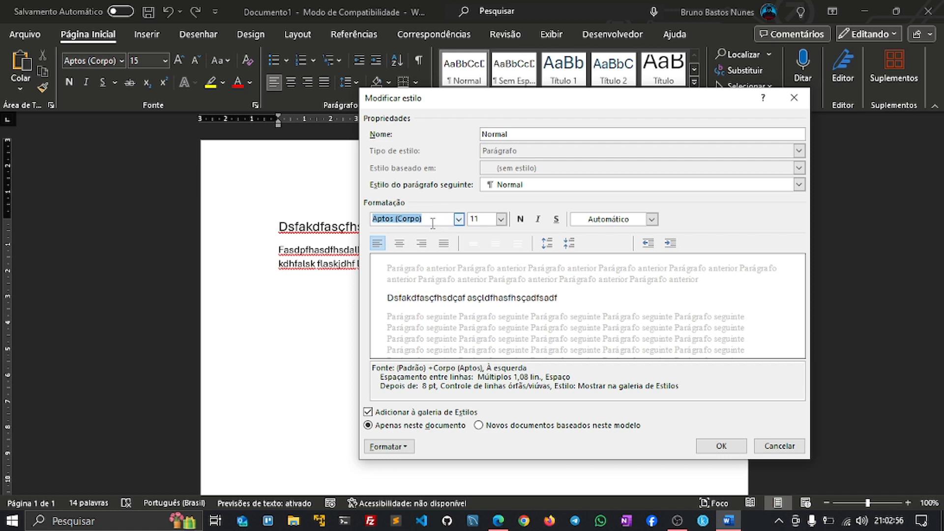
type("Times New Roman")
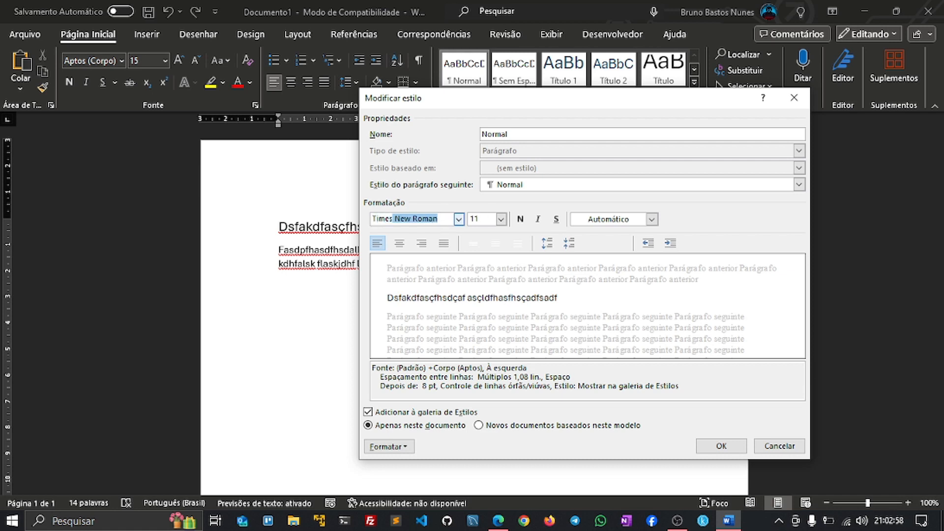
key("Return")
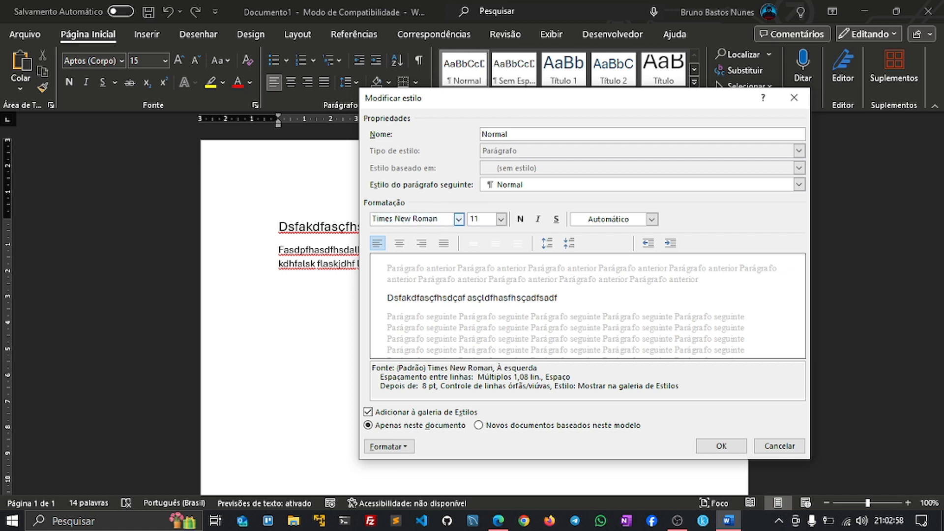
left_click(490, 221)
type("12")
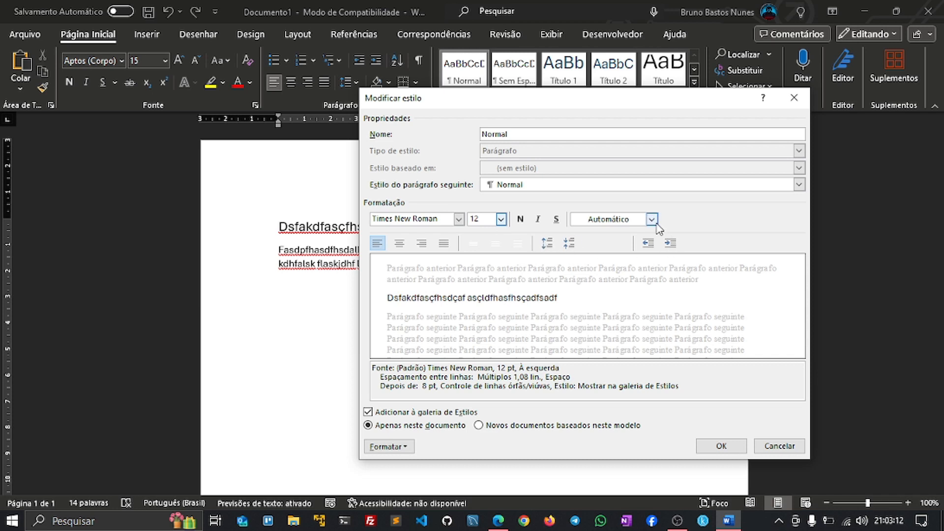
left_click(650, 221)
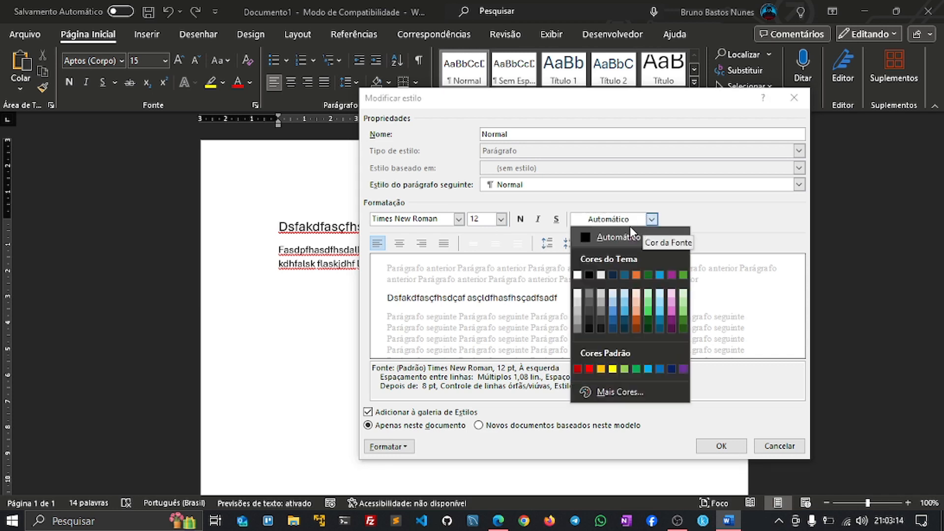
left_click(589, 275)
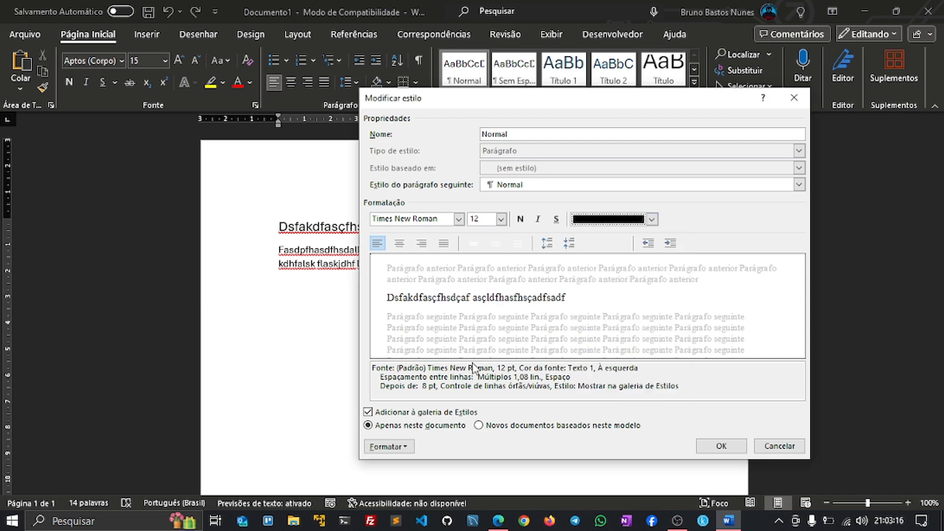
In the Normal style's paragraph settings, set a special first-line indent (Primeira linha) of 1 cm
left_click(407, 448)
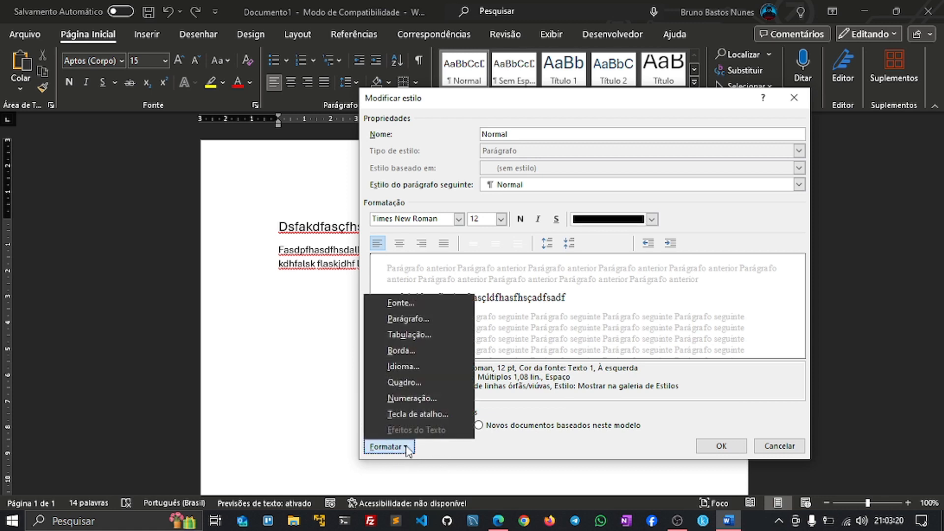
left_click(418, 320)
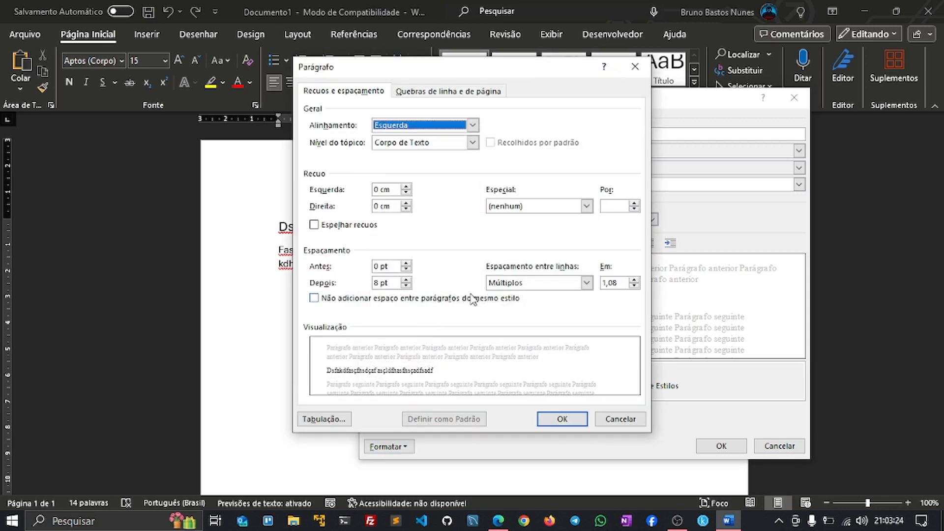
key("Tab")
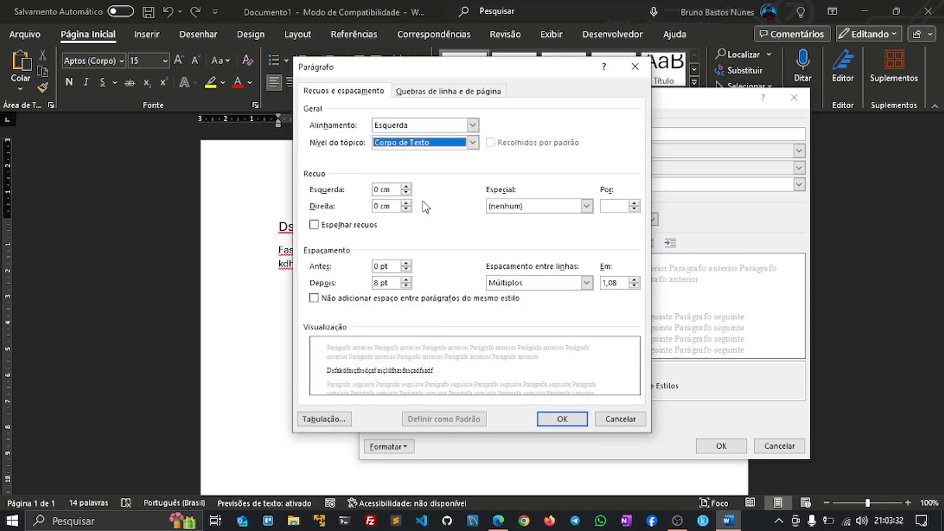
left_click(562, 206)
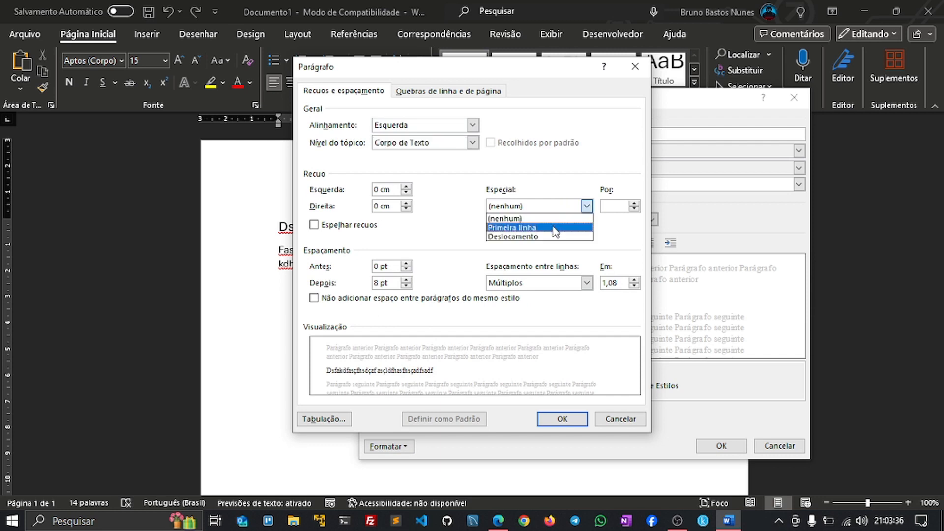
left_click(551, 226)
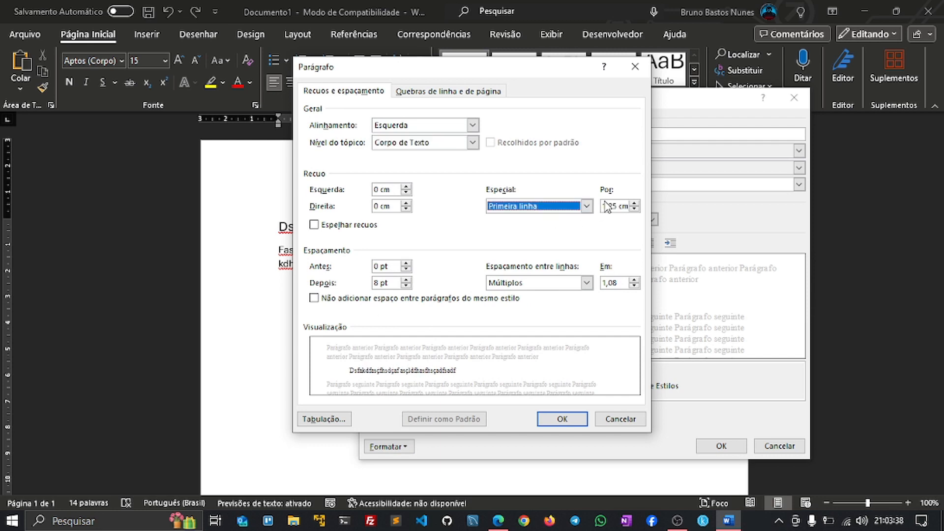
left_click_drag(604, 206, 618, 207)
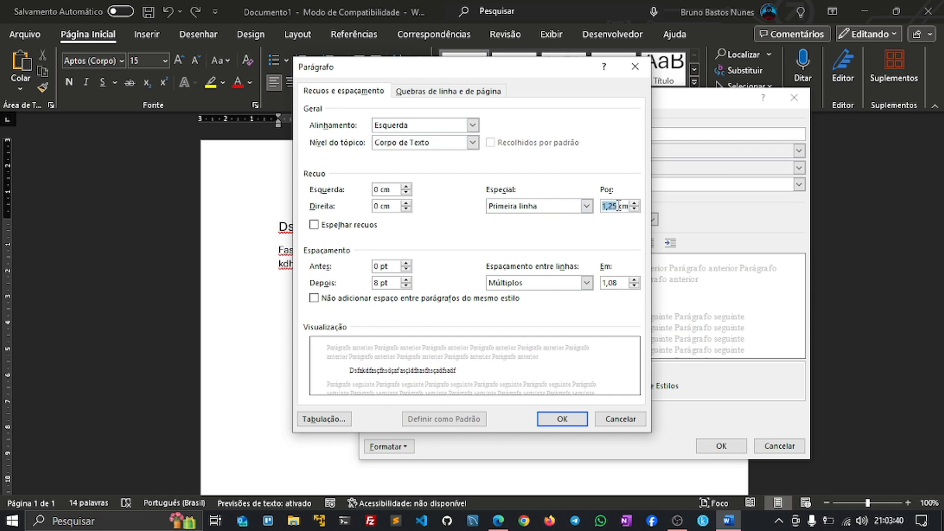
type("1")
key("Tab")
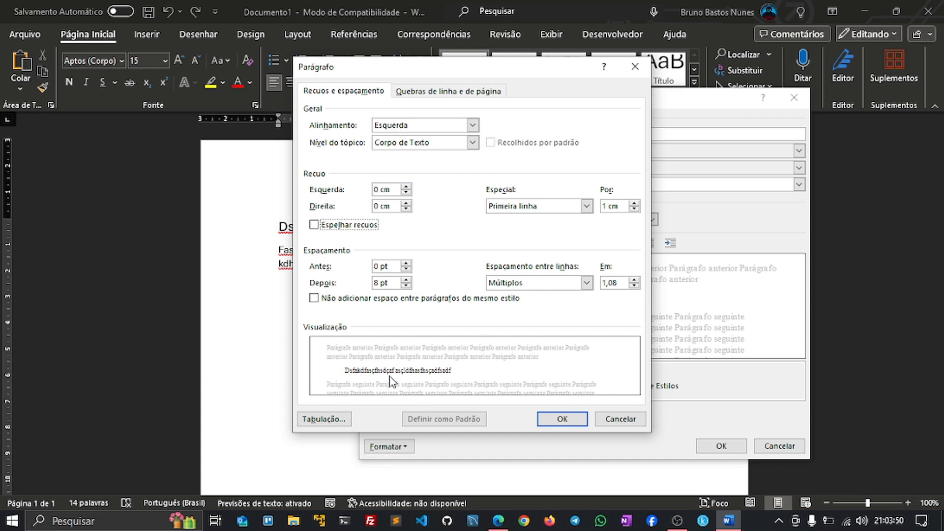
Set the Normal style's paragraph spacing after to 0 pt
left_click(375, 284)
key("Delete")
type("0")
key("Tab")
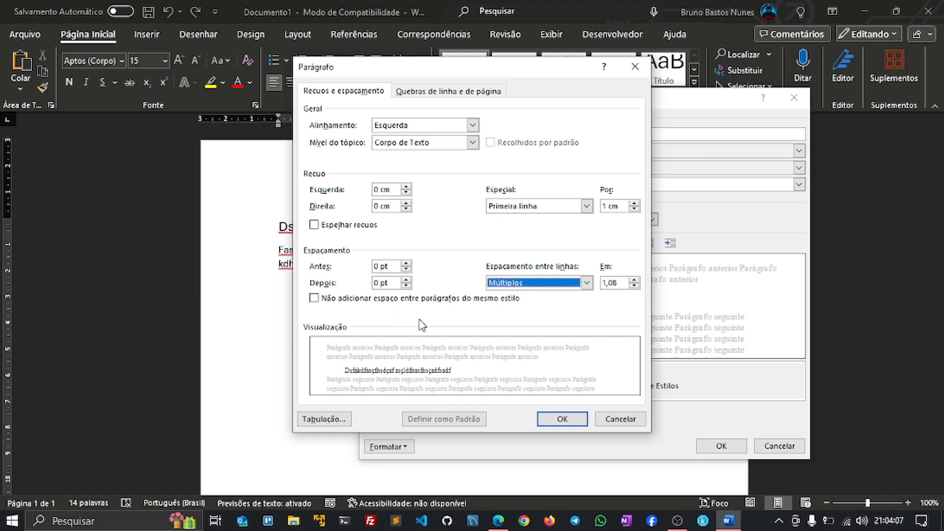
Set the Normal style's line spacing to 1,5 linhas and apply the paragraph and style changes
left_click(586, 282)
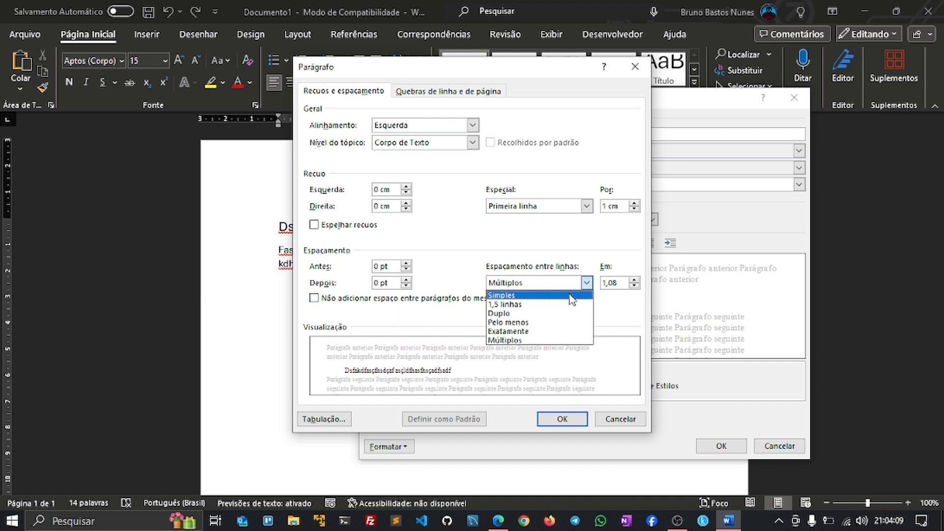
left_click(570, 296)
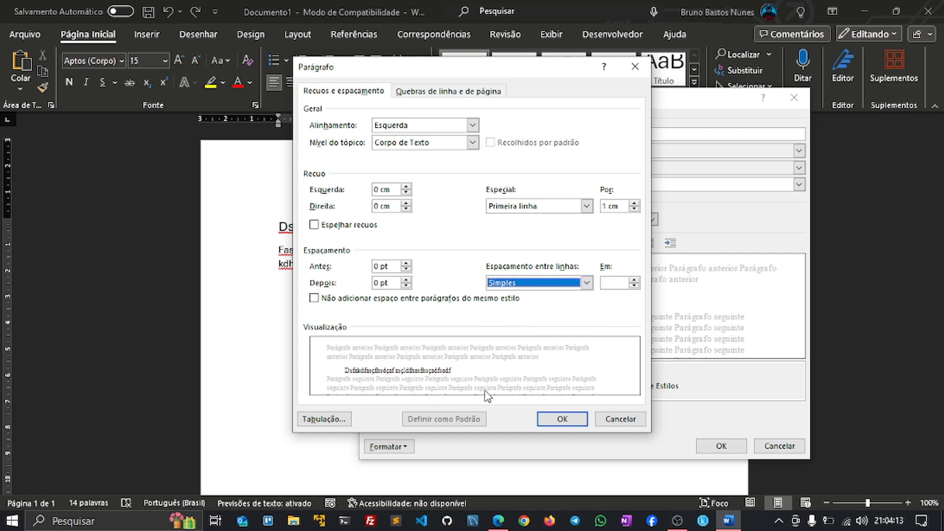
left_click(585, 283)
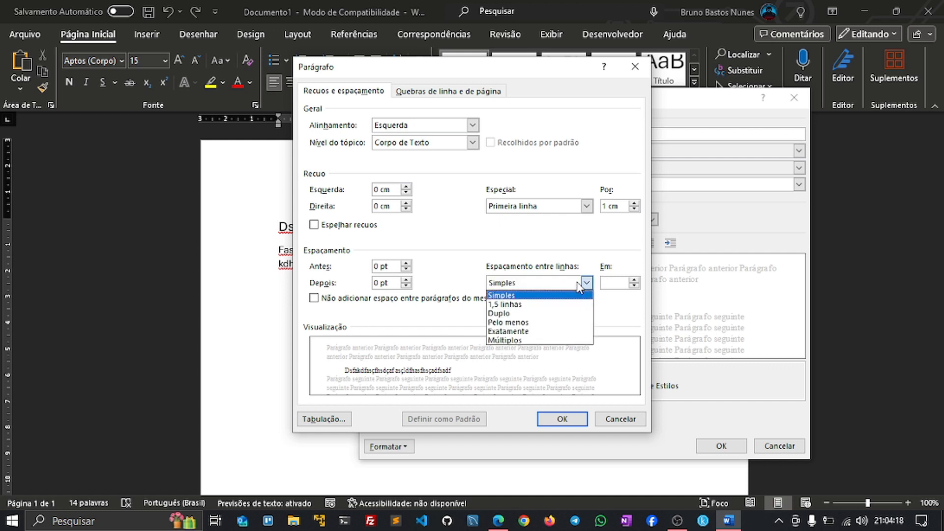
left_click(547, 305)
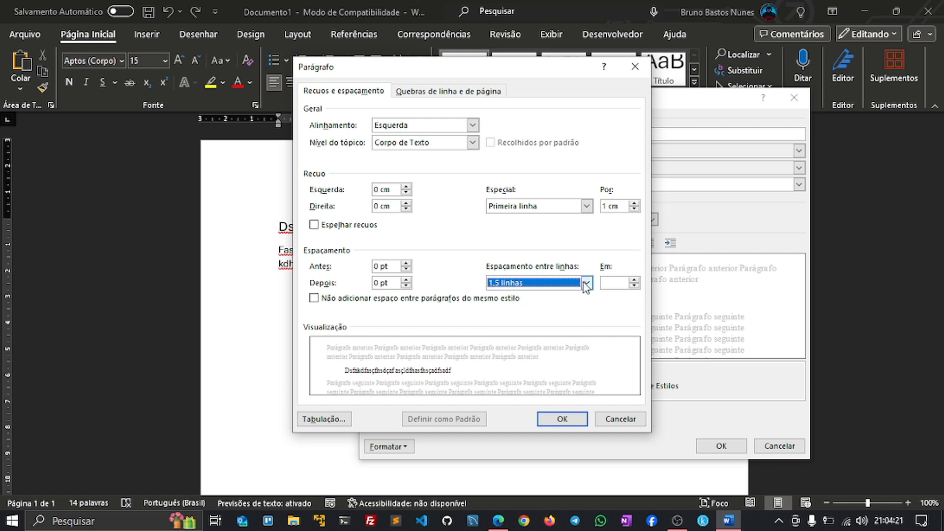
scroll(586, 288, "up", 1)
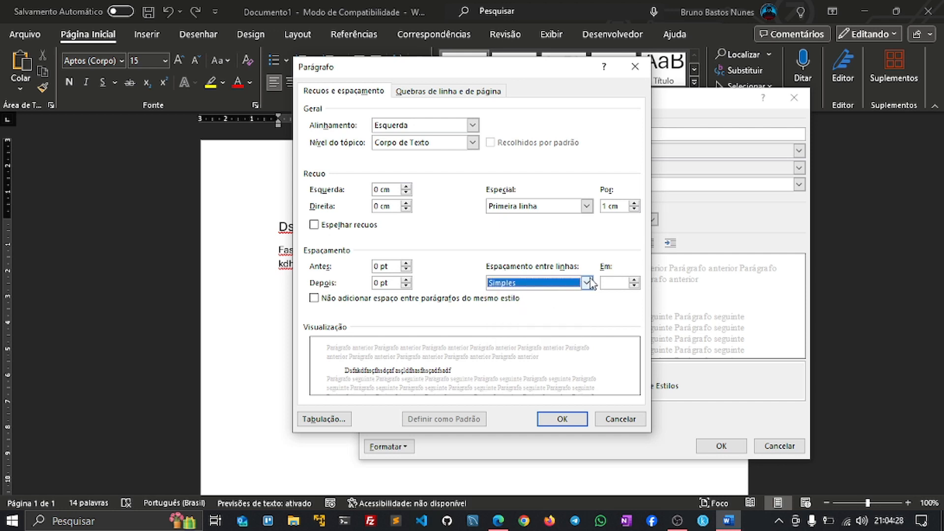
left_click(587, 283)
left_click(556, 307)
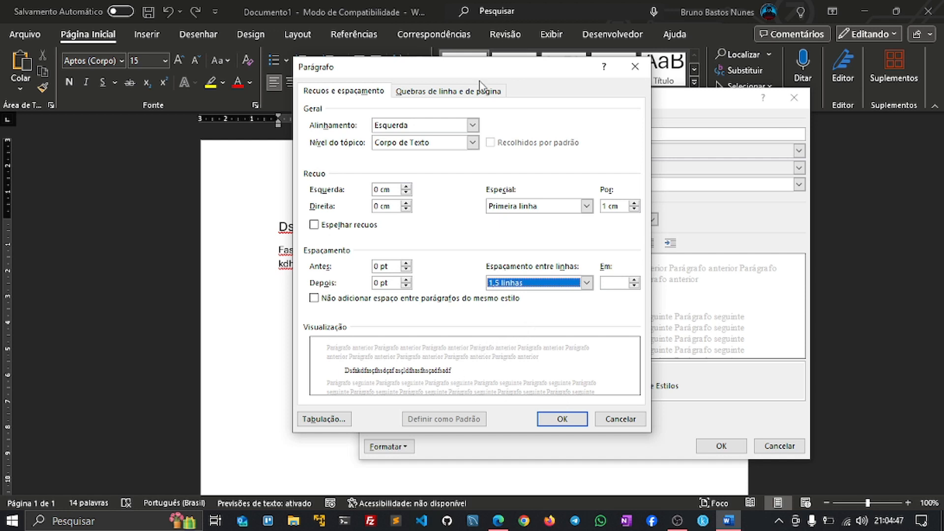
left_click(575, 424)
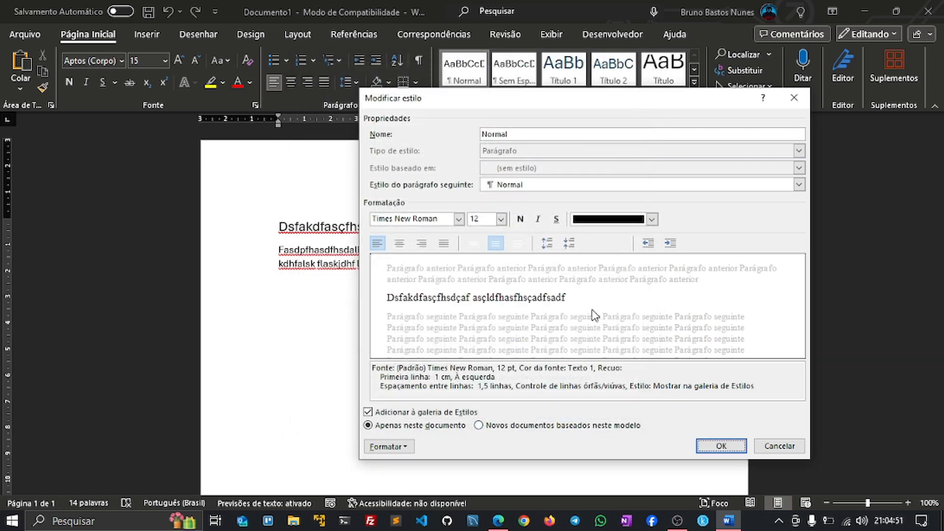
left_click(711, 450)
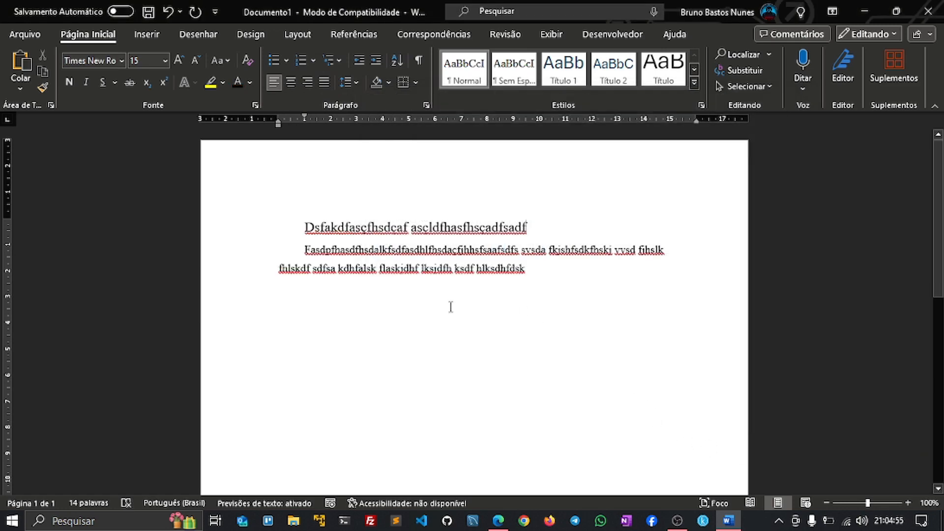
Switch to the Lorem Ipsum page in the browser and copy the "What is Lorem Ipsum?" heading with its whole paragraph
left_click_drag(538, 266, 305, 249)
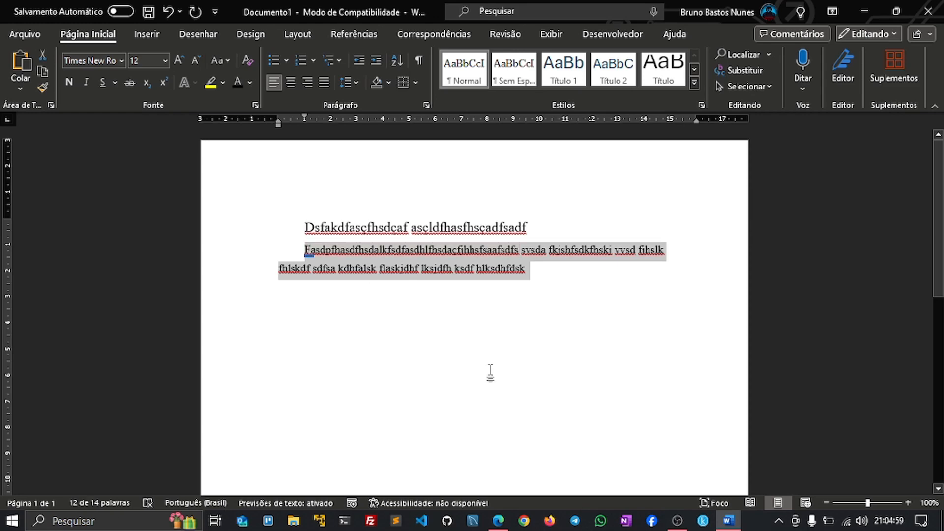
left_click(498, 521)
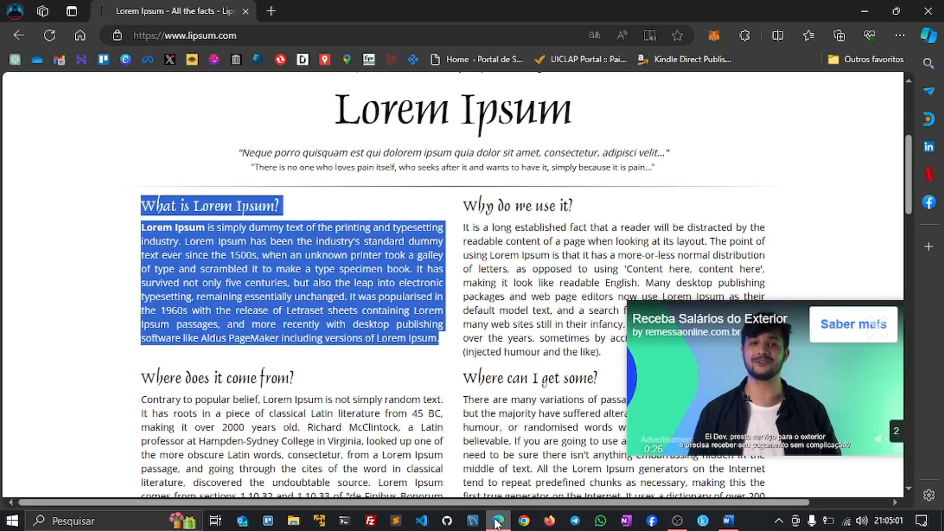
left_click(144, 203)
left_click_drag(144, 203, 339, 283)
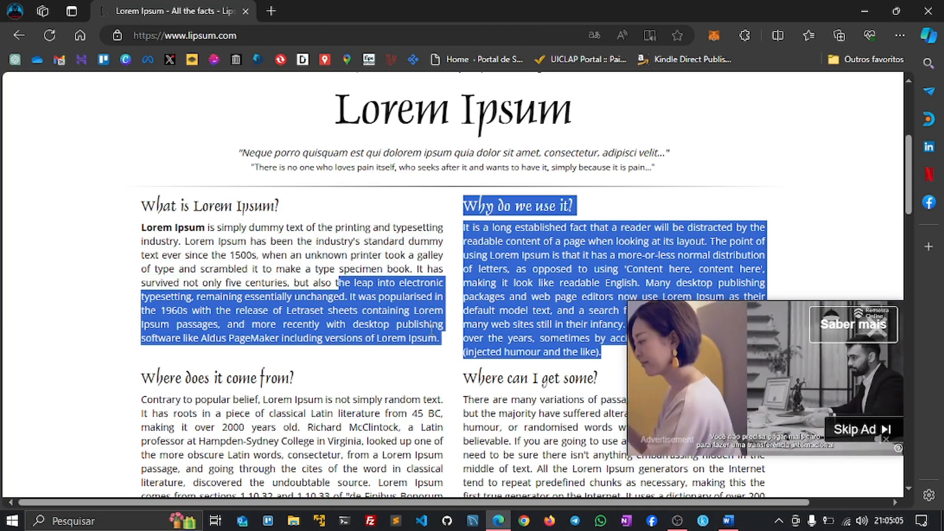
left_click(440, 339)
left_click_drag(441, 340, 145, 206)
key("ctrl+c")
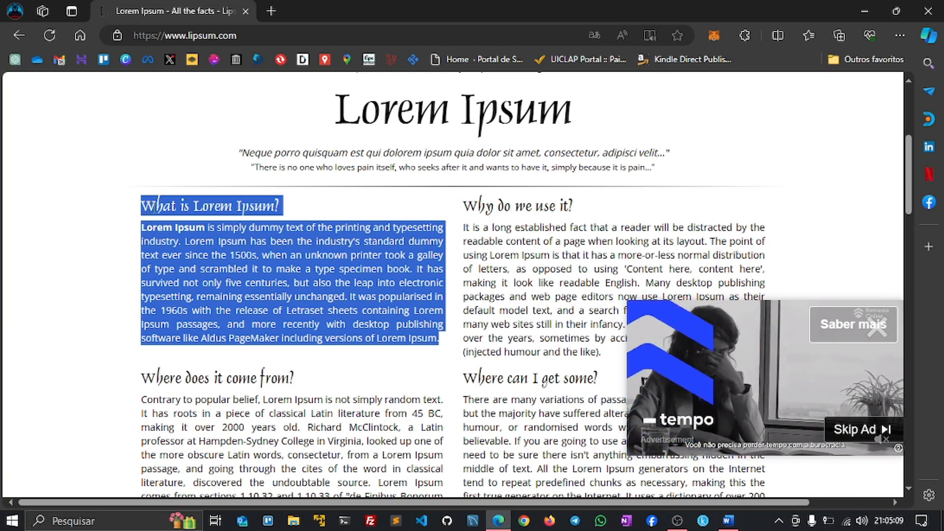
Switch back to the Word document and delete both paragraphs of filler text
key("alt+Tab")
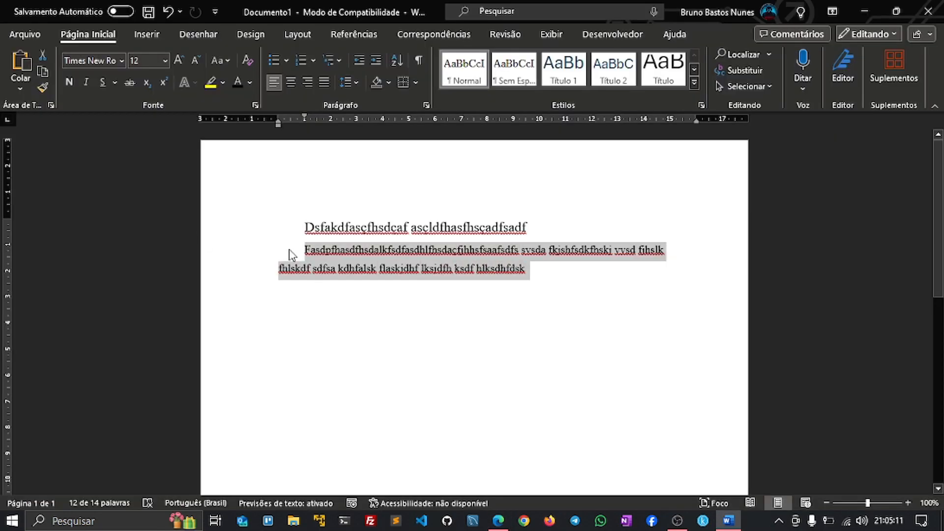
left_click_drag(544, 271, 292, 214)
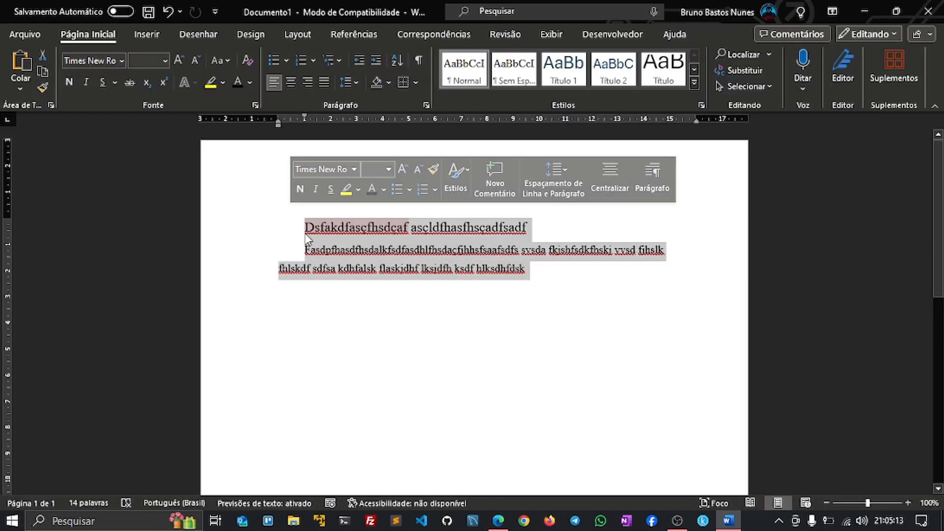
key("Delete")
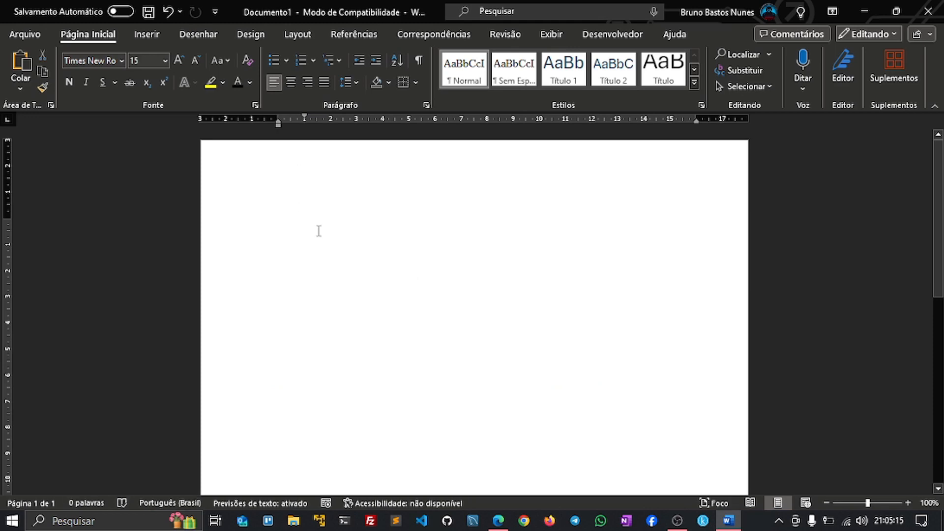
right_click(317, 229)
left_click(311, 226)
key("ctrl+v")
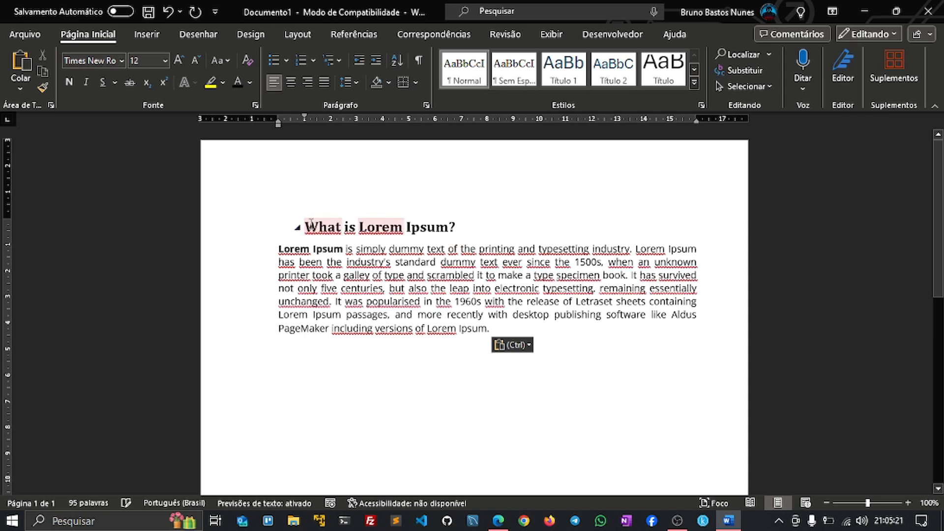
left_click_drag(308, 226, 491, 328)
key("ctrl+c")
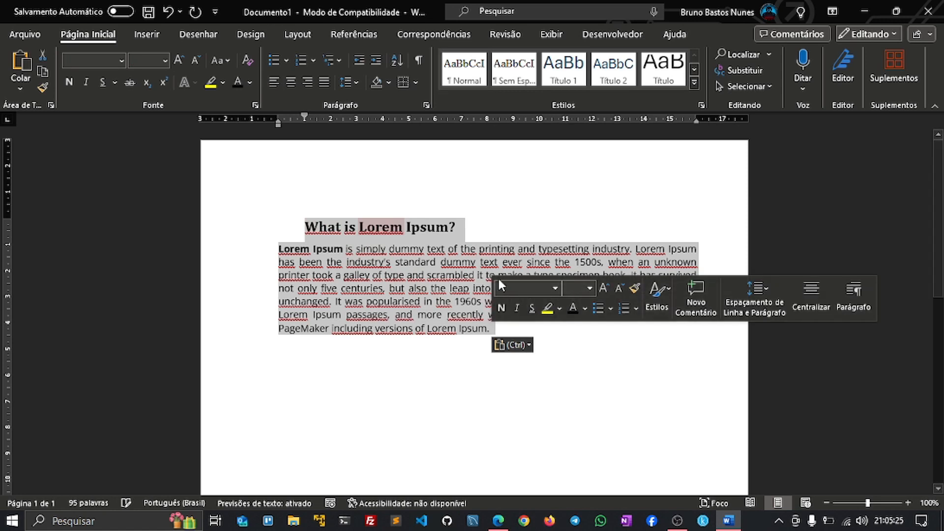
key("Delete")
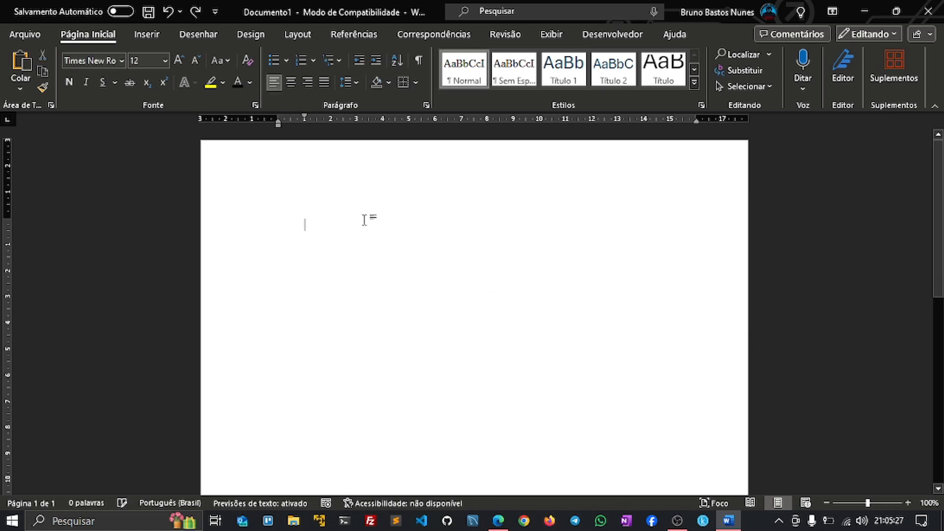
Paste the copied "What is Lorem Ipsum?" heading and paragraph into the empty document as text only
right_click(307, 227)
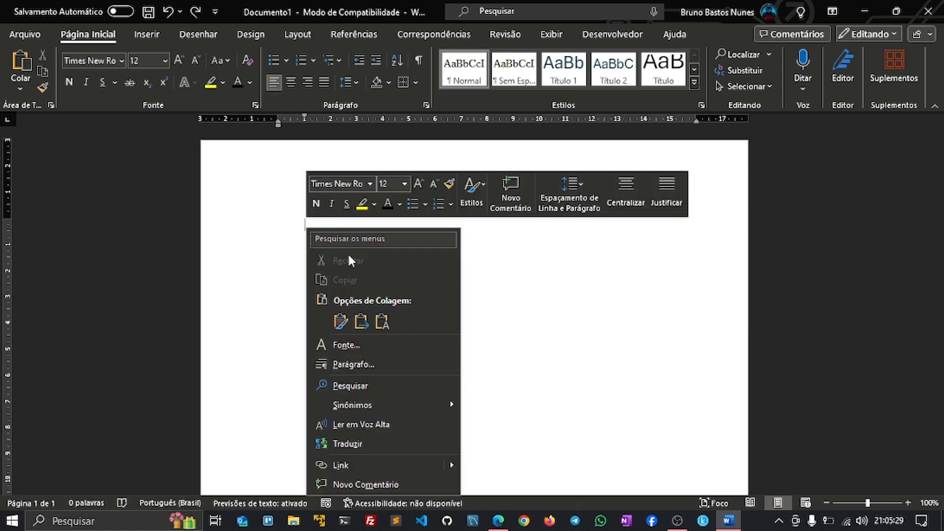
left_click(382, 323)
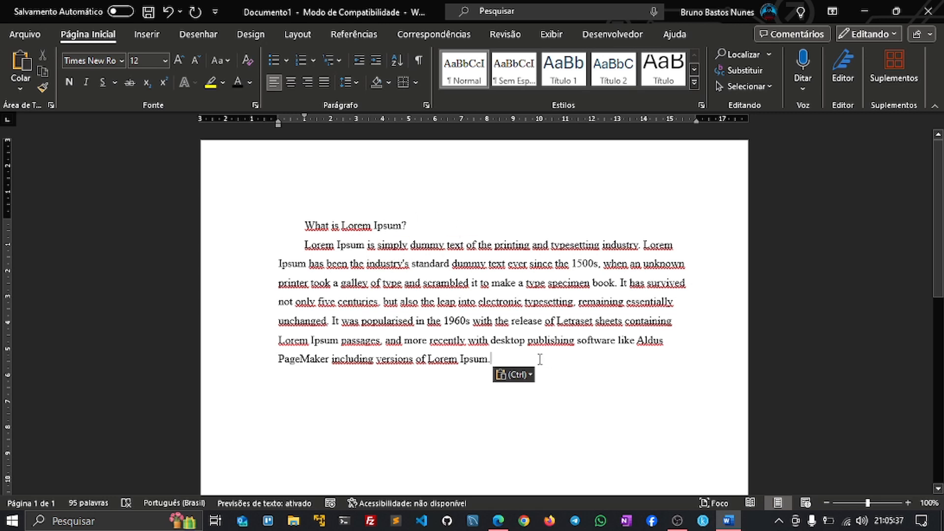
left_click_drag(540, 360, 280, 228)
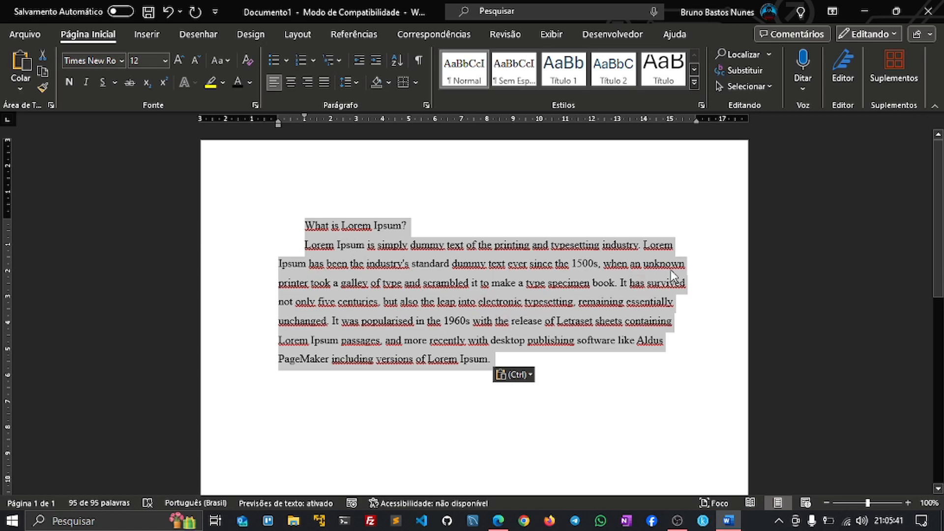
left_click(678, 244)
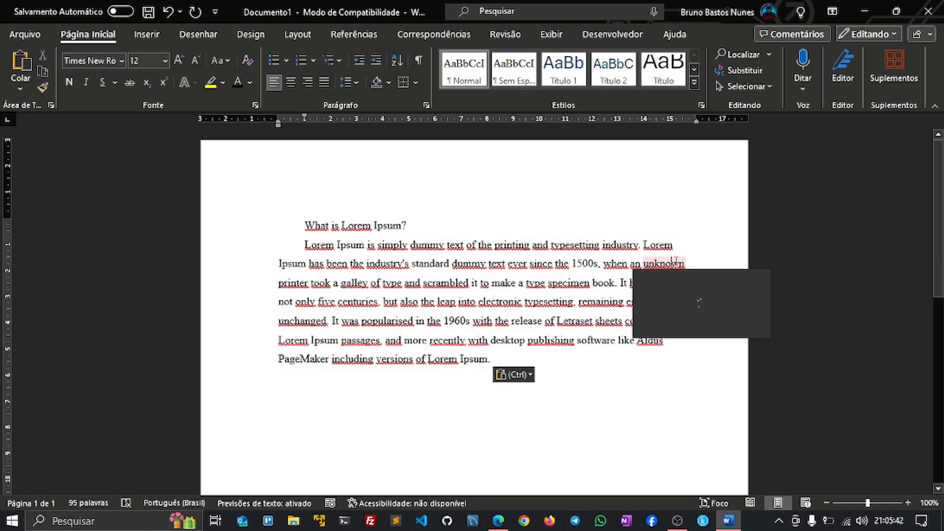
Set the Normal style's paragraph alignment to Justificada and apply the style change
right_click(462, 73)
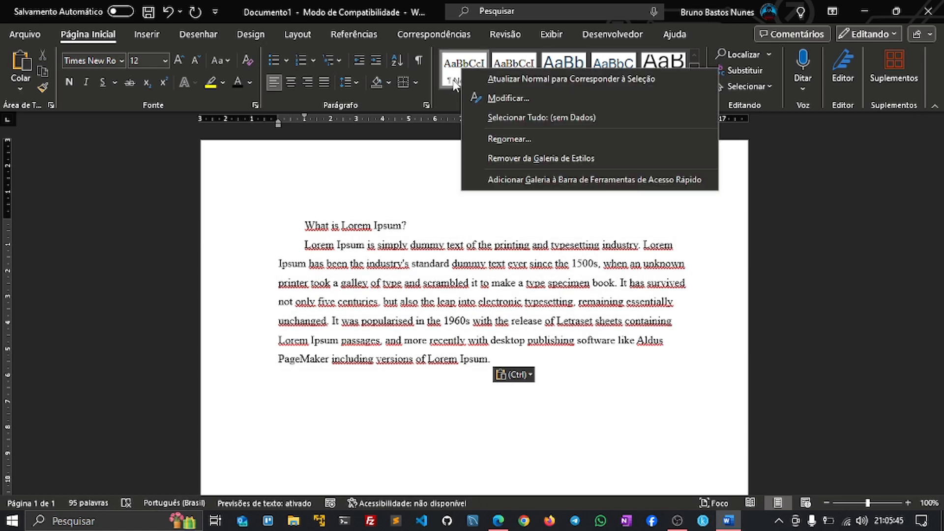
left_click(488, 99)
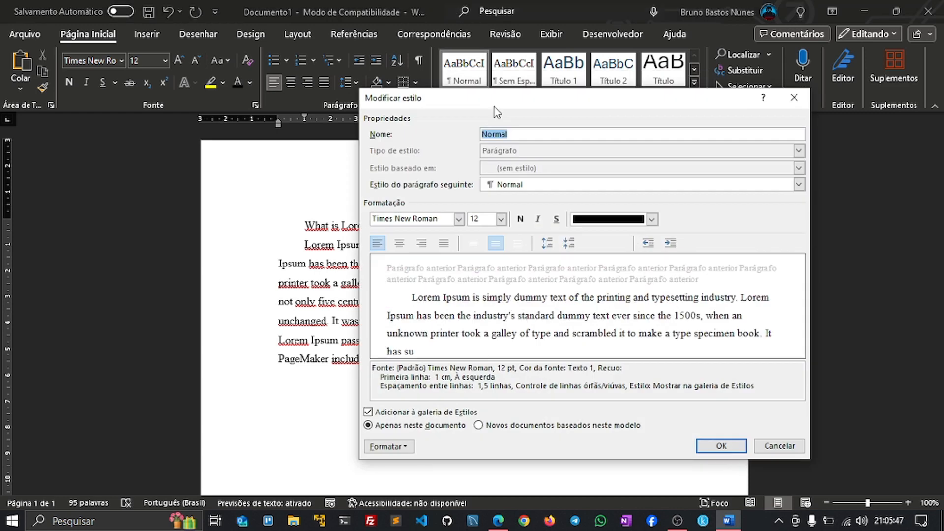
left_click(398, 447)
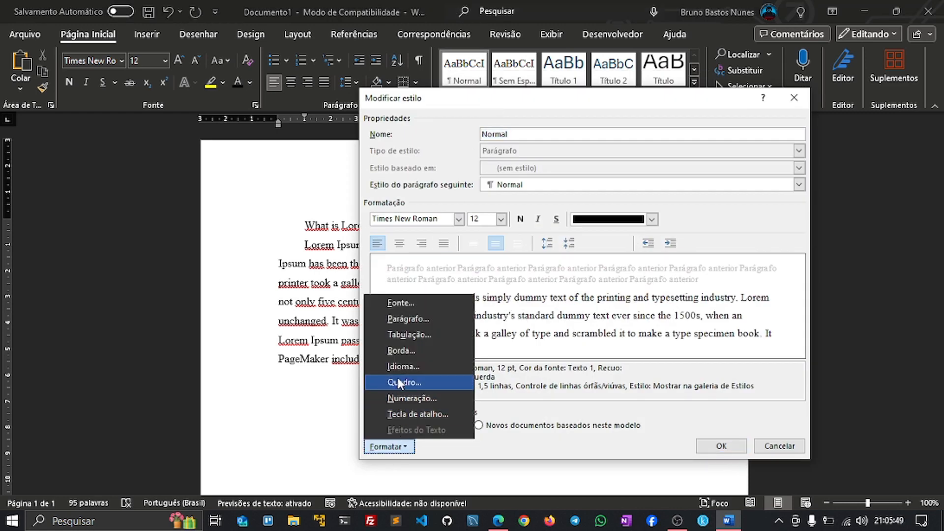
left_click(427, 320)
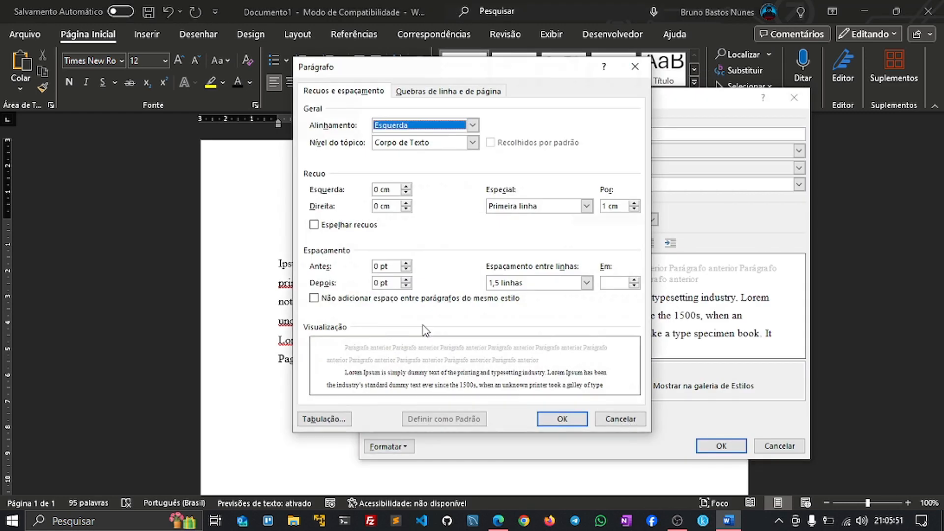
left_click(469, 126)
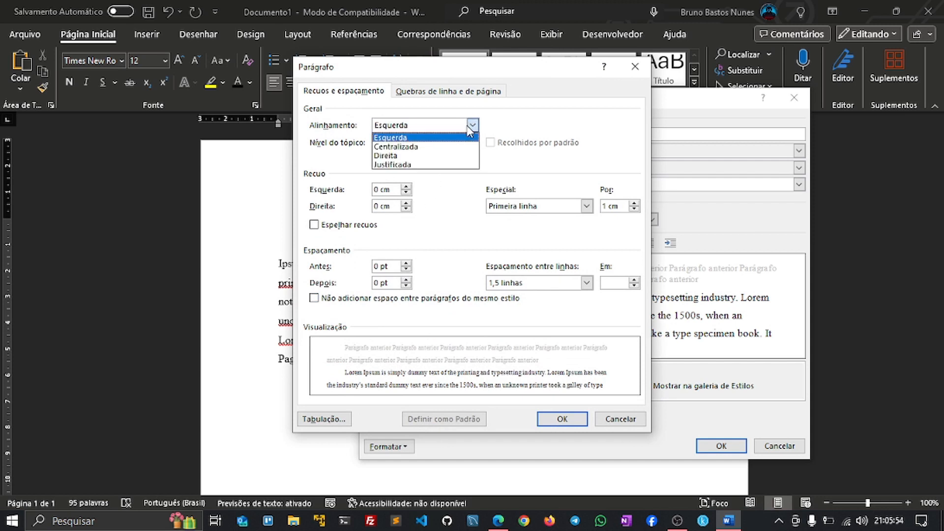
left_click(416, 165)
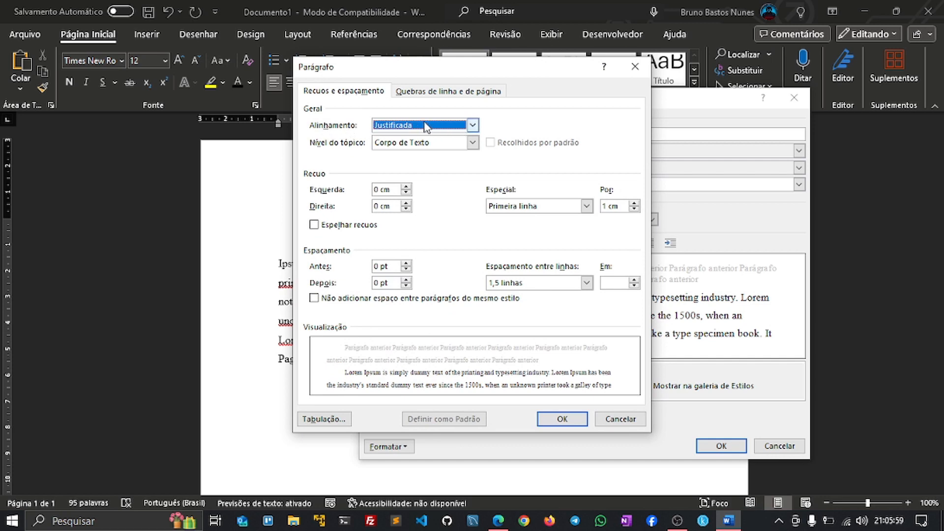
left_click(563, 420)
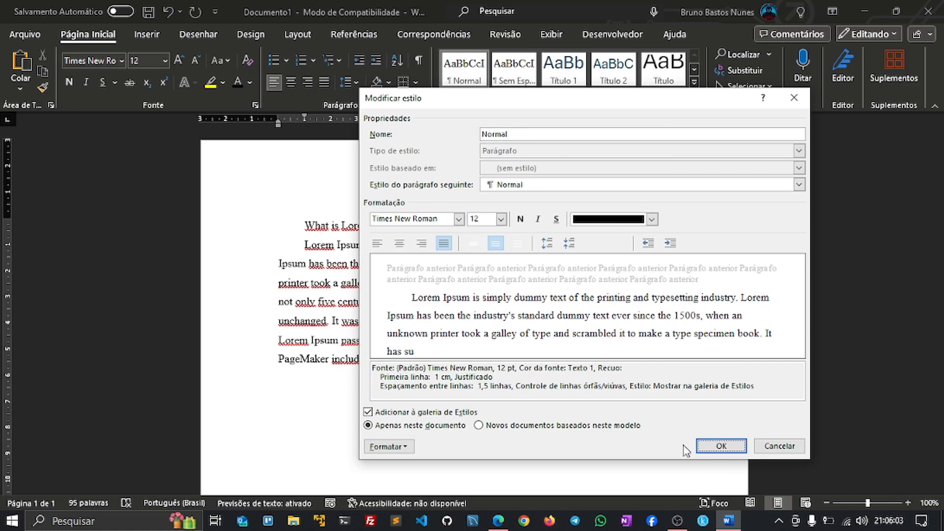
left_click(721, 446)
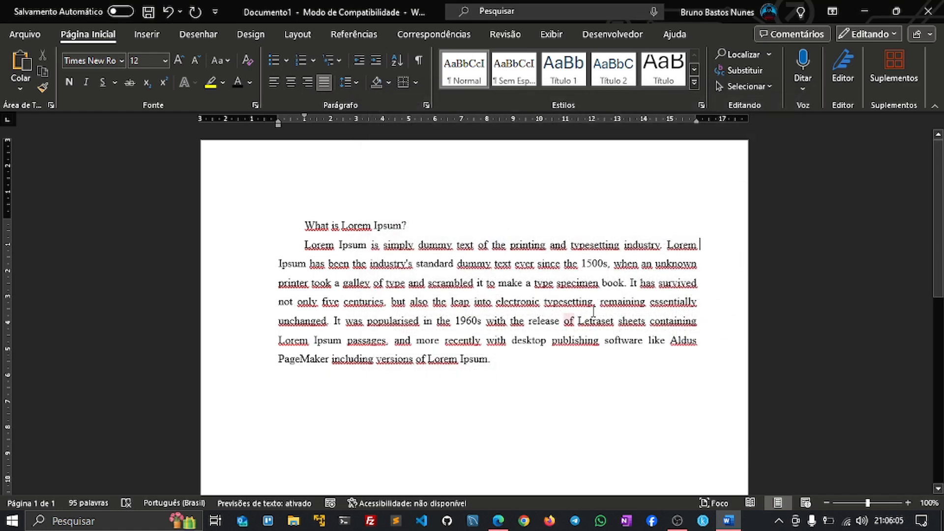
left_click_drag(546, 364, 297, 243)
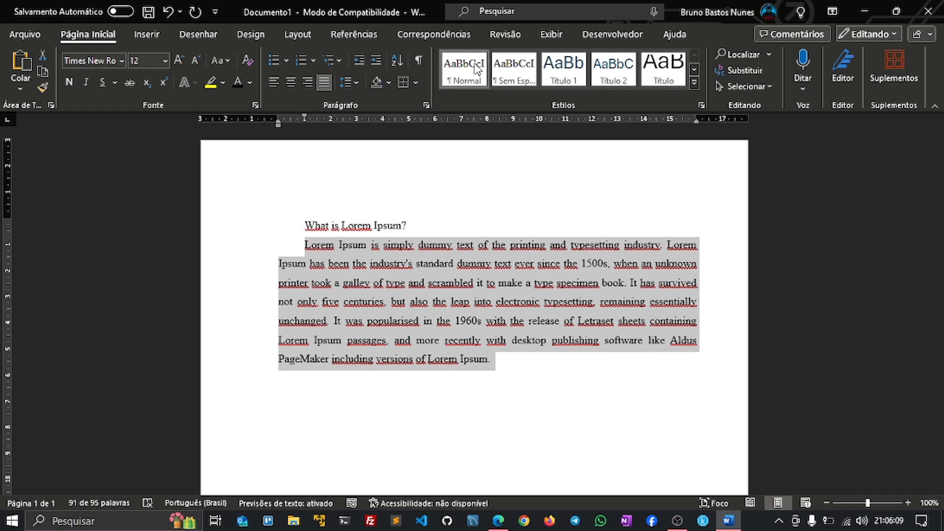
Start a new paragraph below the Lorem Ipsum paragraph and enter "xkashdfkjsdafhksda" as filler text
left_click(507, 369)
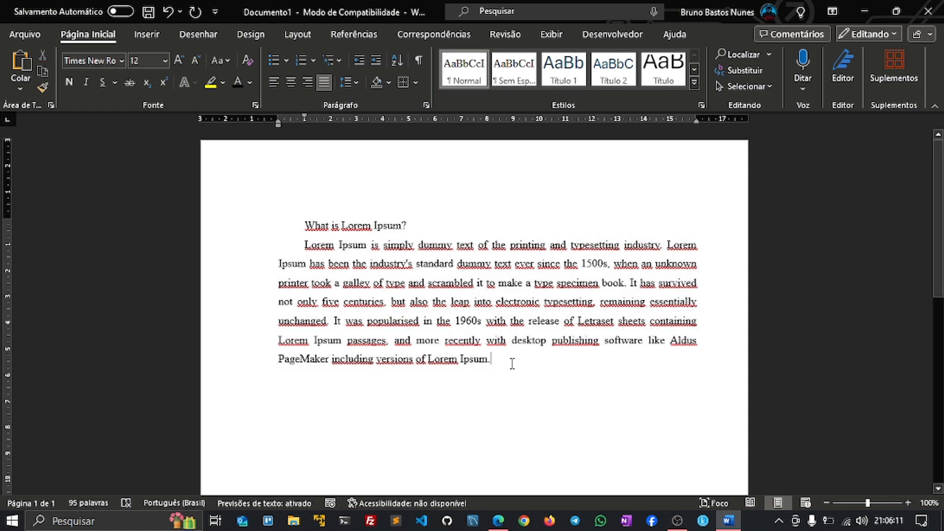
key("Return")
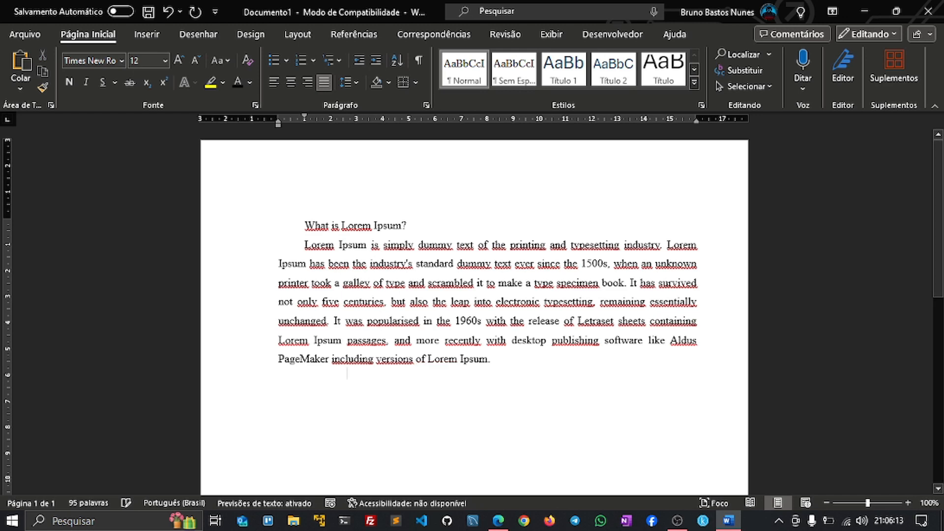
key("alt+Tab")
key("alt+Tab")
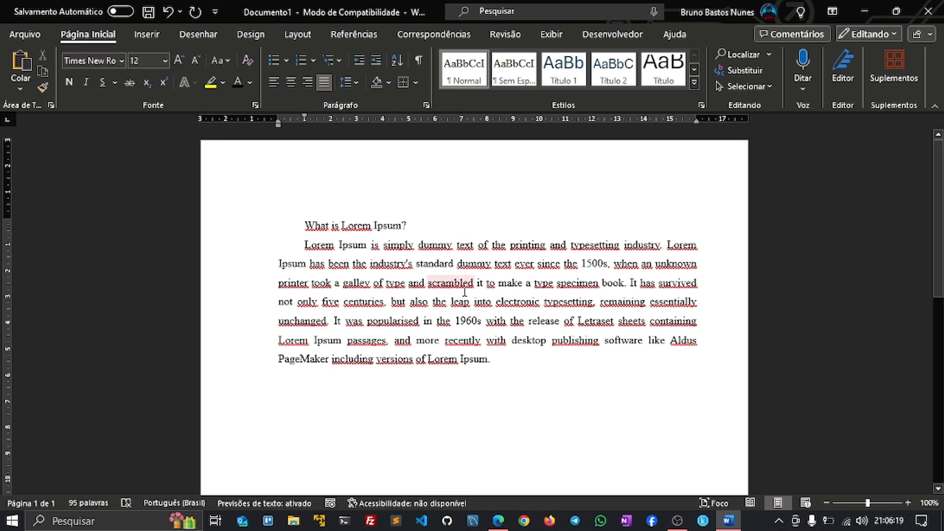
left_click(438, 396)
type("xkashdf")
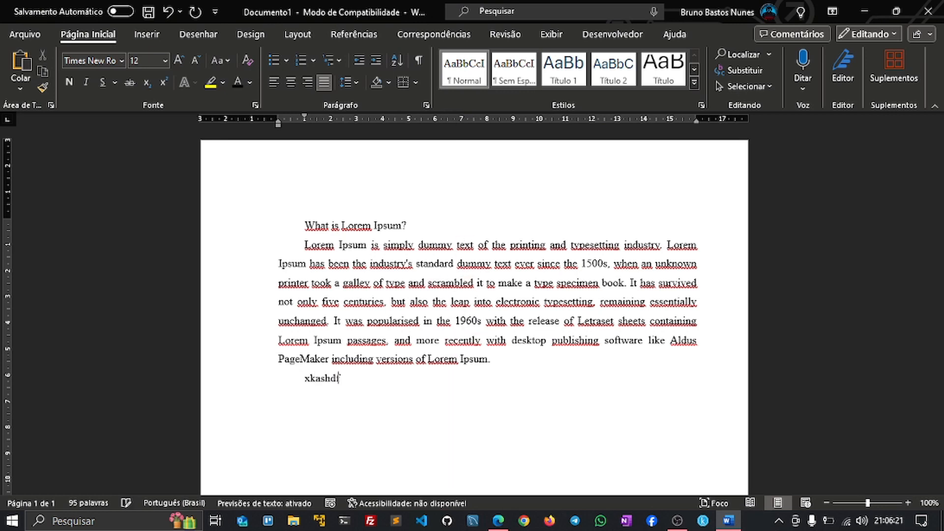
type("kjsdafhksda")
Try right alignment on the Lorem Ipsum paragraph and the filler line, and restore their justified alignment
left_click_drag(428, 382, 239, 370)
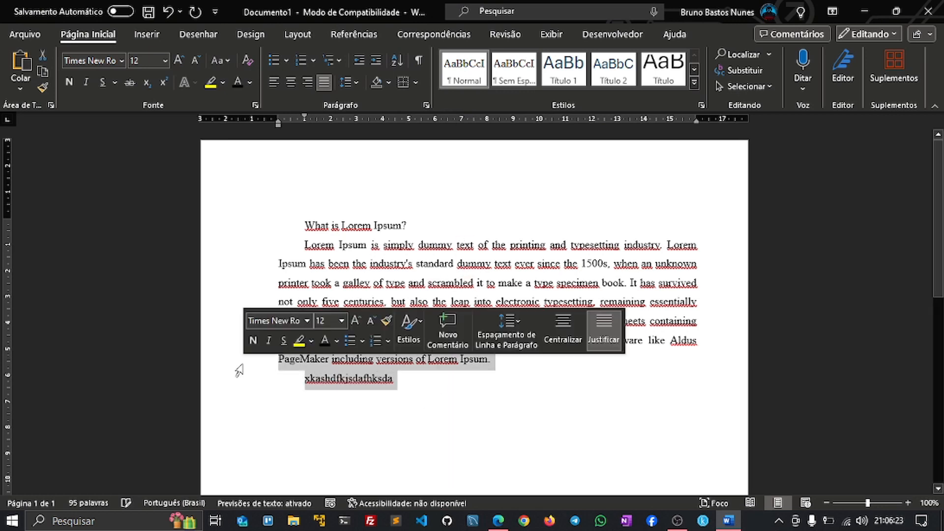
left_click(312, 85)
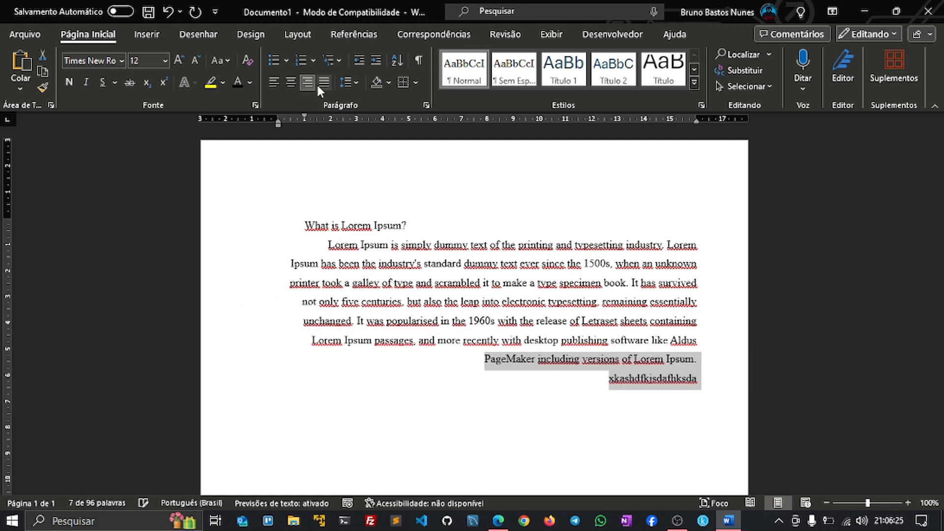
left_click(322, 84)
left_click(455, 395)
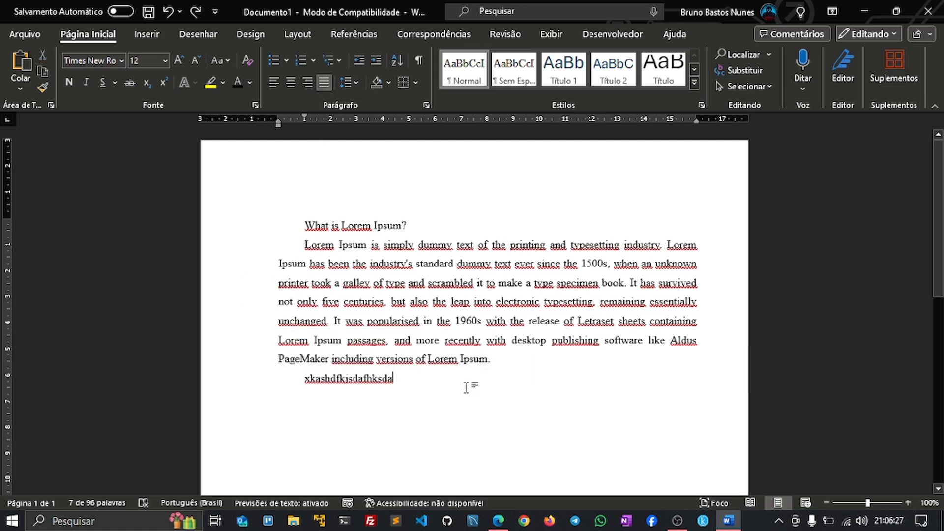
Copy the "Why do we use it?" heading with its paragraph from the Lorem Ipsum page in the browser and return to Word
key("alt+Tab")
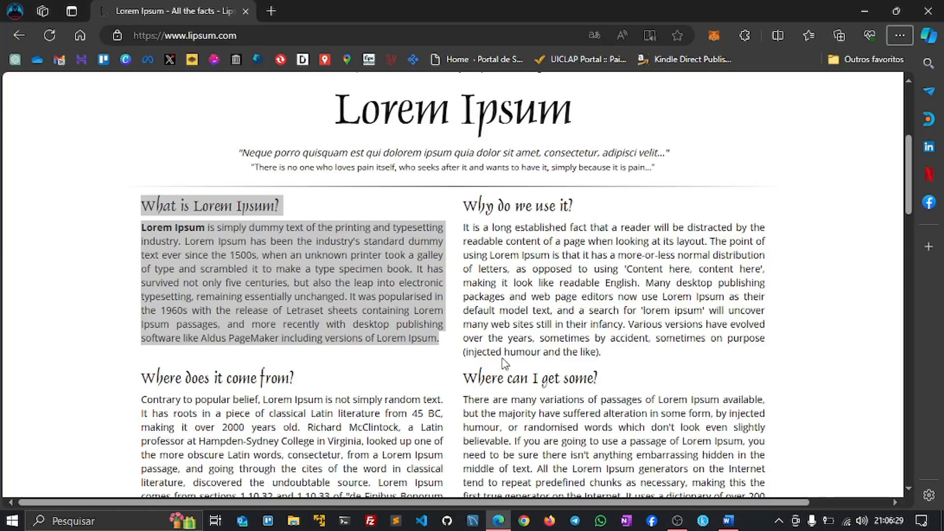
left_click_drag(624, 353, 464, 203)
key("ctrl+c")
key("alt+Tab")
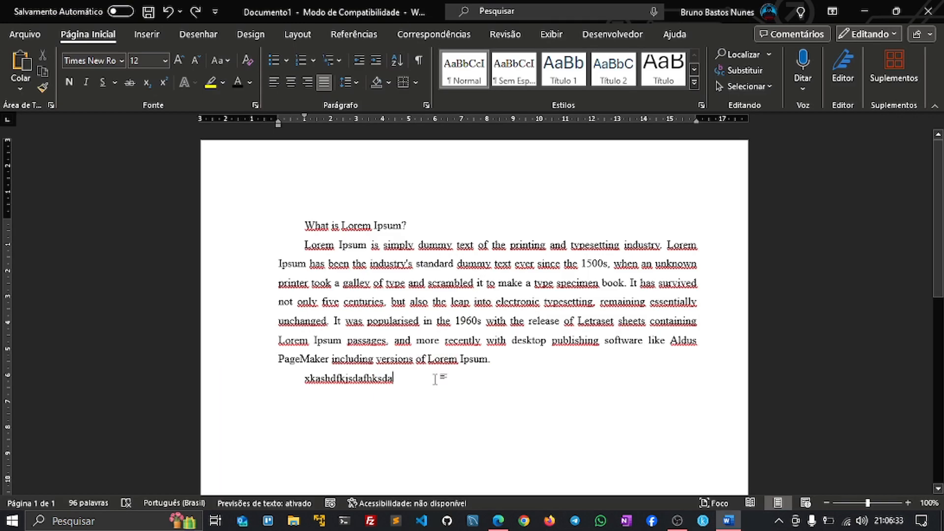
Replace the filler line below the first paragraph with the copied "Why do we use it?" text, pasted as text only
left_click_drag(437, 379, 296, 381)
key("BackSpace")
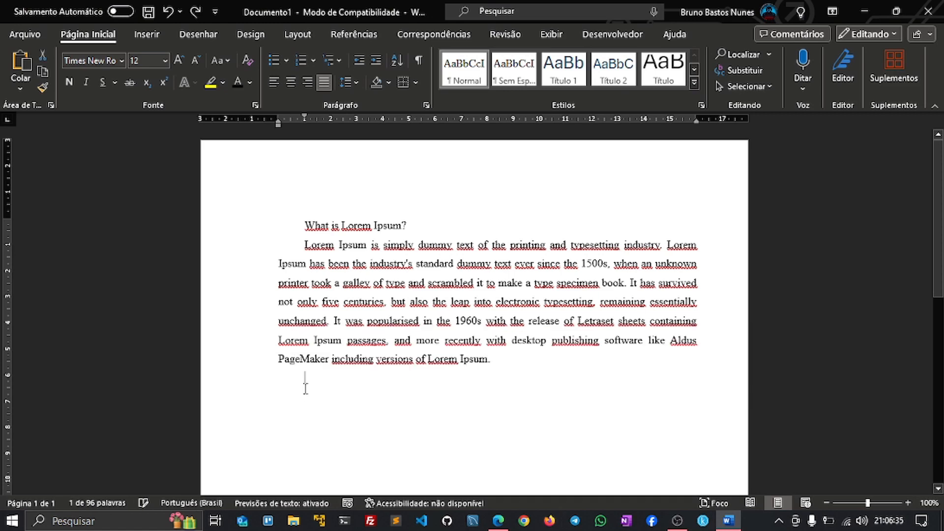
right_click(310, 378)
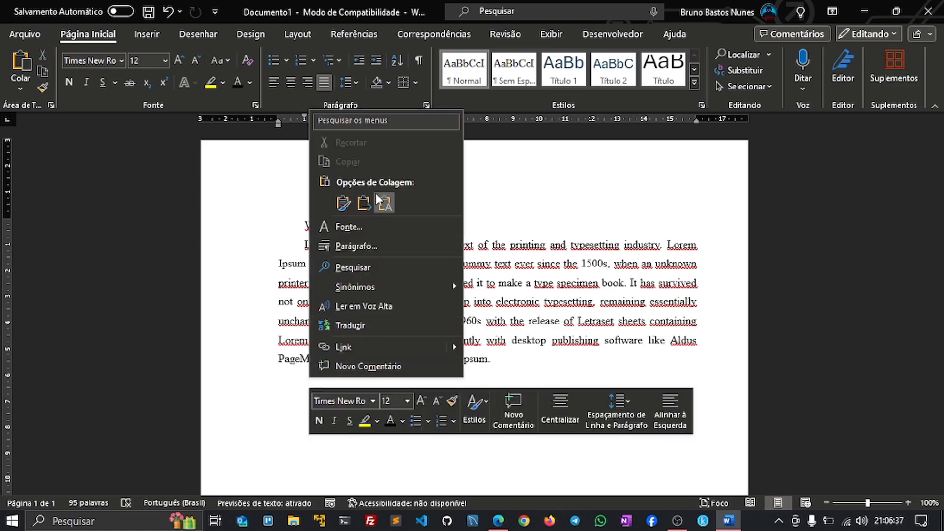
left_click(390, 199)
scroll(400, 370, "up", 2)
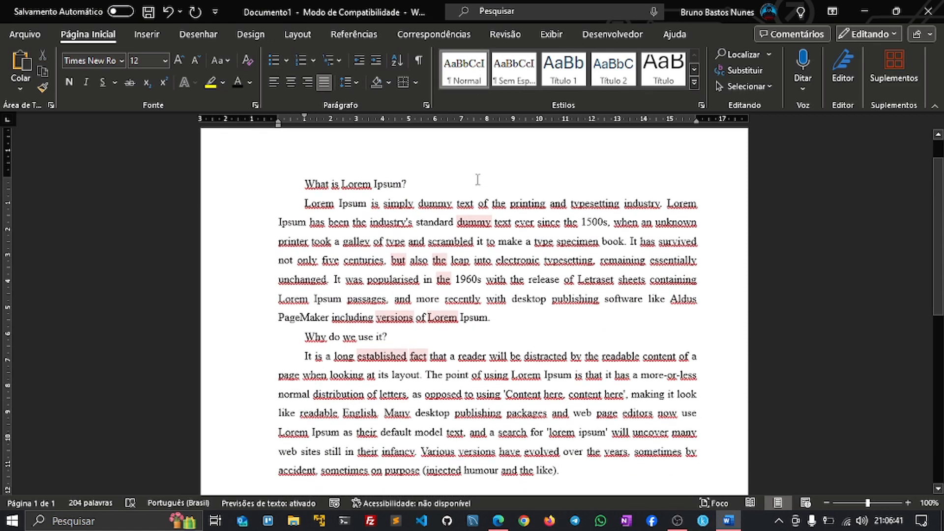
Modify the Título 1 style's font to Times New Roman, size 14
left_click_drag(405, 183, 301, 186)
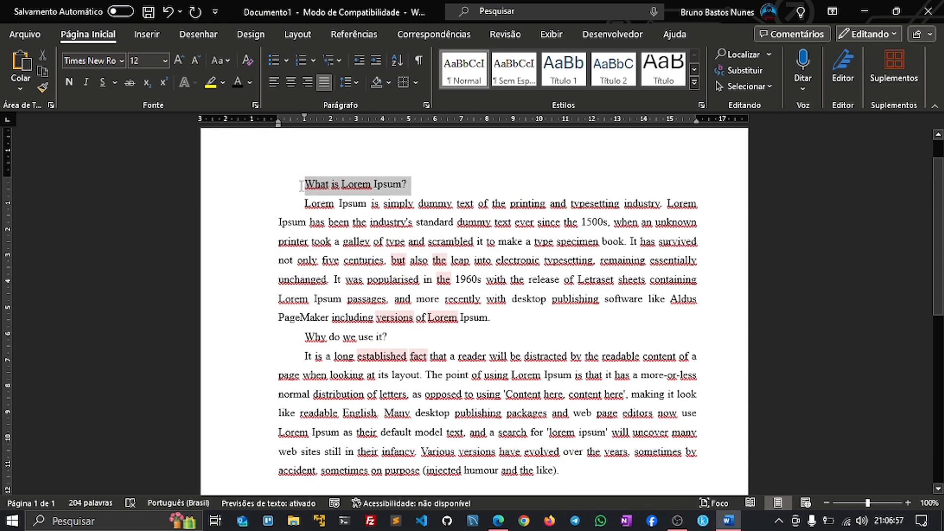
left_click(480, 185)
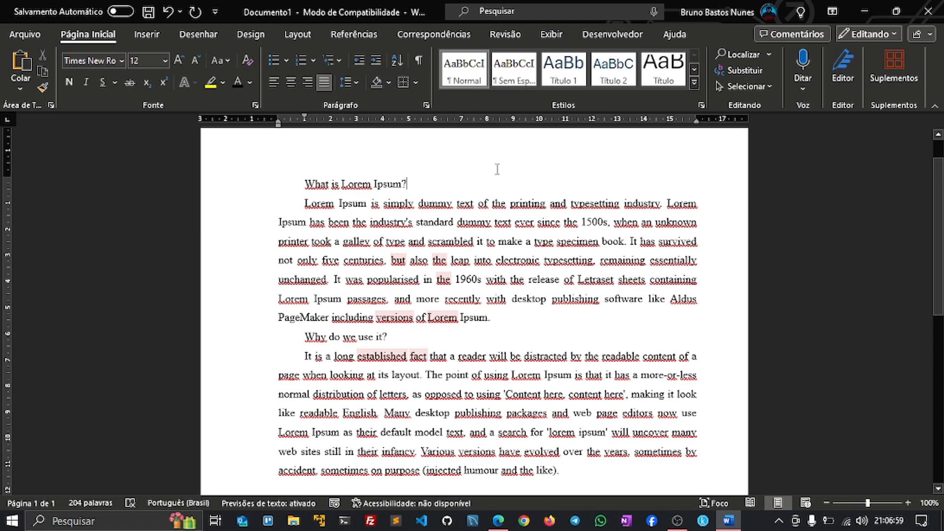
right_click(570, 75)
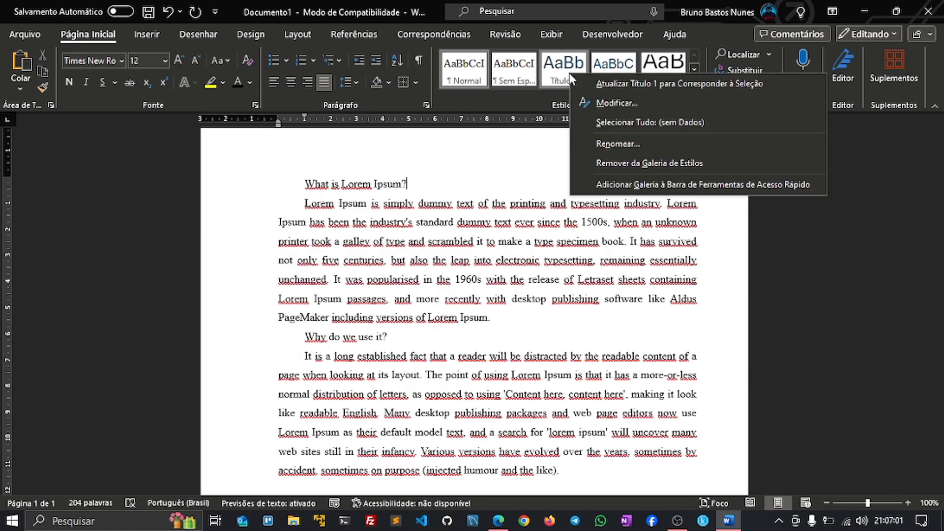
left_click(625, 101)
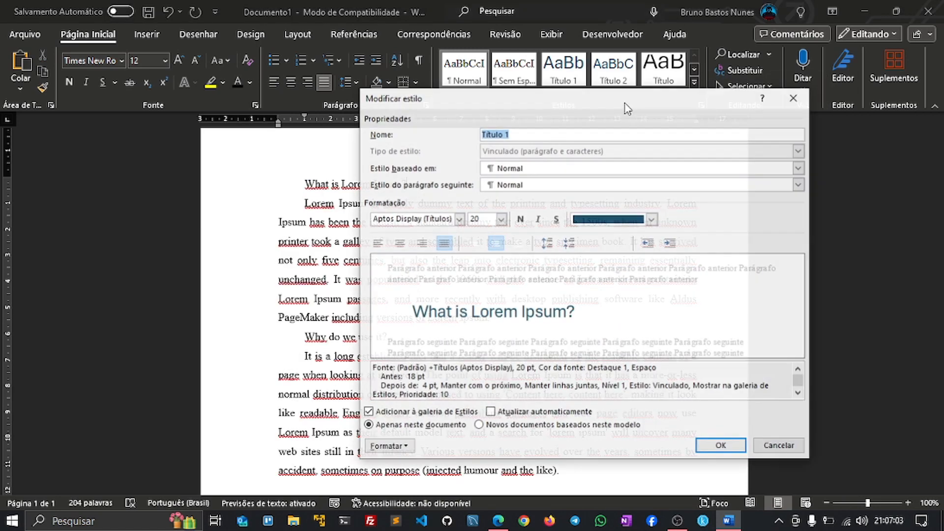
left_click(445, 223)
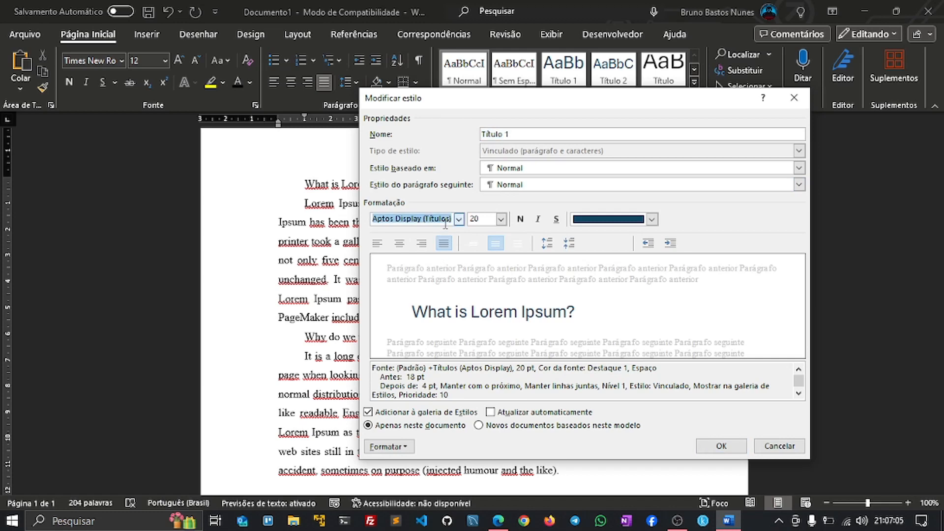
type("Times New Roman")
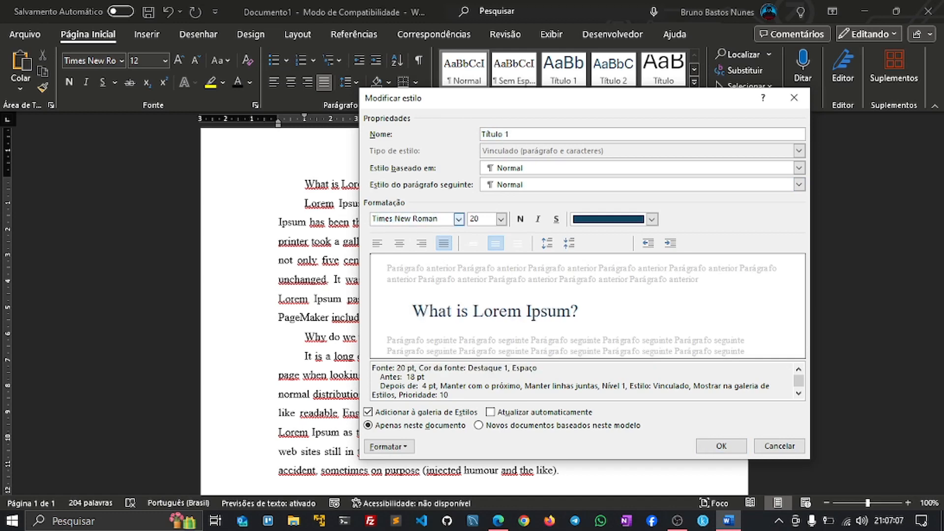
key("Tab")
type("1")
Make the Título 1 style's font black and bold
left_click(626, 222)
left_click(589, 276)
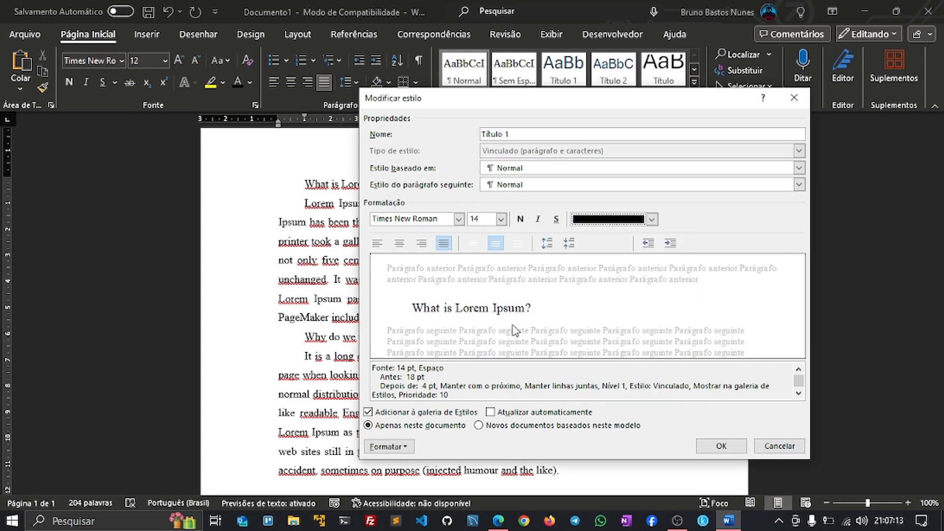
left_click(520, 219)
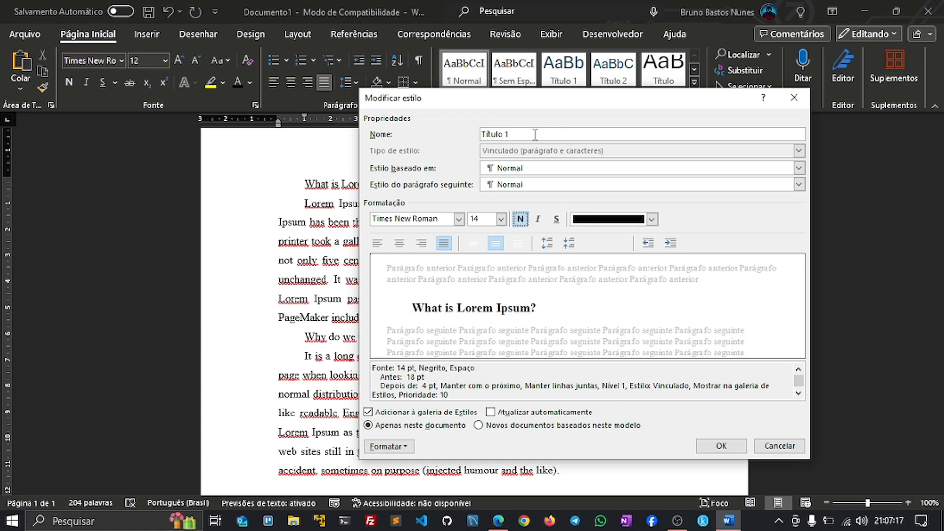
Set the Título 1 style's paragraph spacing to 0 pt before and 0 pt after, and save the style changes
left_click(406, 448)
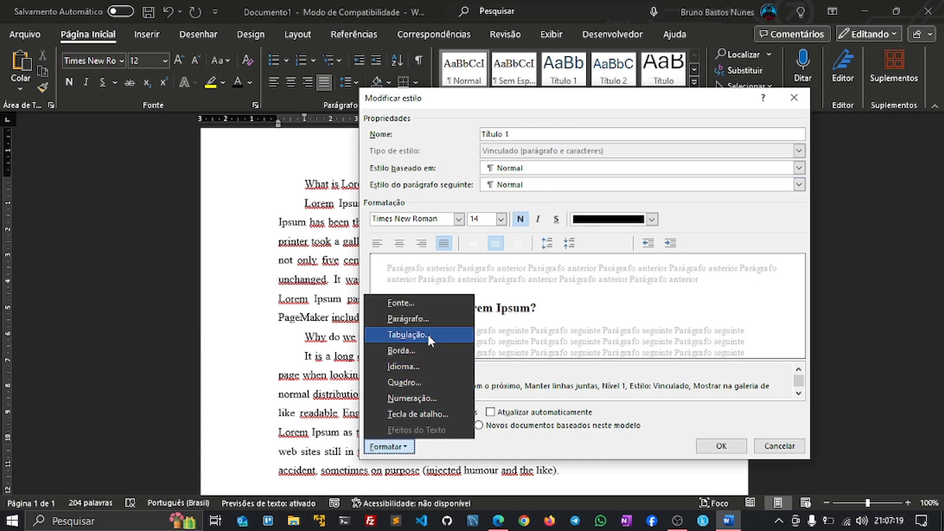
left_click(438, 321)
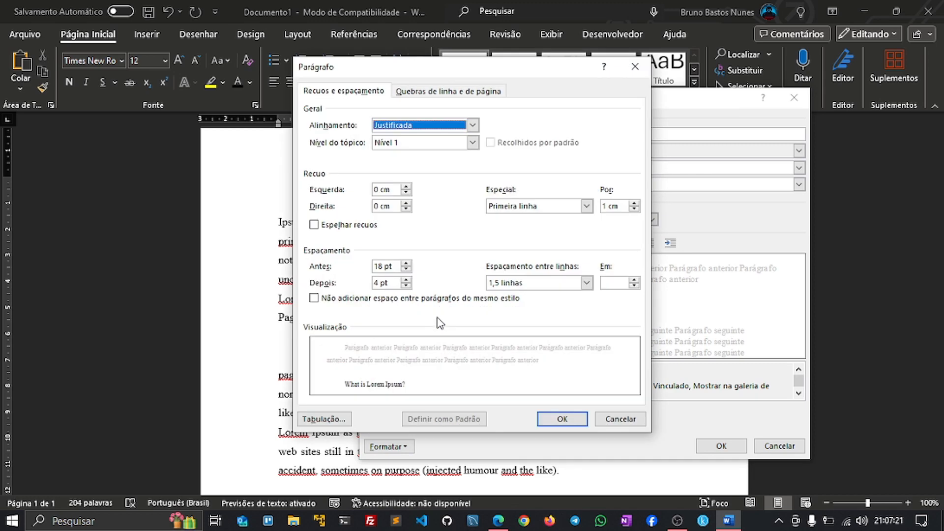
left_click(473, 126)
left_click(473, 126)
left_click_drag(386, 267, 364, 285)
type("0")
type("0")
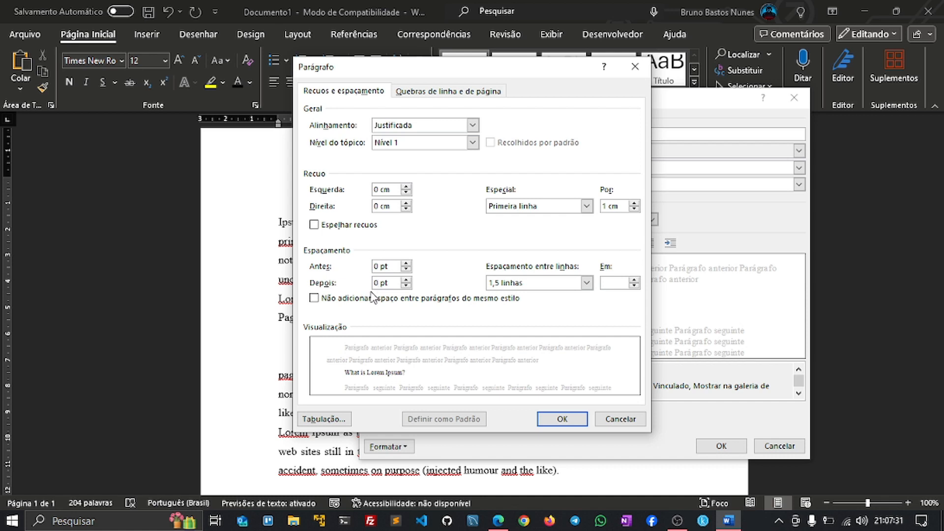
key("Tab")
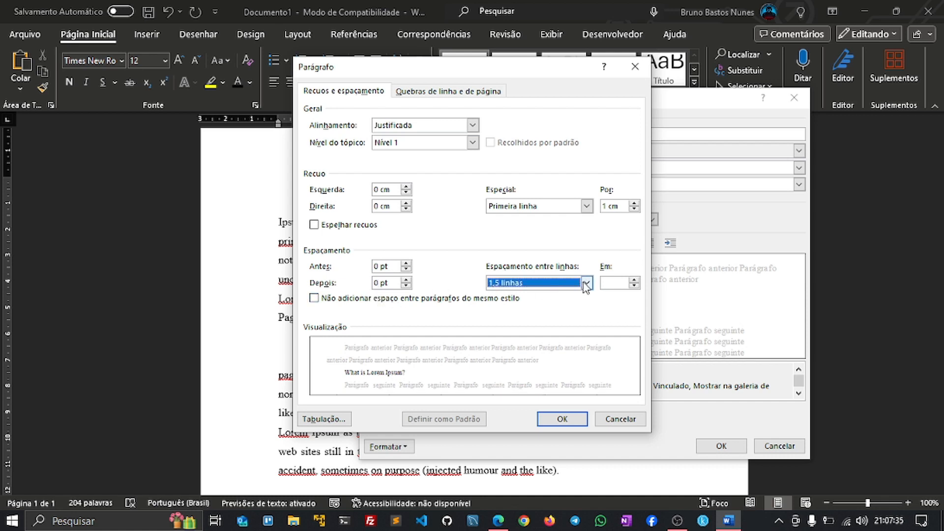
left_click(586, 205)
left_click(587, 205)
left_click(610, 207)
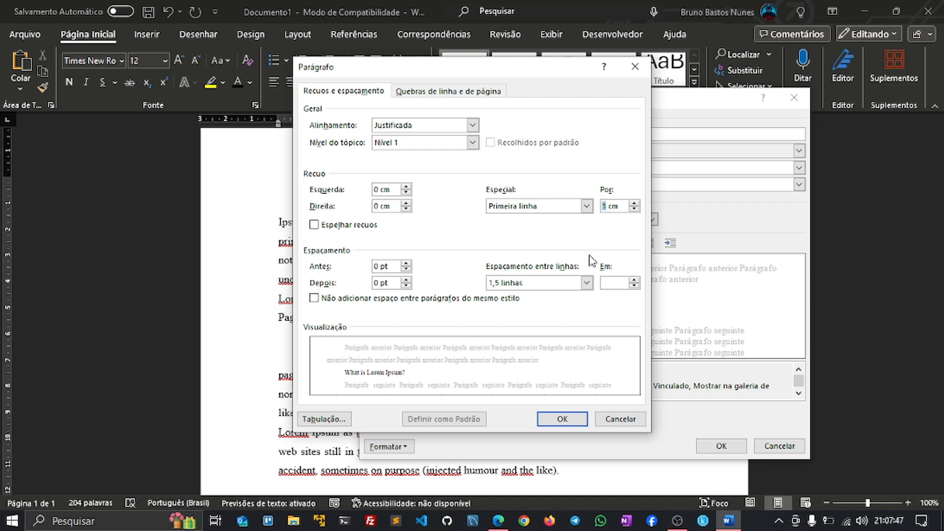
left_click(562, 419)
left_click(721, 446)
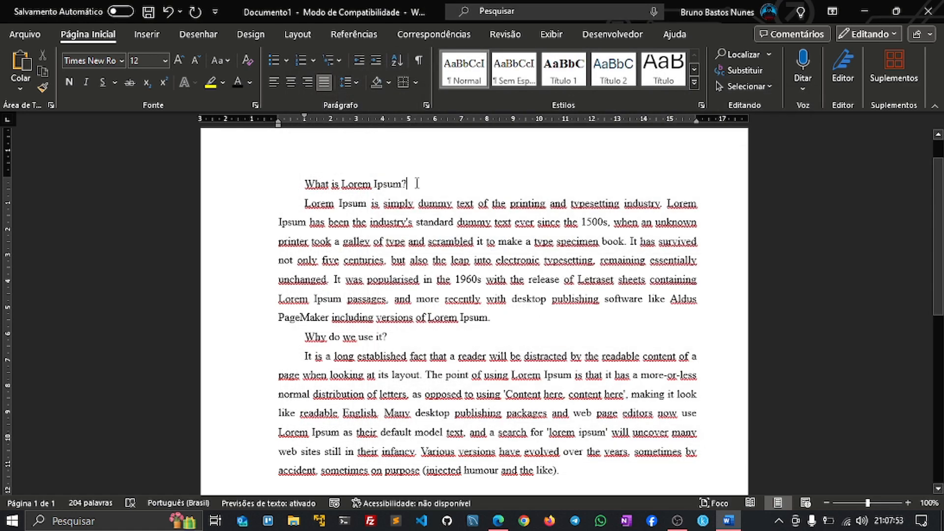
Apply the Título 1 style to the "What is Lorem Ipsum?" and "Why do we use it?" headings
left_click_drag(417, 183, 306, 184)
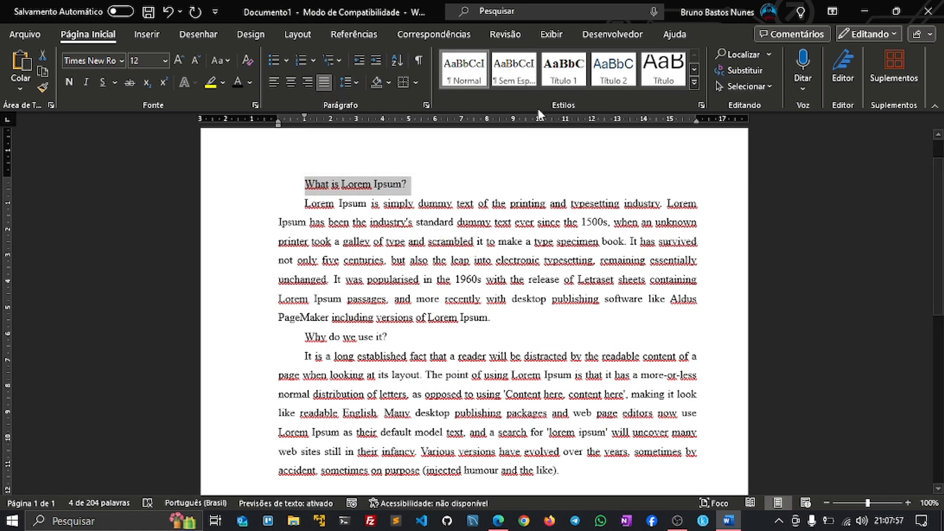
left_click(564, 69)
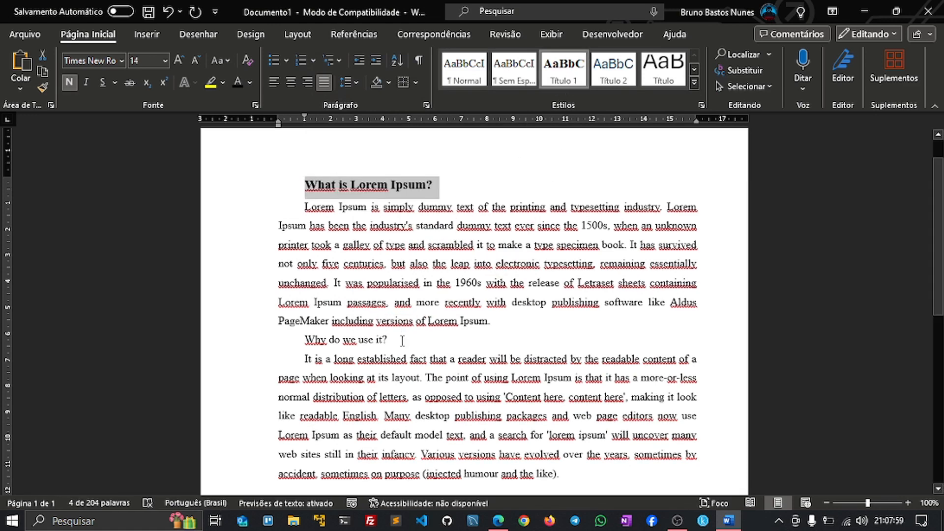
left_click_drag(402, 340, 305, 340)
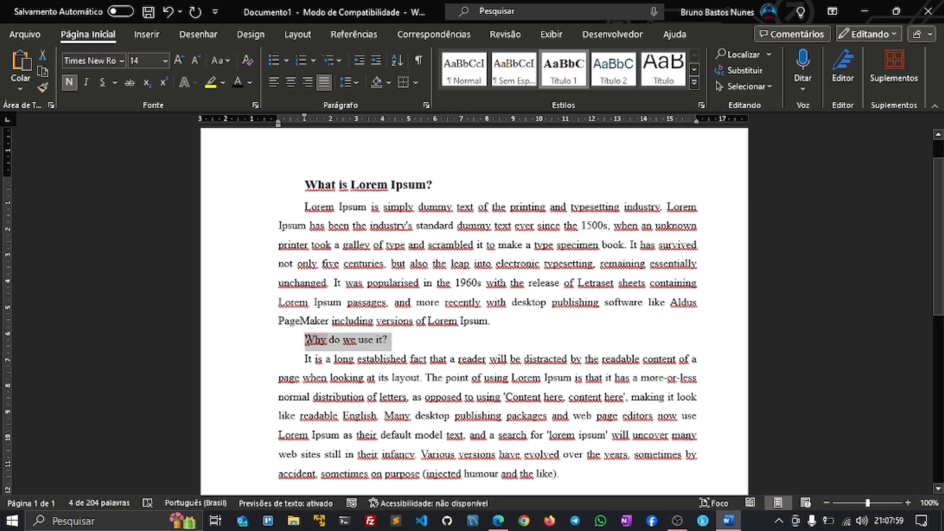
left_click(566, 71)
right_click(438, 363)
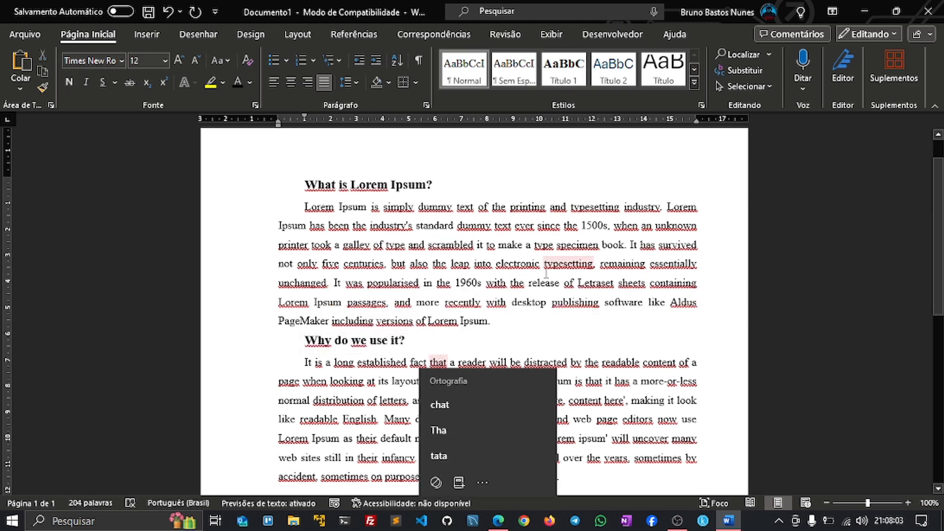
left_click(433, 345)
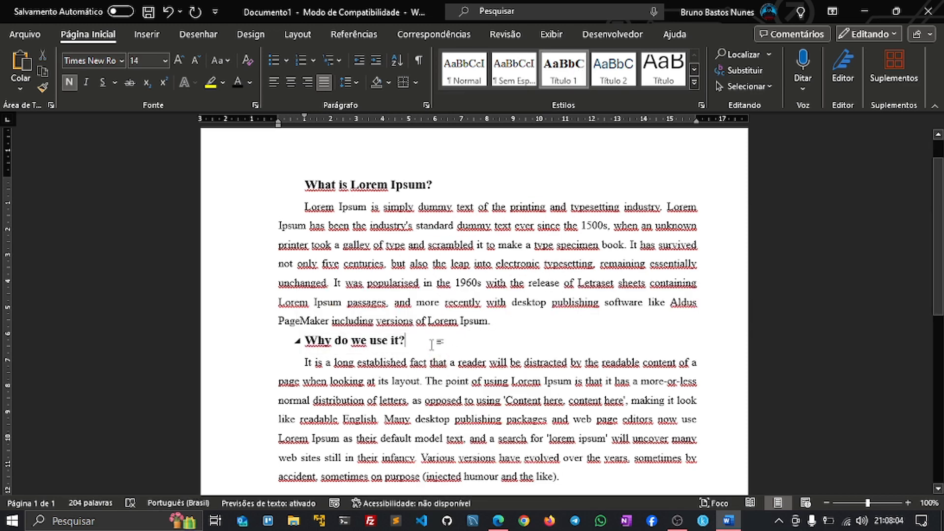
Modify the Título 2 style's font to Times New Roman, size 12, in black
right_click(621, 74)
left_click(666, 97)
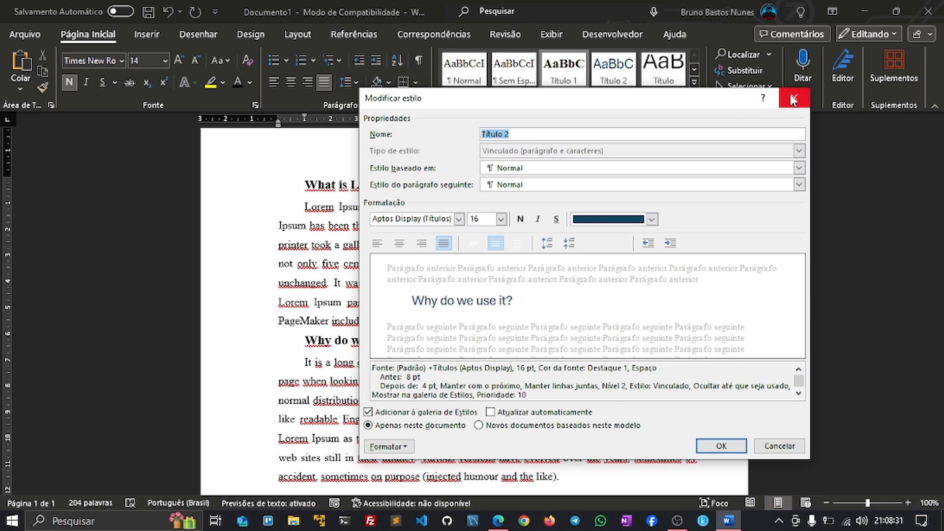
left_click(434, 220)
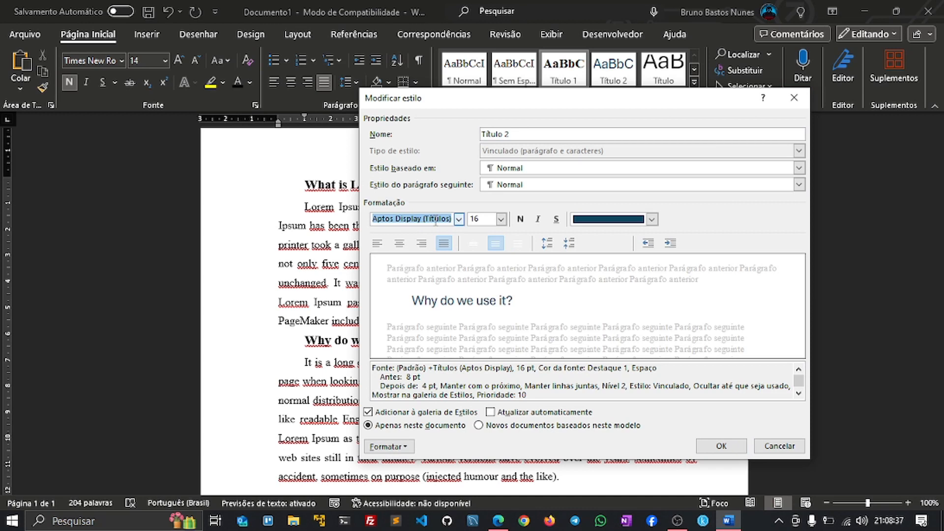
type("Times New Roman")
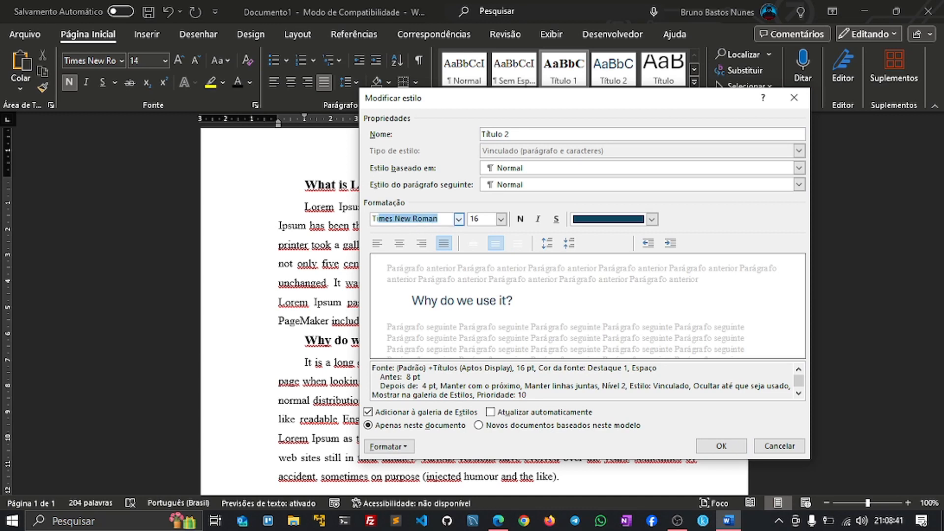
key("Return")
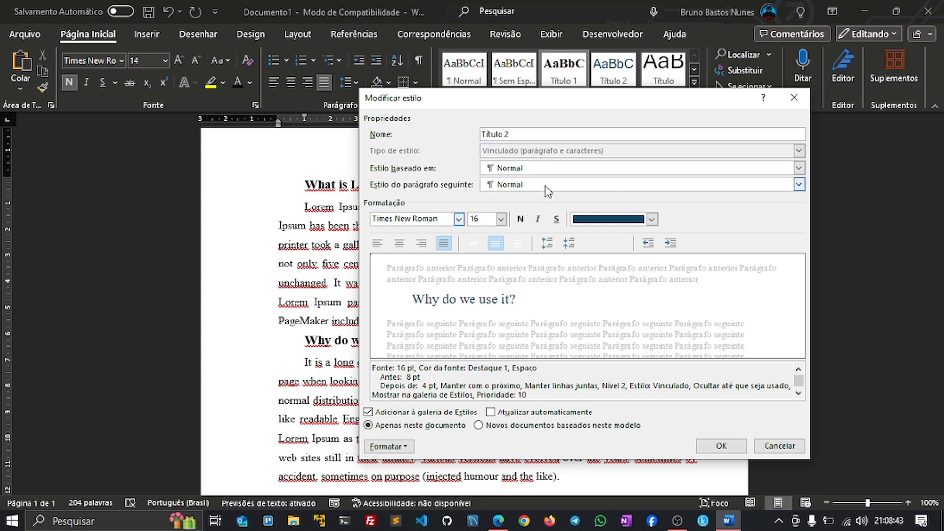
left_click(479, 219)
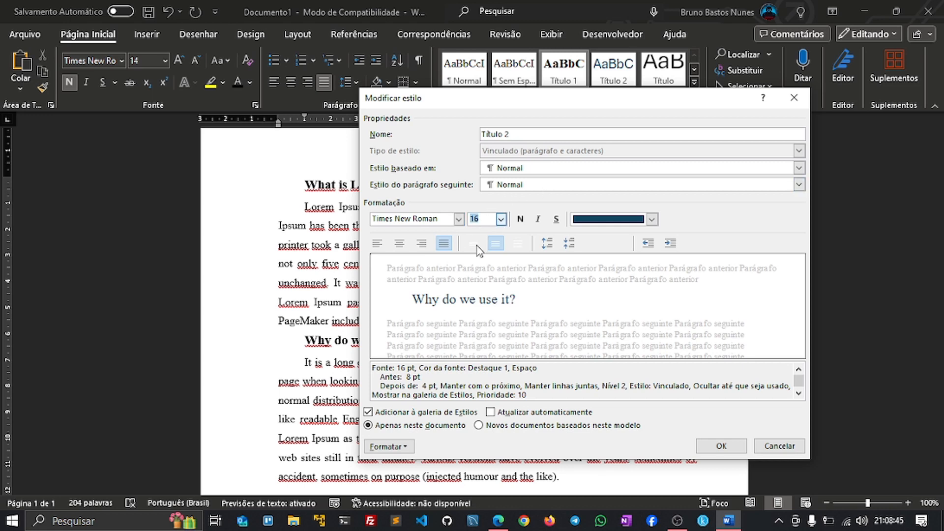
type("12")
left_click(639, 218)
left_click(590, 275)
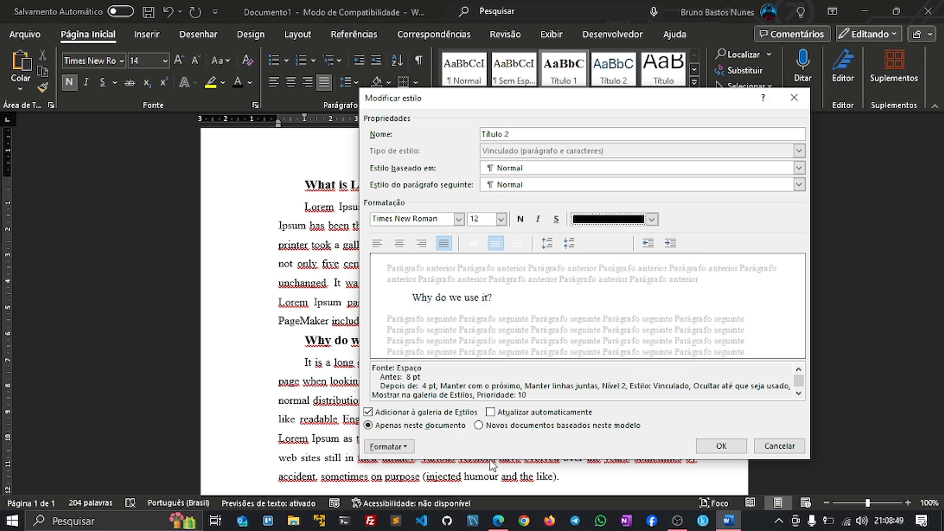
Set the Título 2 style's paragraph spacing to 0 pt before and 0 pt after
left_click(390, 446)
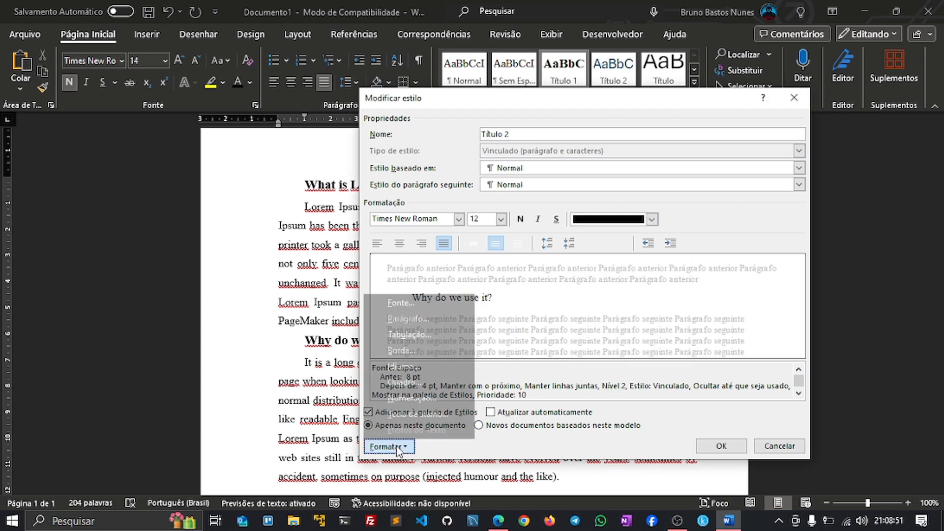
left_click(424, 319)
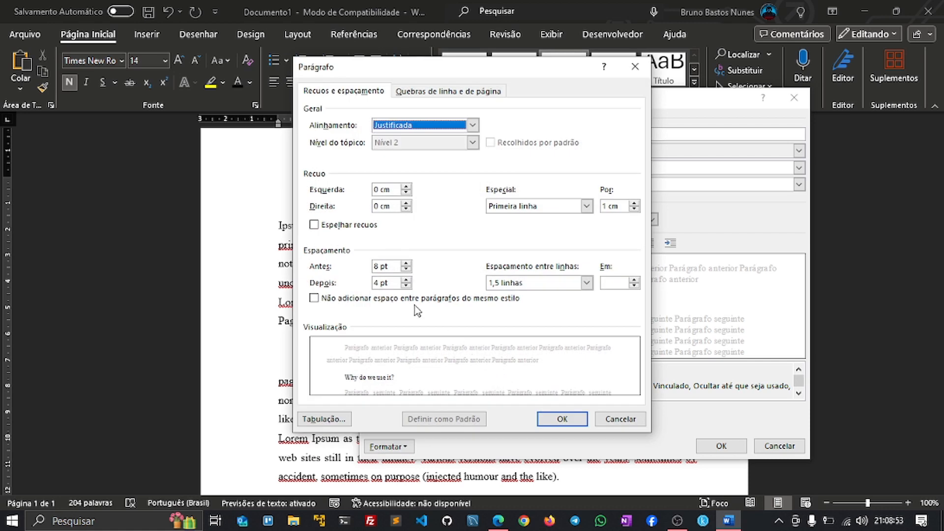
left_click(376, 266)
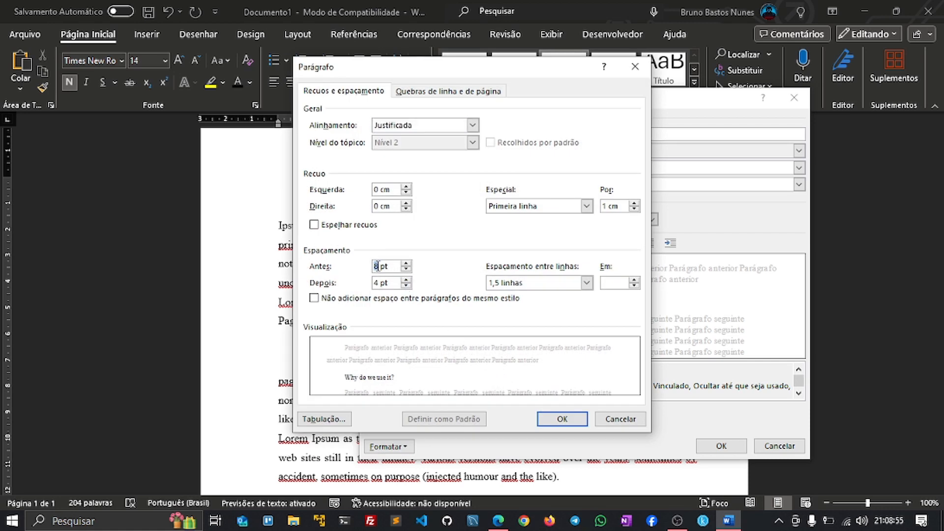
type("0")
left_click_drag(383, 284, 374, 283)
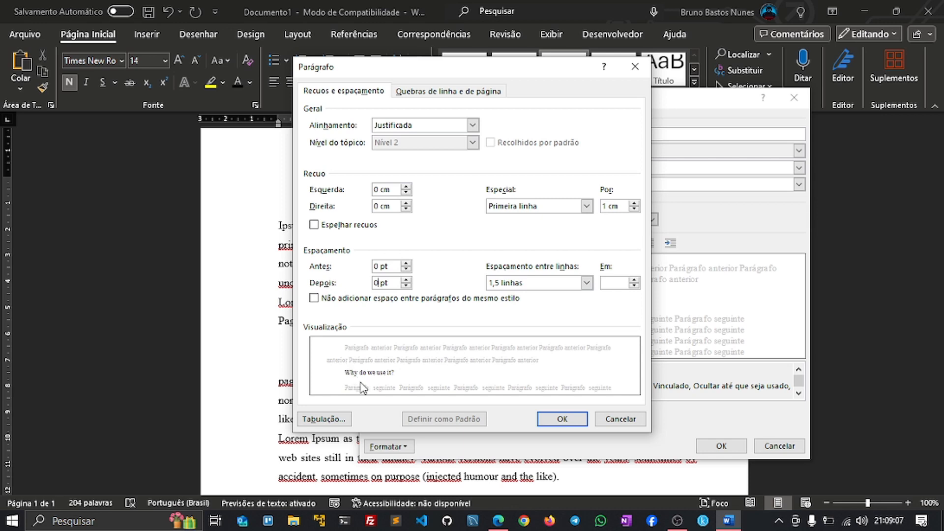
Try a paragraph spacing of 10 pt before and 10 pt after for the Título 2 style
left_click_drag(379, 267, 371, 267)
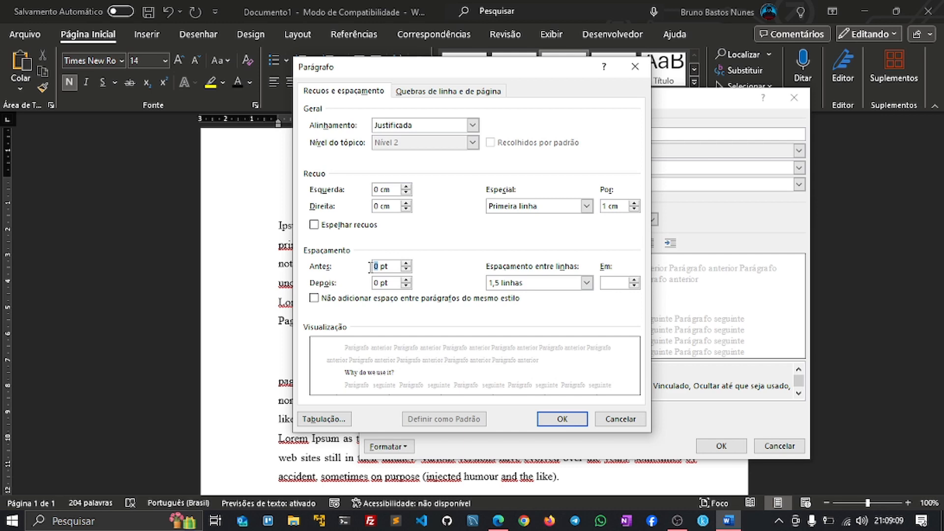
type("10")
key("Tab")
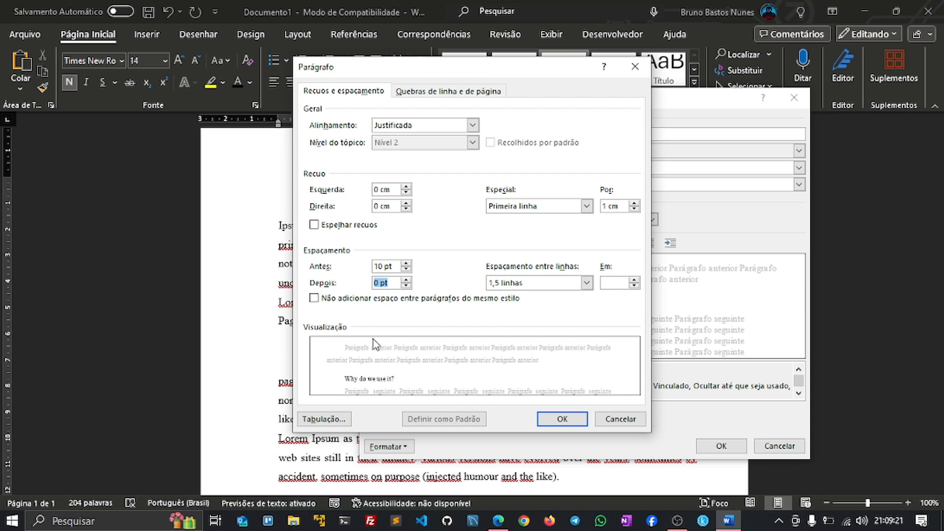
left_click(376, 283)
type("10")
key("Tab")
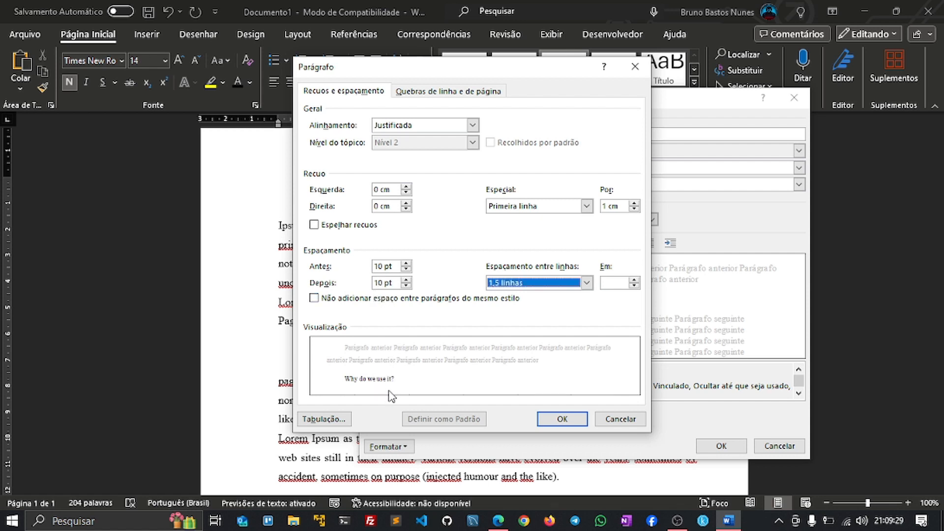
Return the Título 2 style's spacing before and after to 0 pt and save the style changes
double_click(378, 267)
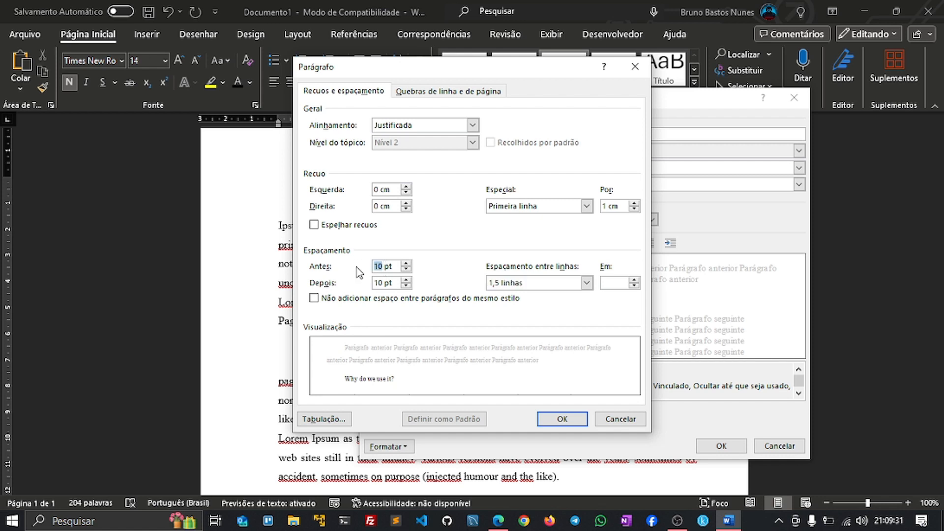
type("0")
double_click(380, 282)
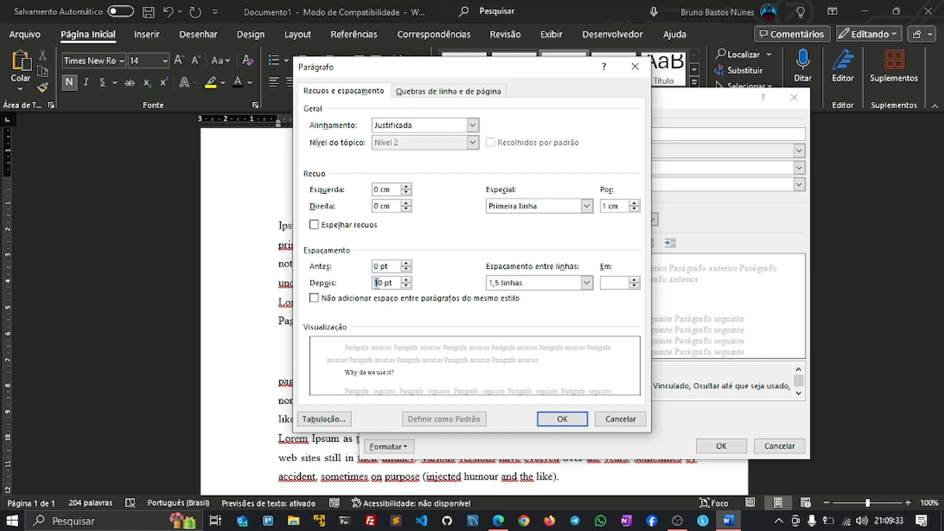
left_click_drag(385, 282, 368, 283)
type("0")
key("Tab")
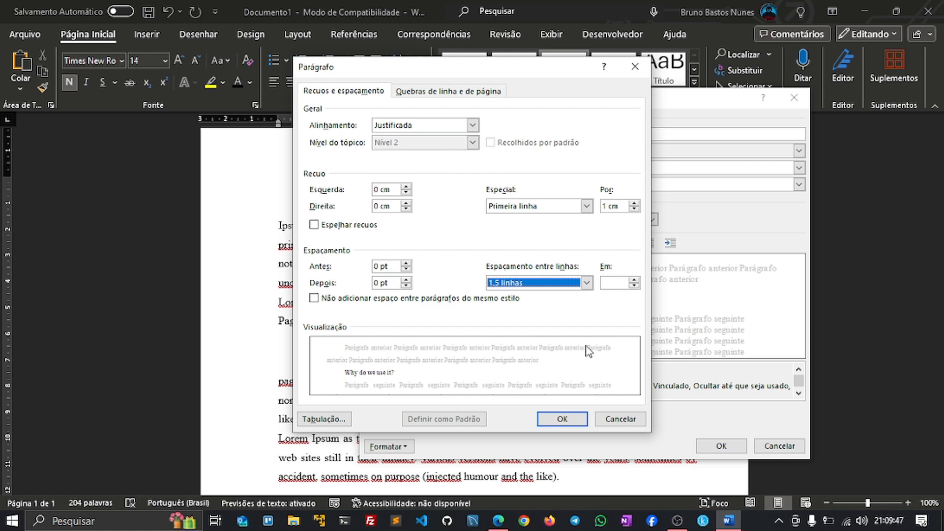
left_click(562, 419)
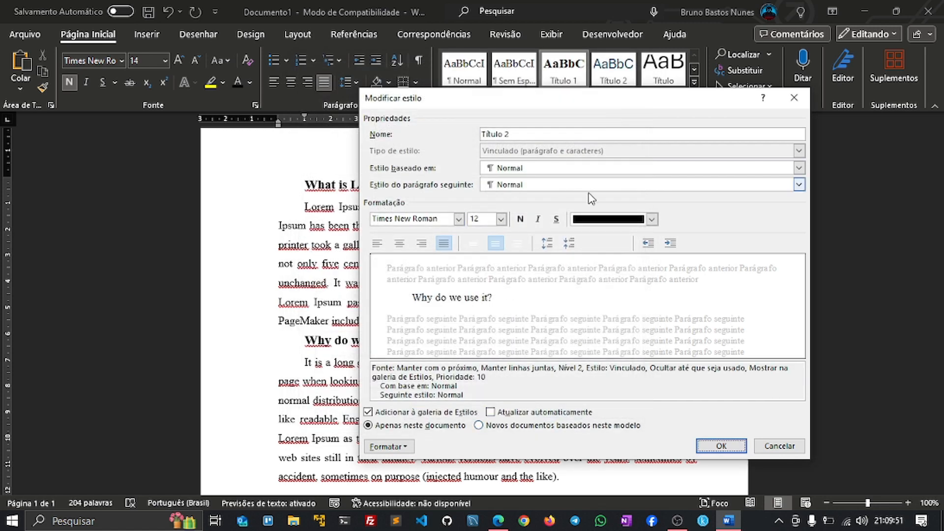
left_click(719, 445)
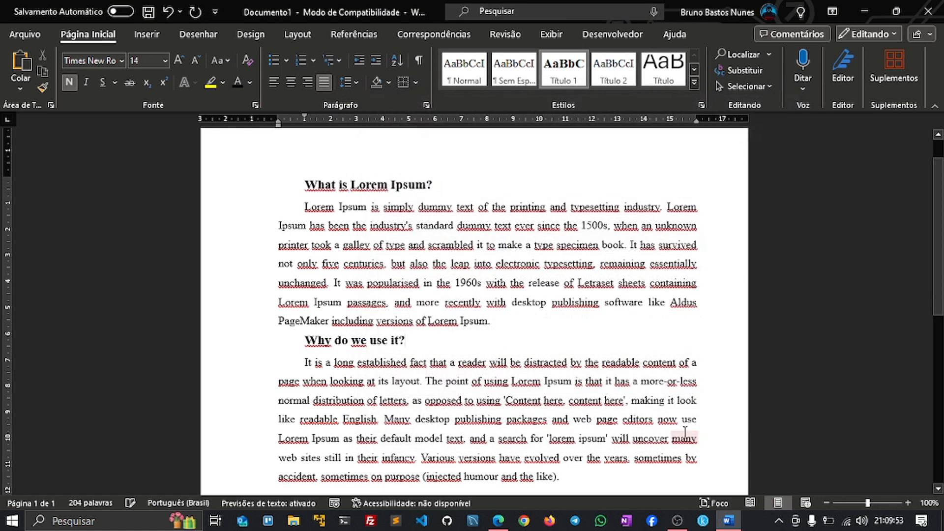
scroll(442, 320, "down", 2)
scroll(336, 331, "up", 2)
right_click(307, 344)
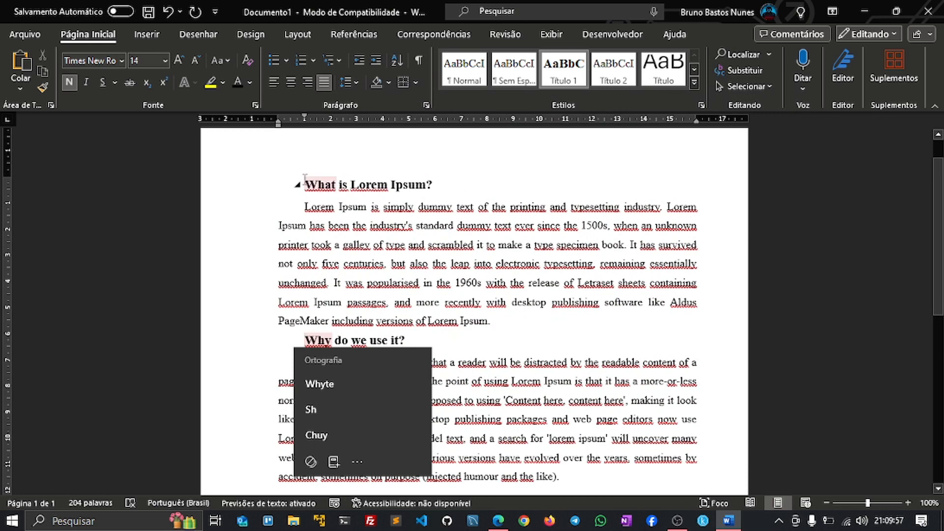
right_click(306, 181)
left_click(519, 303)
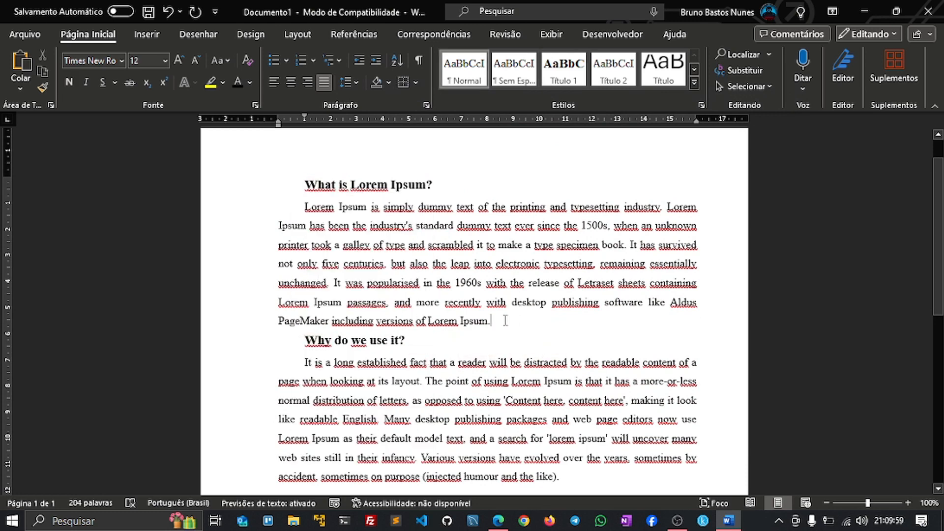
Copy the paragraph under "What is Lorem Ipsum?" and paste it four times below itself, each copy as a new paragraph
left_click_drag(492, 321, 306, 209)
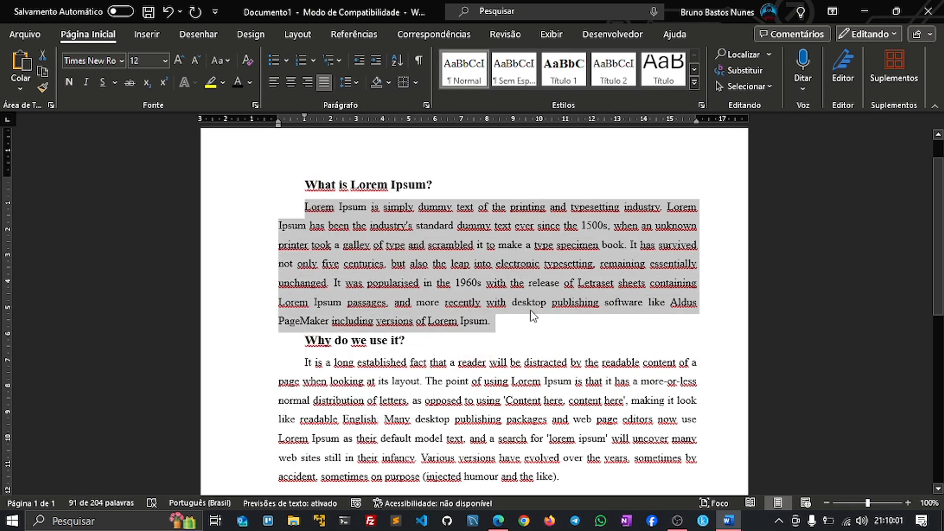
key("ctrl+c")
left_click(526, 327)
key("Return")
key("ctrl+v")
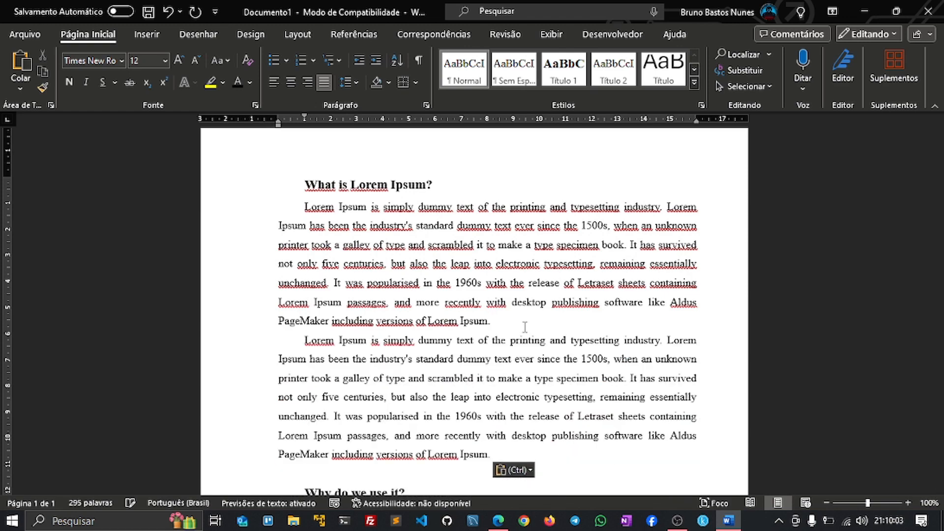
key("Return")
key("ctrl+v")
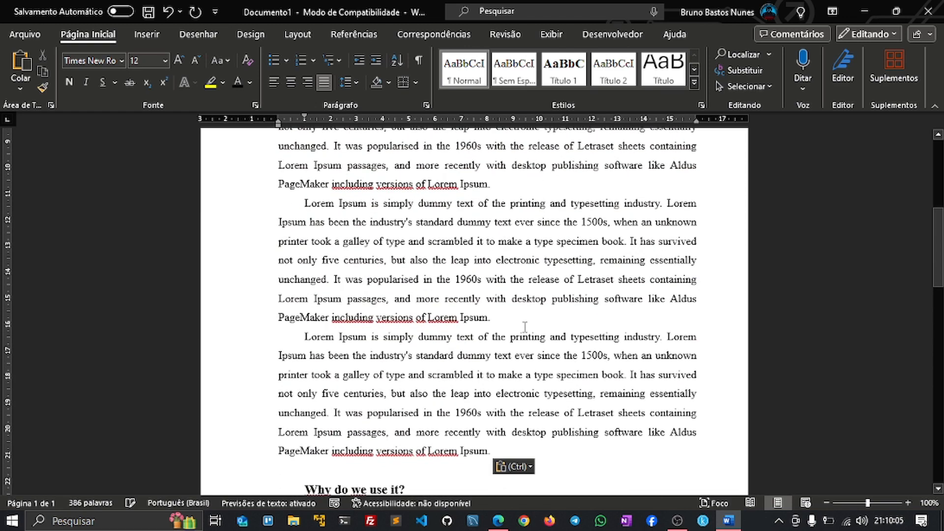
key("Return")
key("ctrl+v")
key("Return")
key("ctrl+v")
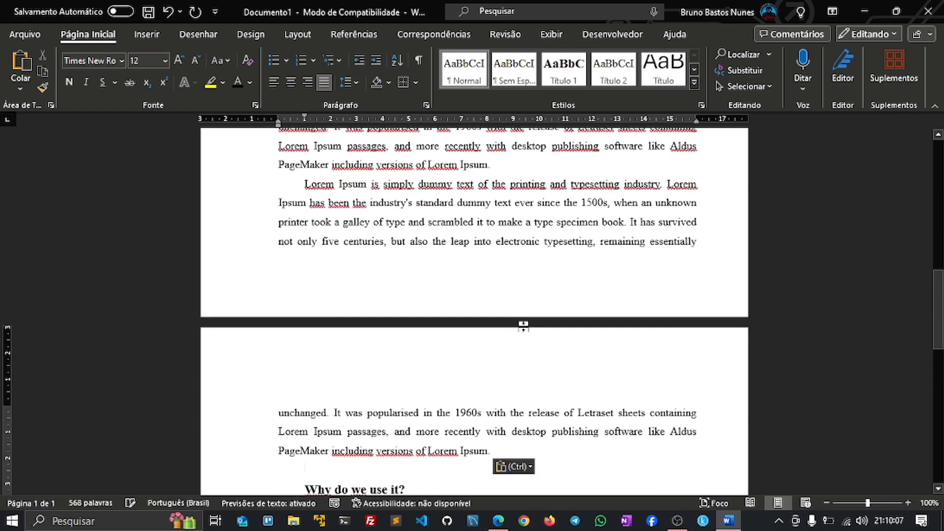
Paste one more copy of the Lorem Ipsum paragraph as a new paragraph above the "Why do we use it?" heading
key("Return")
key("ctrl+v")
scroll(462, 322, "up", 2)
scroll(461, 323, "down", 3)
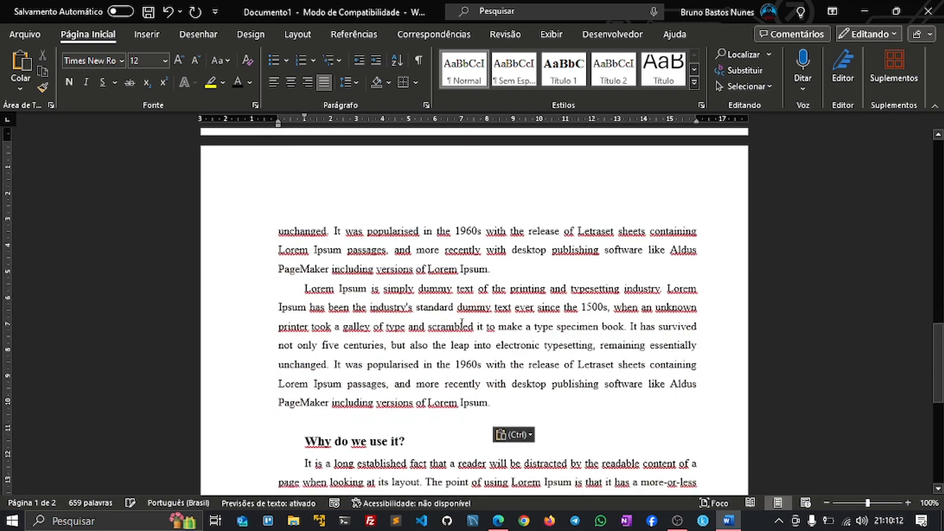
Copy the paragraph under "Why do we use it?" and paste it three times below itself as new paragraphs
scroll(462, 322, "down", 6)
scroll(580, 307, "up", 2)
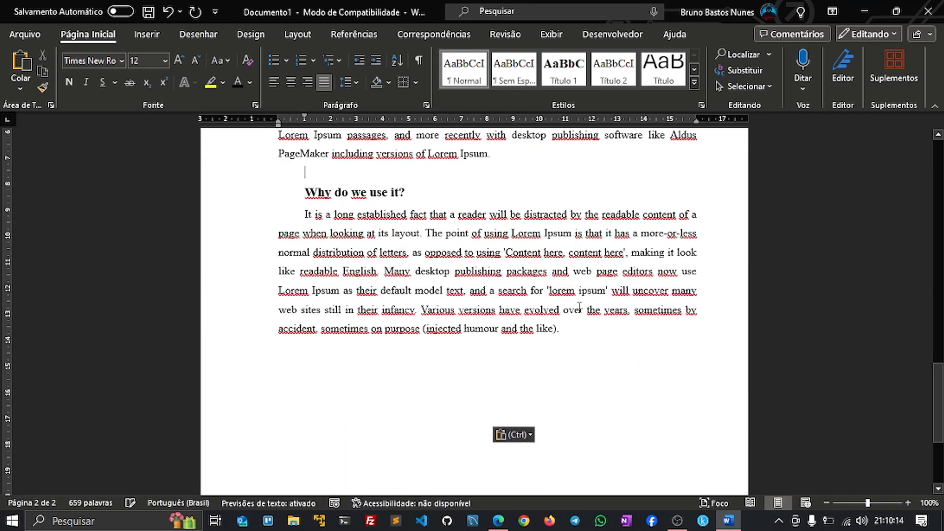
left_click_drag(560, 328, 305, 226)
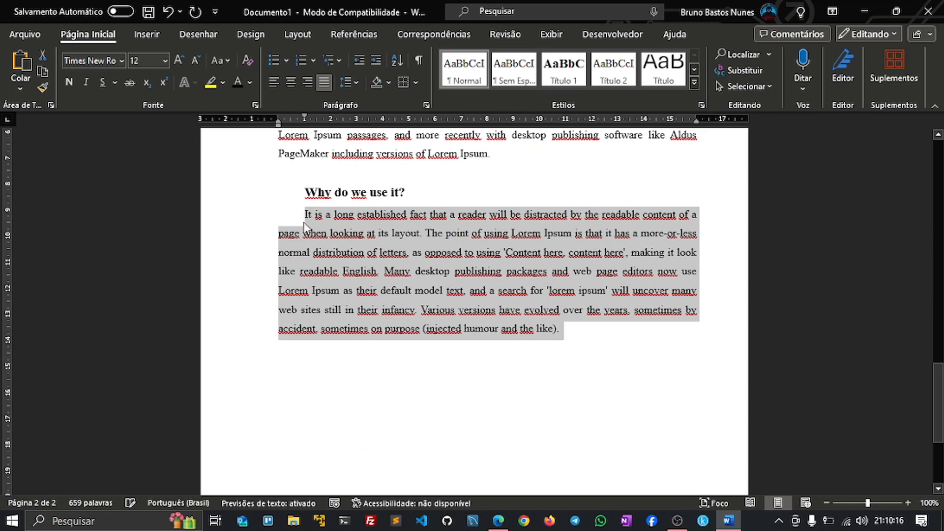
left_click(590, 340)
key("Return")
key("ctrl+v")
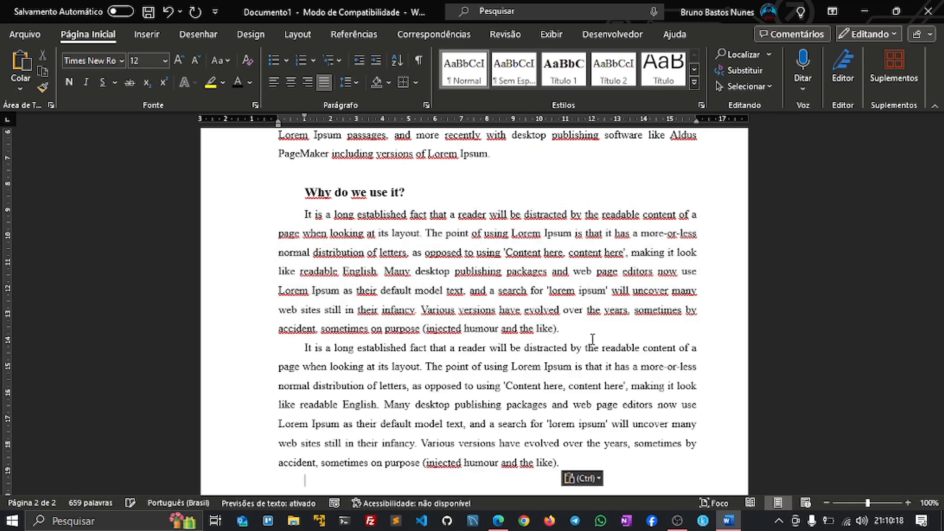
key("Return")
key("ctrl+v")
key("Return")
key("ctrl+v")
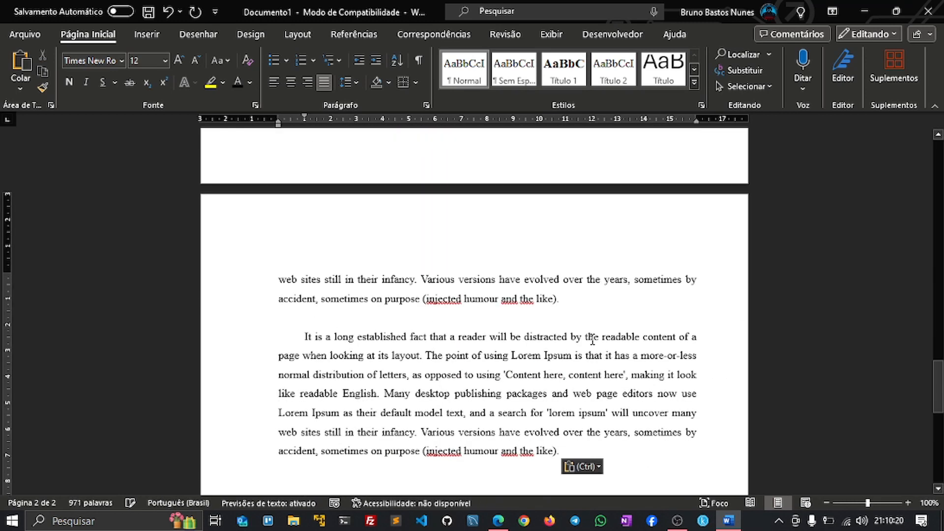
Delete the empty paragraph directly above the "Why do we use it?" heading
scroll(593, 340, "up", 5)
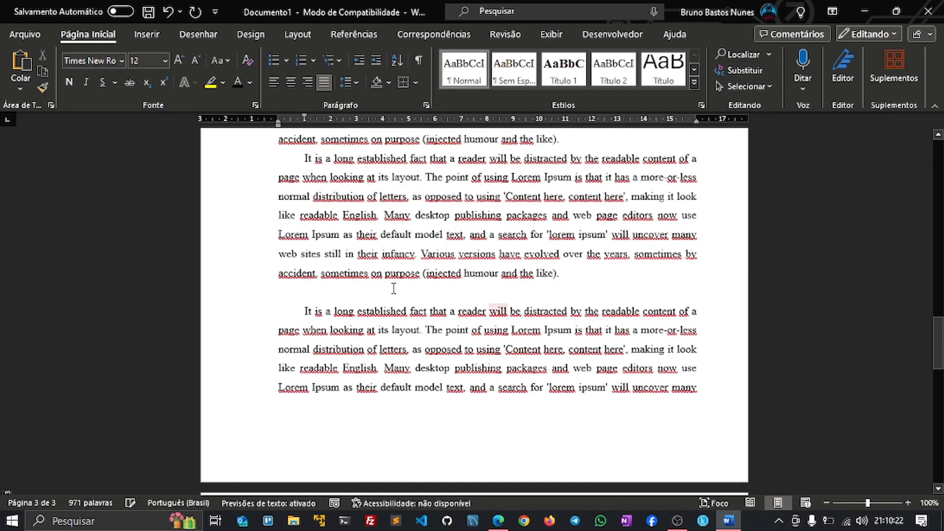
scroll(389, 311, "up", 5)
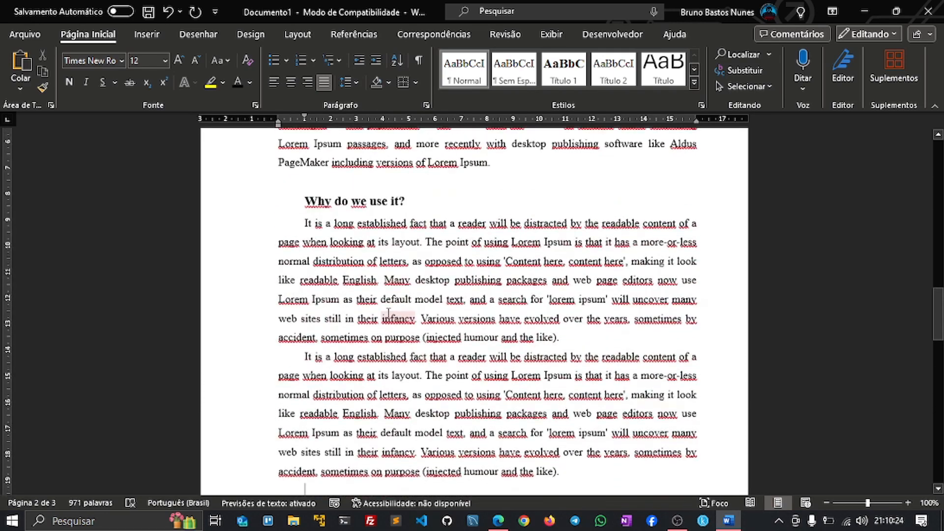
scroll(388, 317, "down", 4)
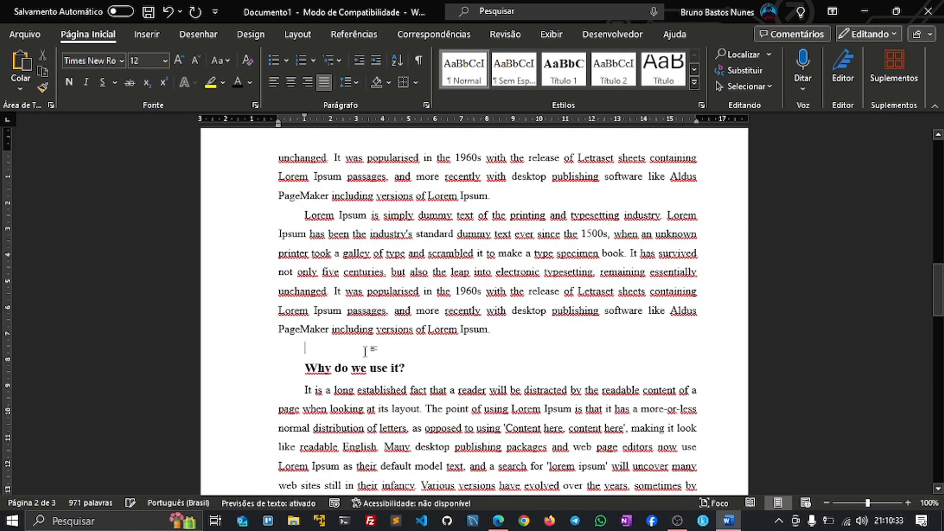
key("BackSpace")
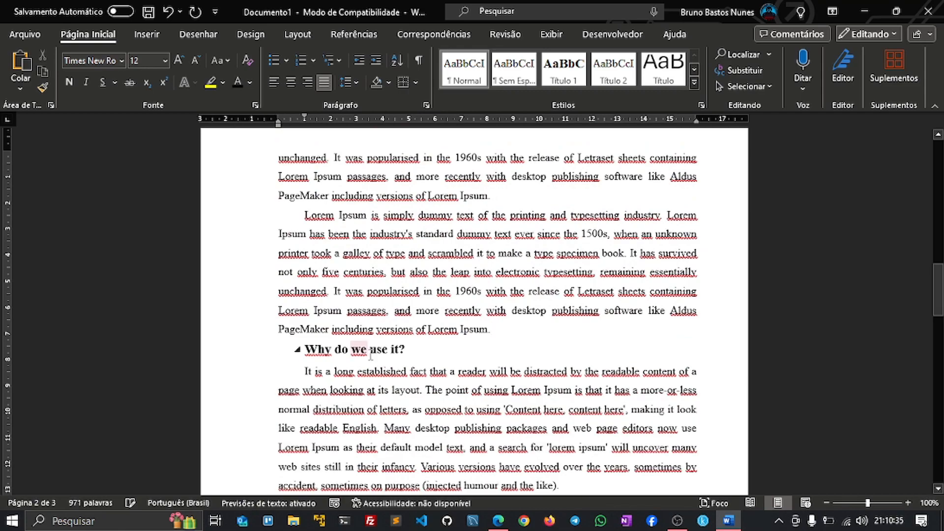
Review the headings and body text throughout the document and preview the Título 2 style
scroll(402, 324, "up", 8)
scroll(407, 328, "up", 10)
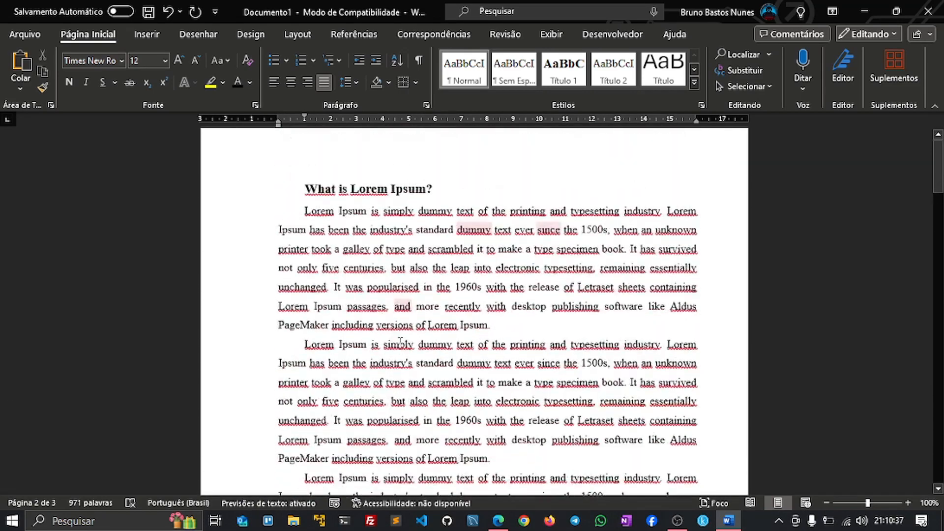
scroll(427, 338, "down", 4)
scroll(426, 338, "down", 15)
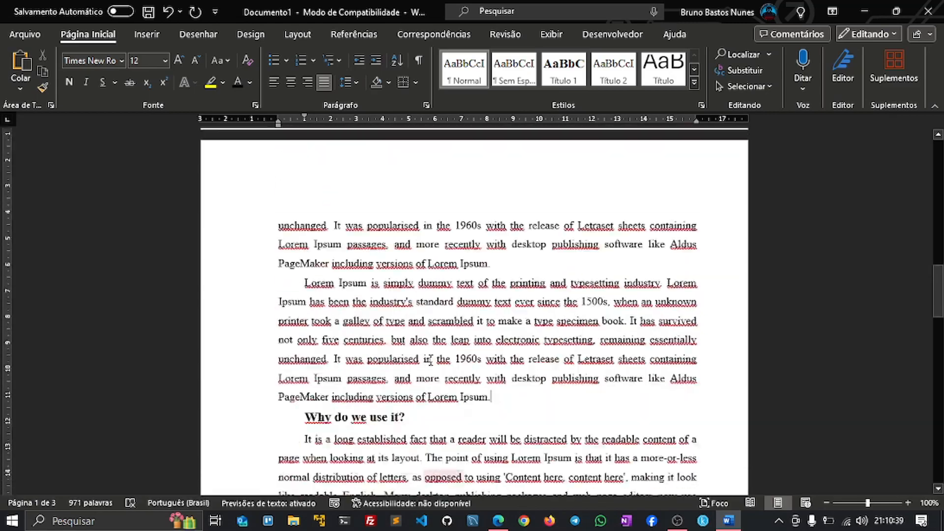
scroll(434, 375, "up", 10)
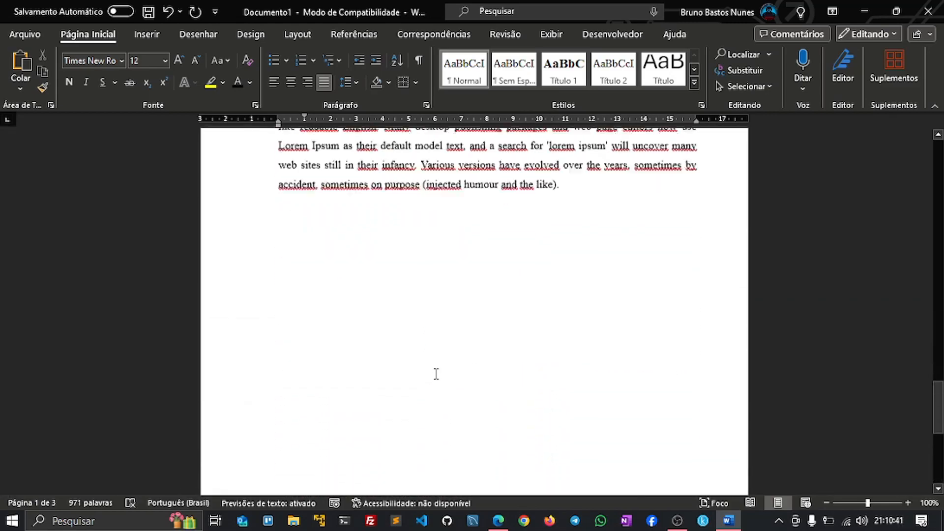
scroll(443, 374, "up", 15)
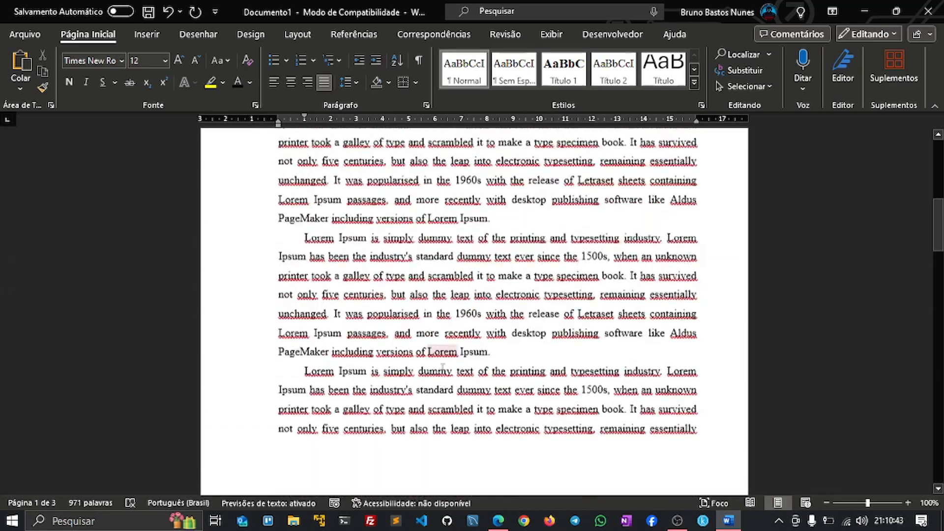
left_click(417, 192)
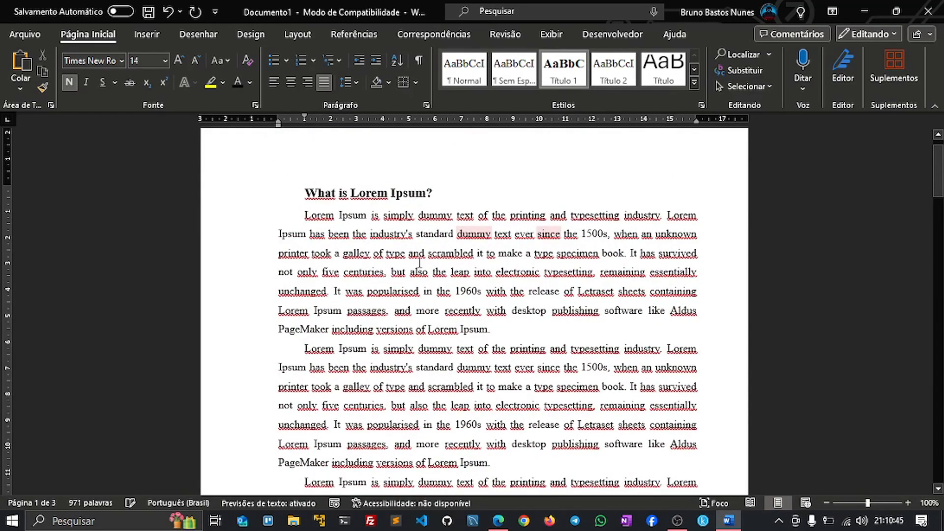
scroll(423, 296, "down", 10)
scroll(426, 370, "down", 4)
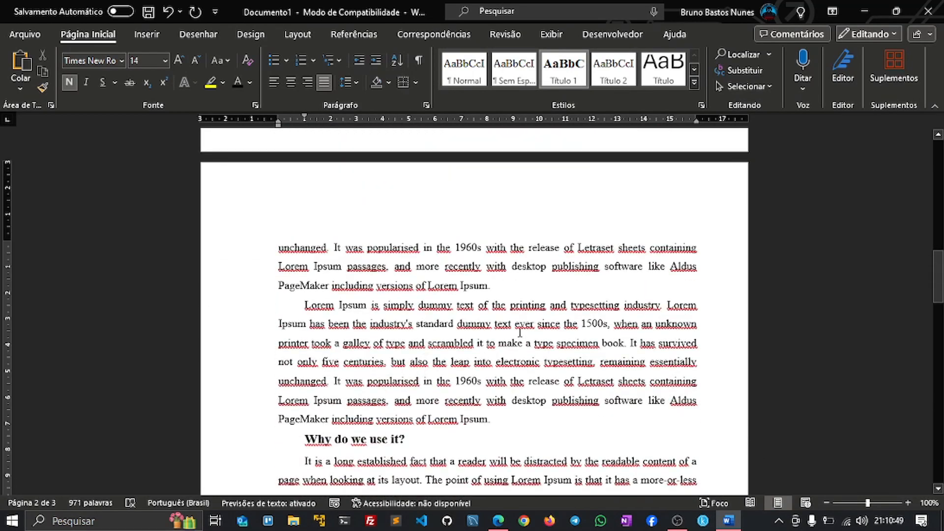
left_click(615, 81)
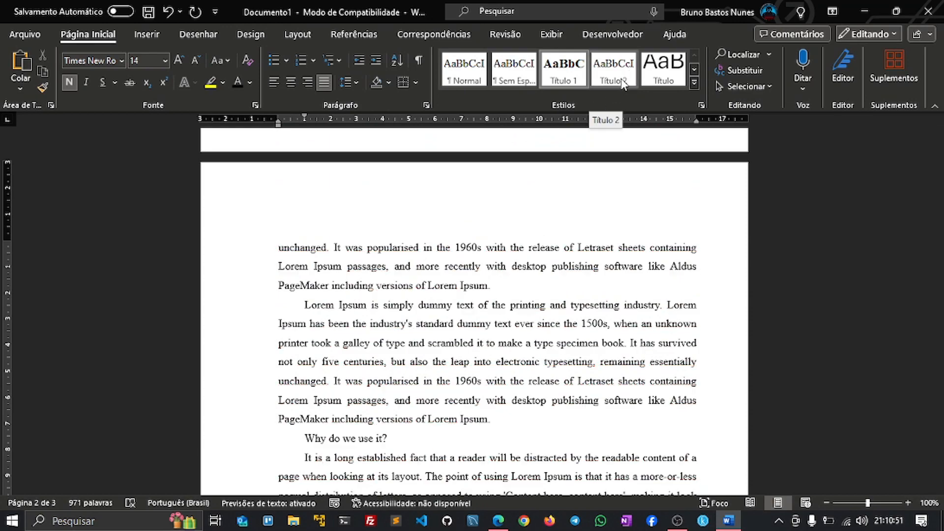
scroll(376, 390, "up", 10)
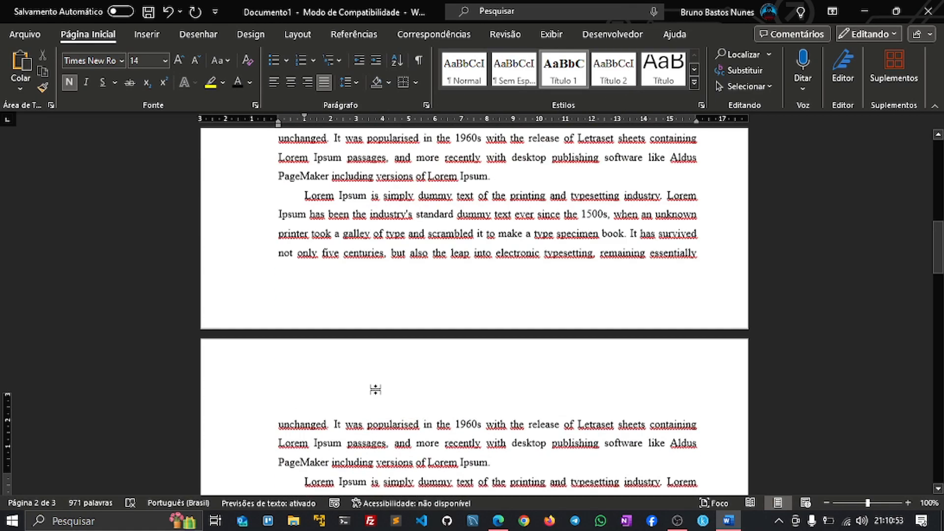
scroll(396, 407, "down", 4)
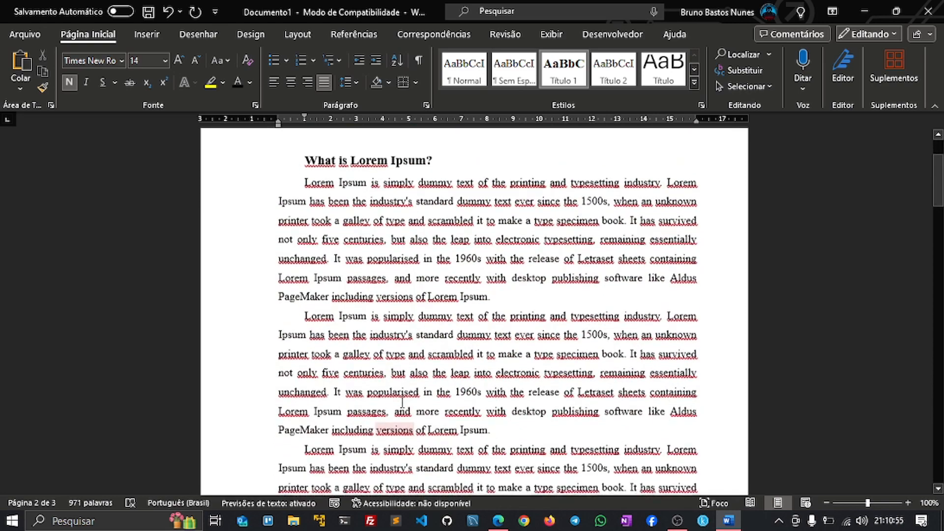
Insert an empty paragraph after the second body paragraph and number the "What is Lorem Ipsum?" heading as 1
left_click(530, 329)
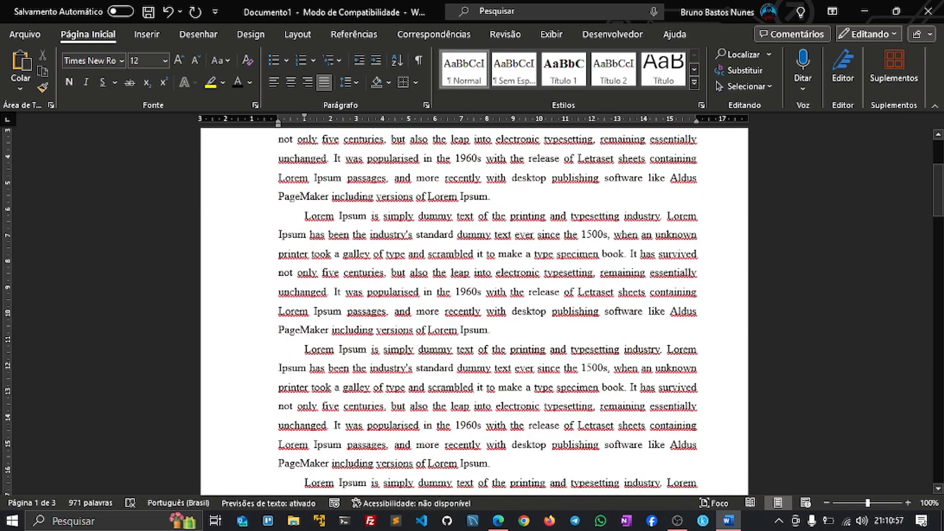
key("Return")
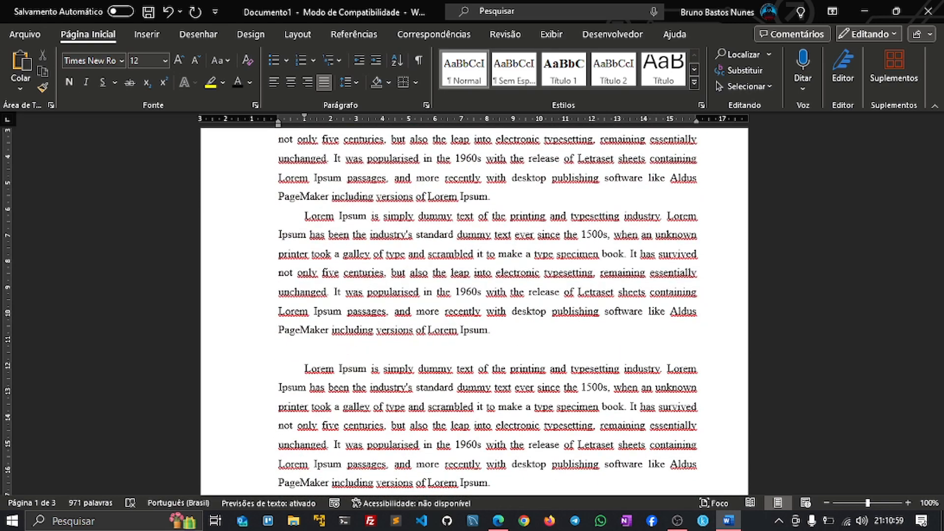
scroll(521, 324, "up", 3)
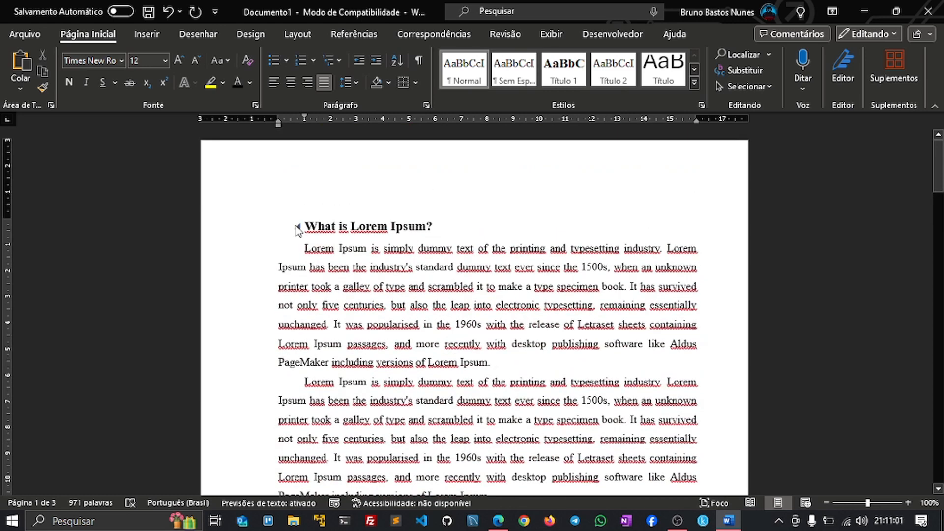
right_click(297, 228)
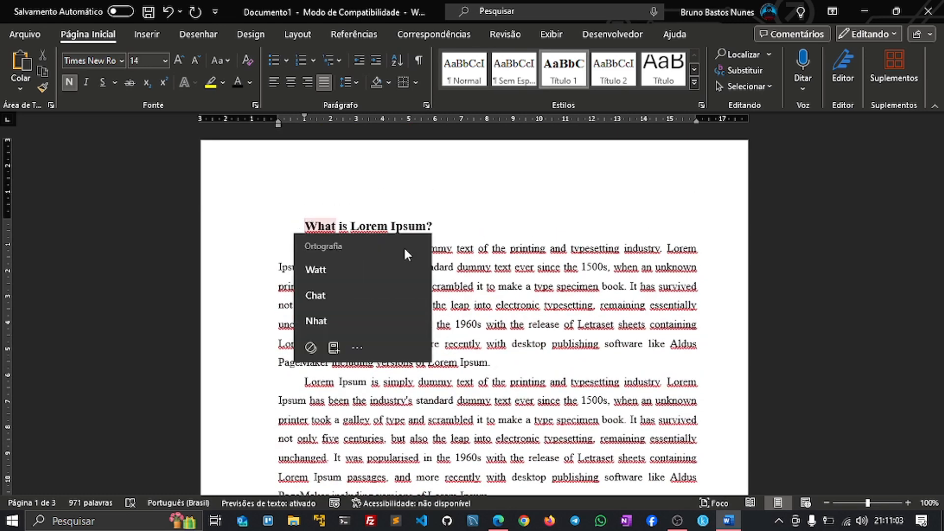
key("Escape")
type("1.")
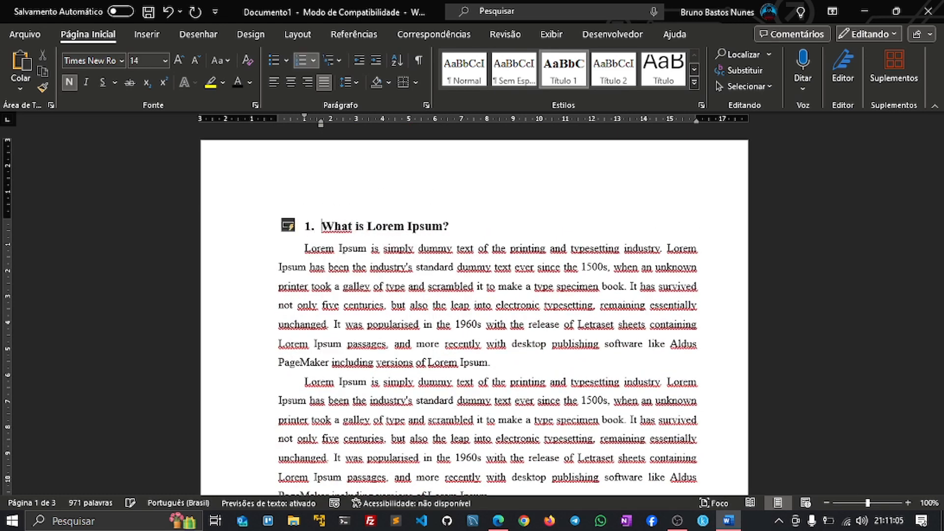
Enter the numbered subheading "1.1. Título 2" in the empty paragraph below the second body paragraph
scroll(359, 248, "down", 5)
left_click(359, 249)
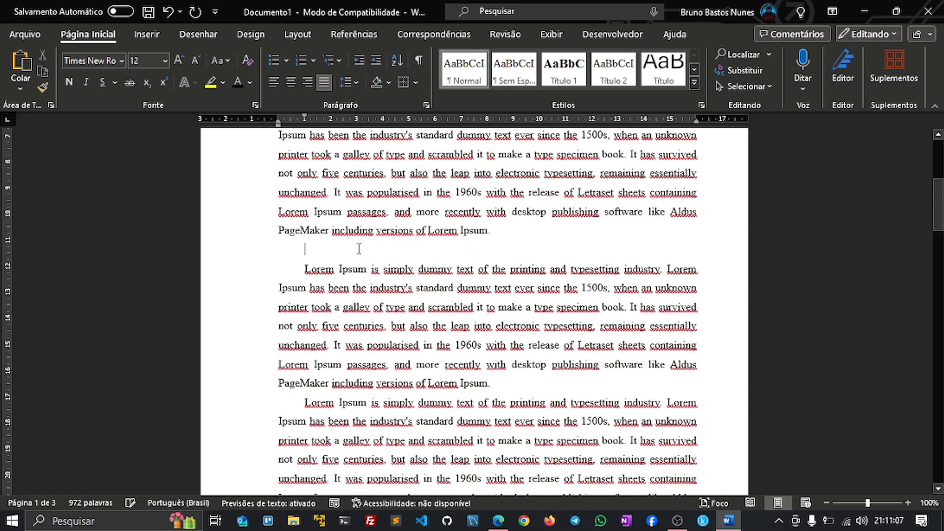
type("1.1. ")
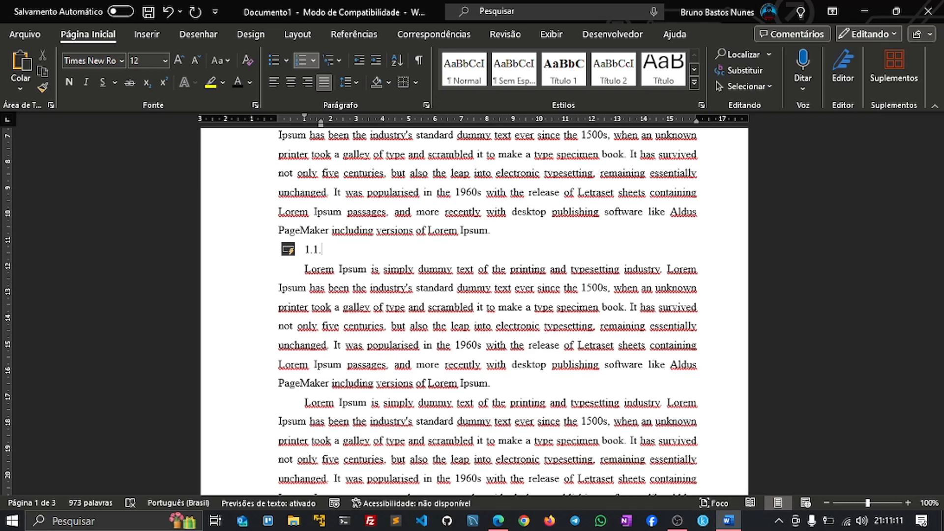
type("T")
type("itu")
type("i")
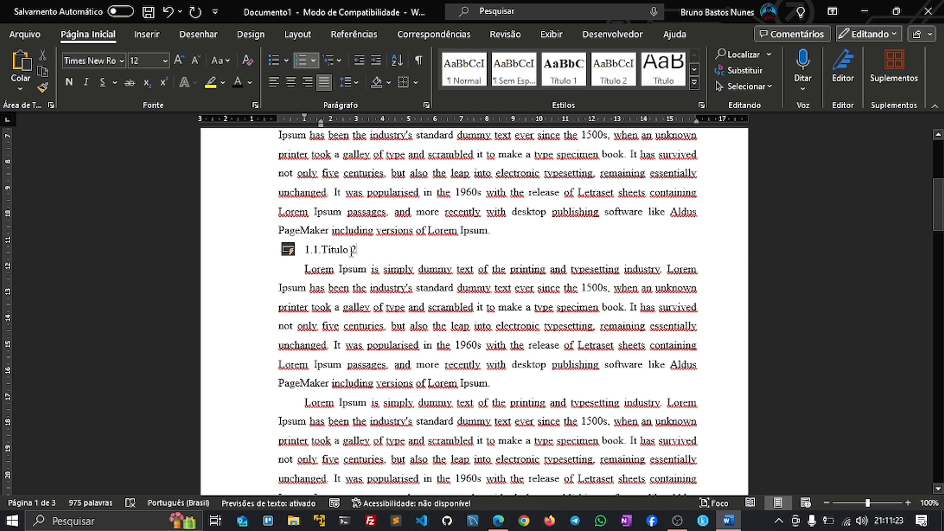
Apply the Título 2 style to the 1.1 subheading
left_click_drag(358, 250, 387, 248)
left_click(304, 251)
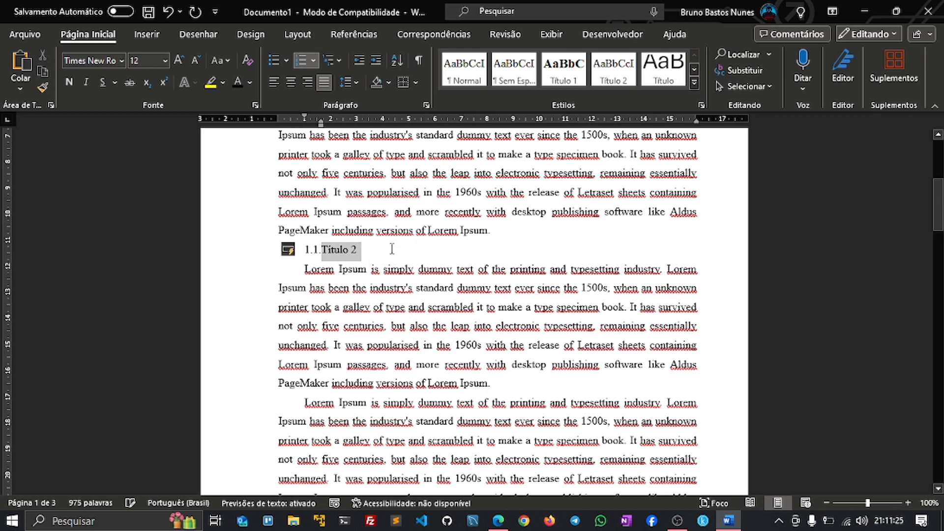
left_click(623, 80)
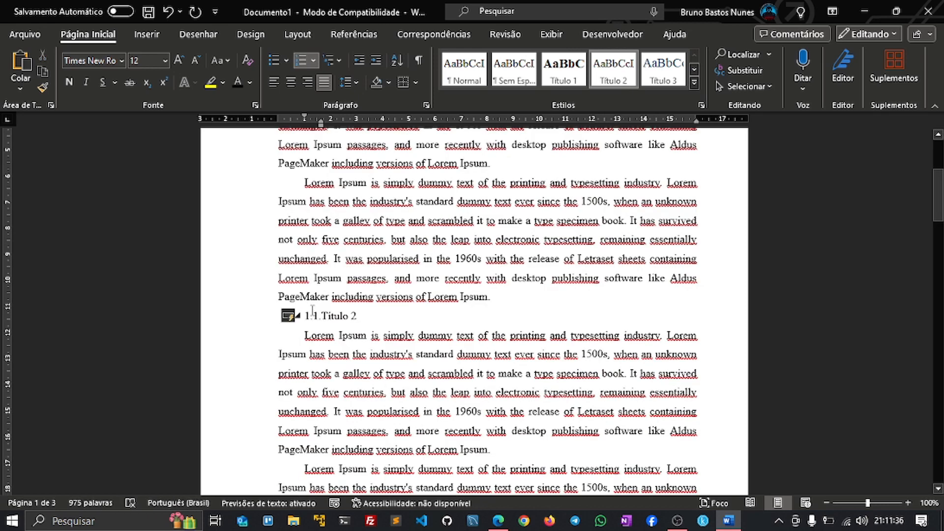
Try direct bold formatting on the 1.1 subheading and turn it off again
left_click(349, 316)
left_click(375, 317)
left_click_drag(365, 315, 315, 316)
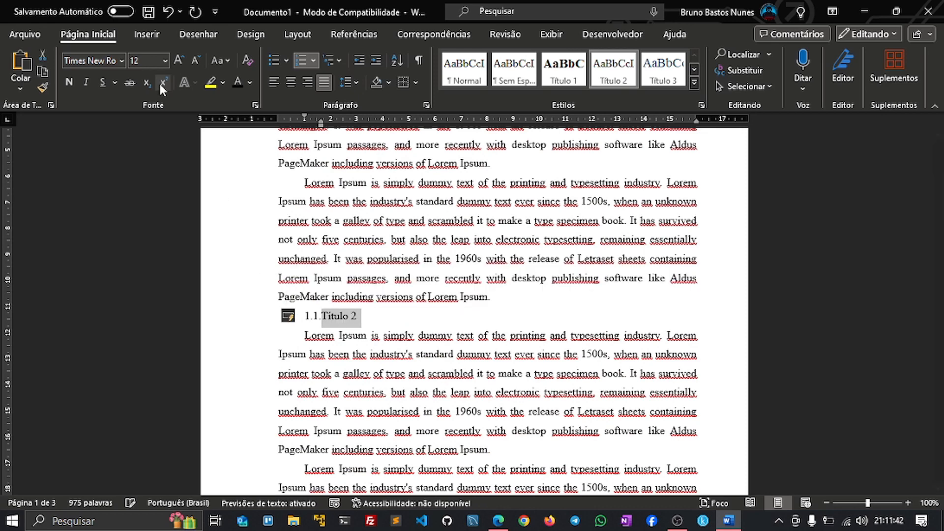
left_click(70, 82)
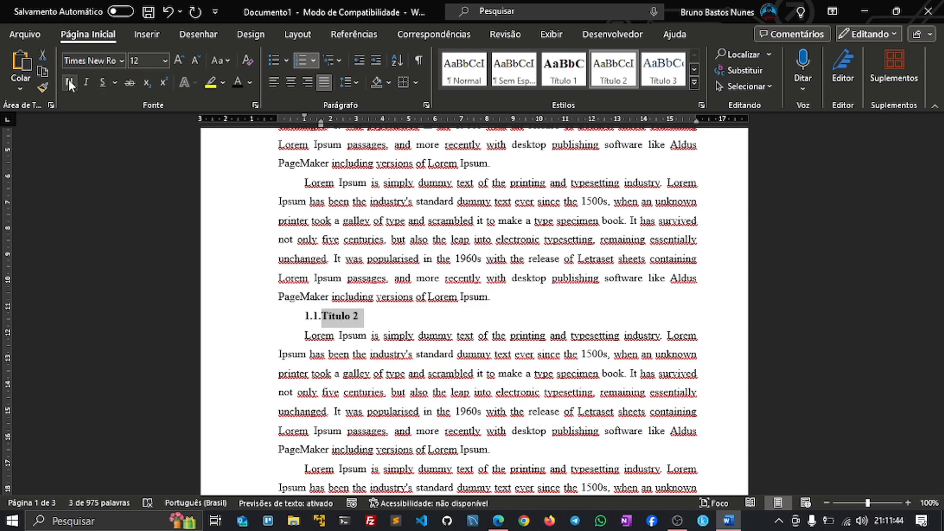
left_click(69, 79)
left_click(349, 315)
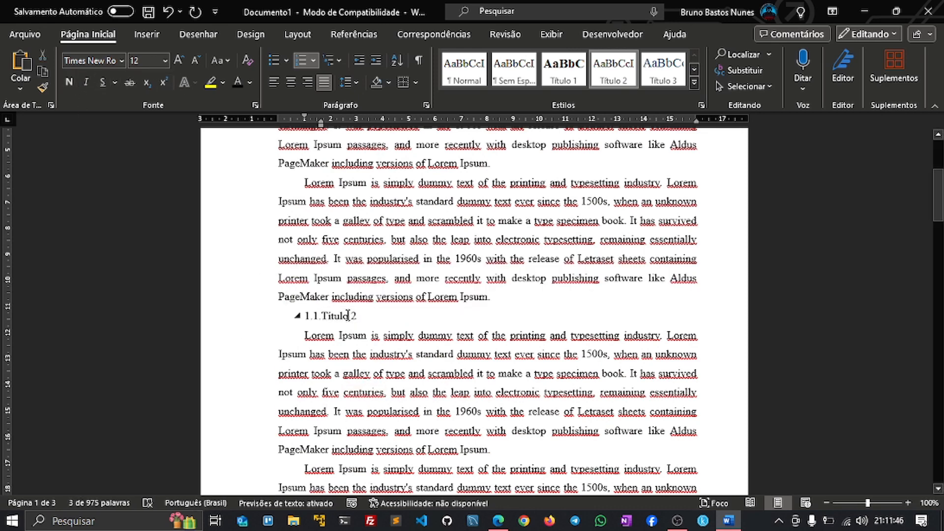
Modify the Título 2 style to use bold text, applying it to the 1.1 subheading
left_click_drag(372, 317, 287, 311)
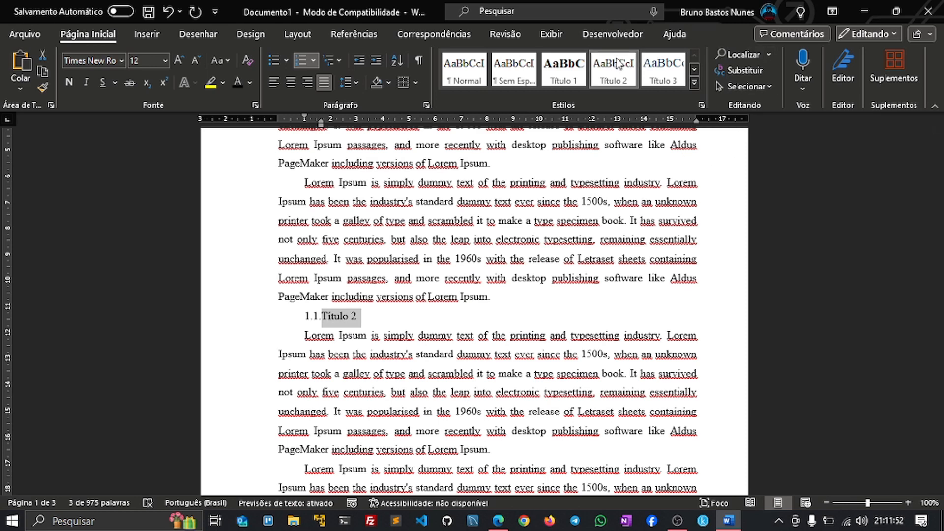
right_click(615, 73)
left_click(663, 102)
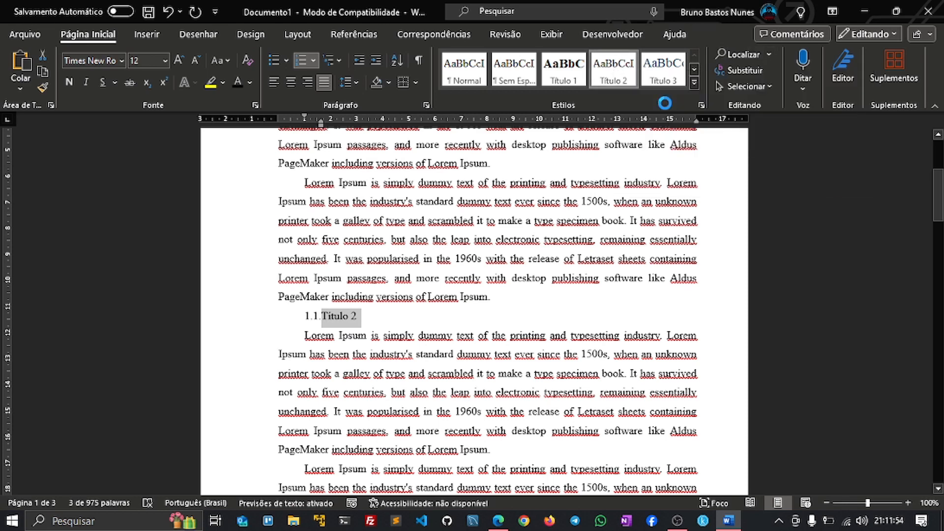
left_click(520, 219)
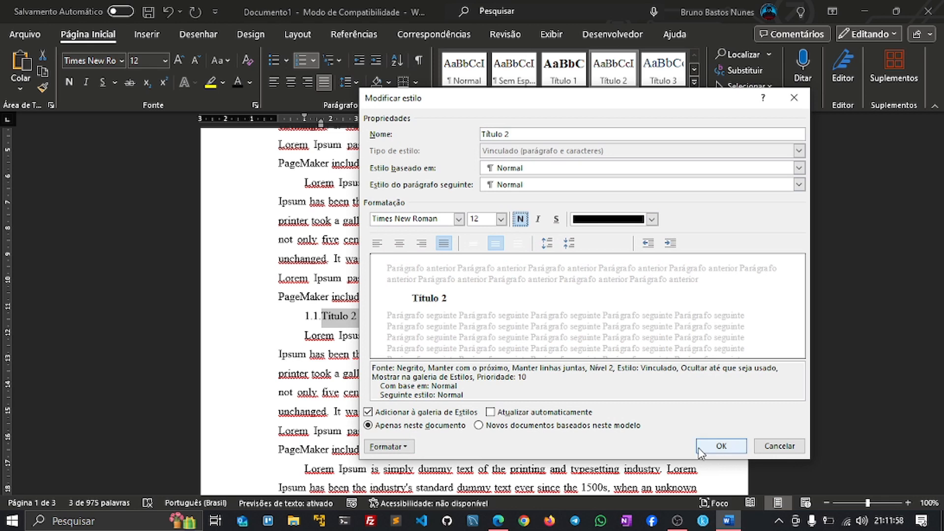
left_click(536, 413)
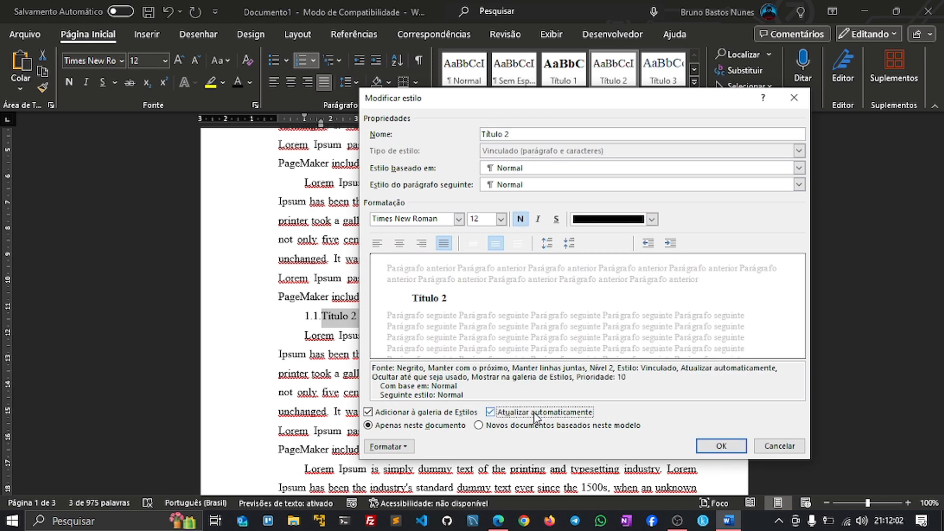
left_click(535, 415)
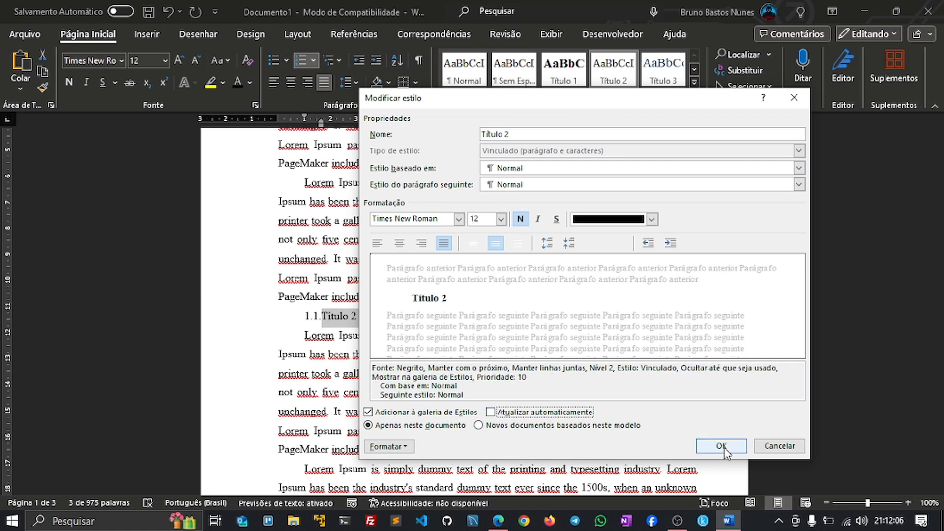
left_click(559, 412)
left_click(722, 449)
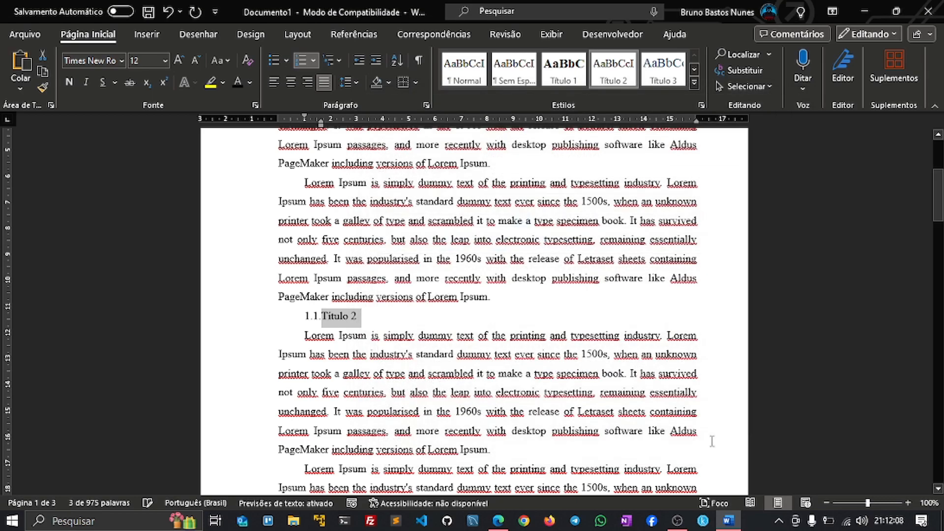
left_click(369, 322)
scroll(398, 373, "down", 10)
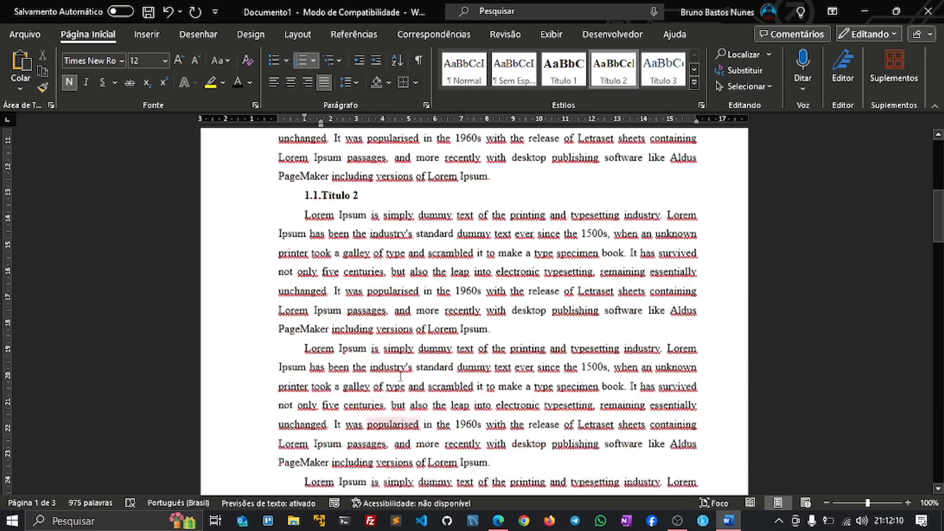
scroll(403, 377, "up", 10)
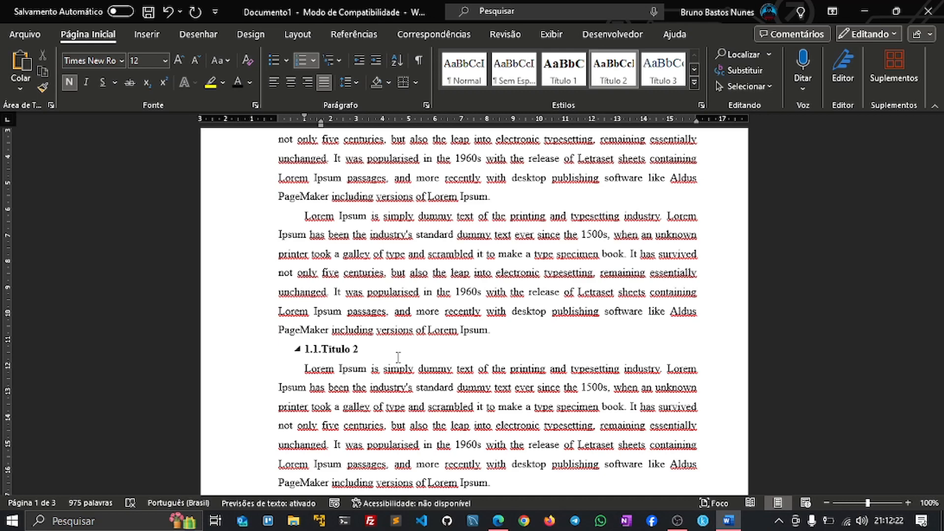
scroll(398, 357, "up", 4)
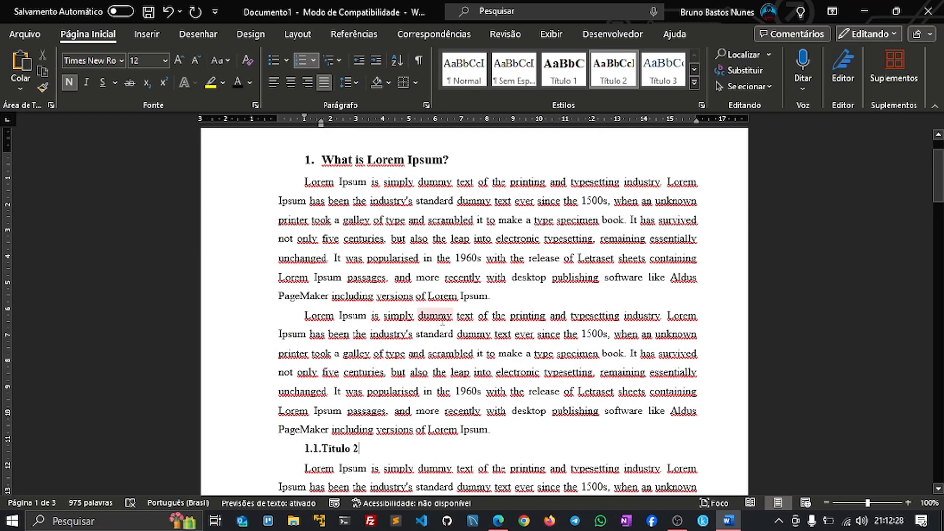
scroll(460, 235, "down", 6)
left_click(393, 288)
scroll(391, 288, "up", 5)
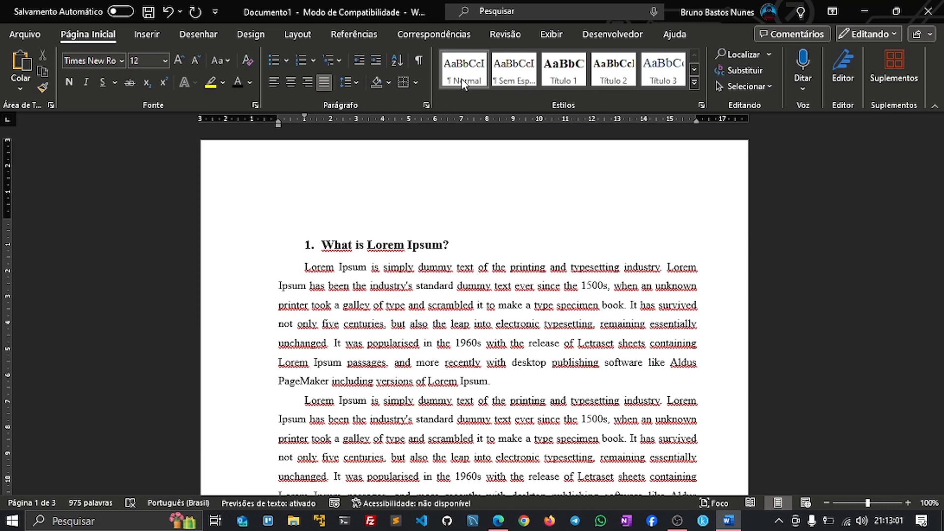
Try moving the "What is Lorem Ipsum?" heading down the page by inserting a run of empty paragraphs above it
key("Return")
key("Return")
key("Return")
key("Return")
key("Return")
key("Return")
key("Return")
key("Return")
key("Return")
key("Return")
key("Return")
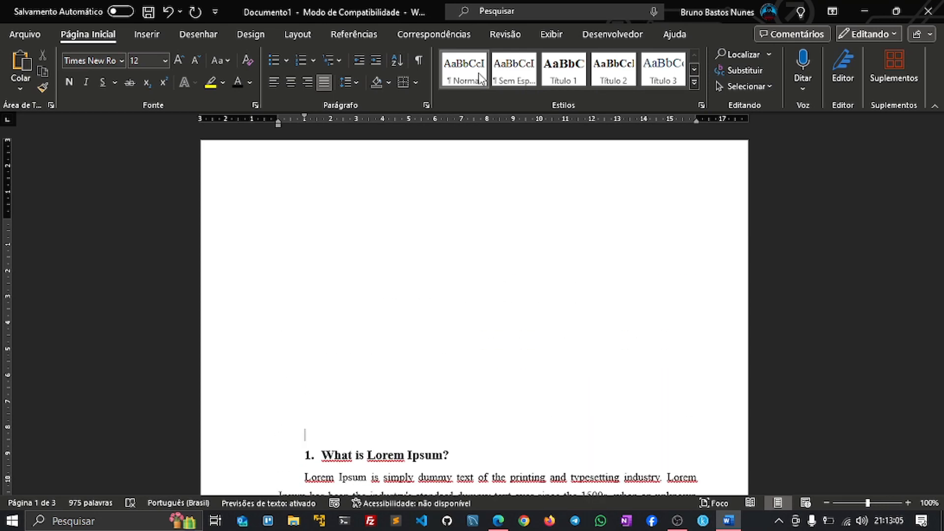
scroll(592, 255, "down", 7)
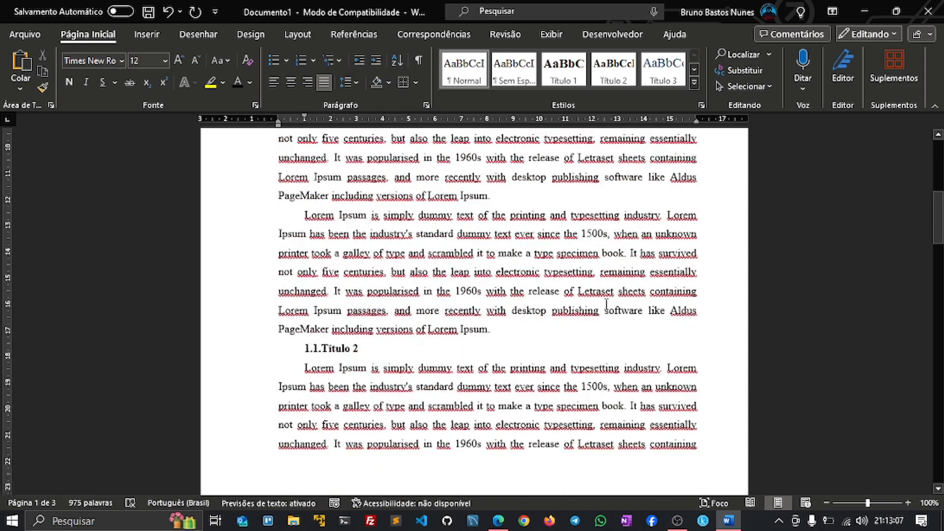
scroll(606, 304, "up", 8)
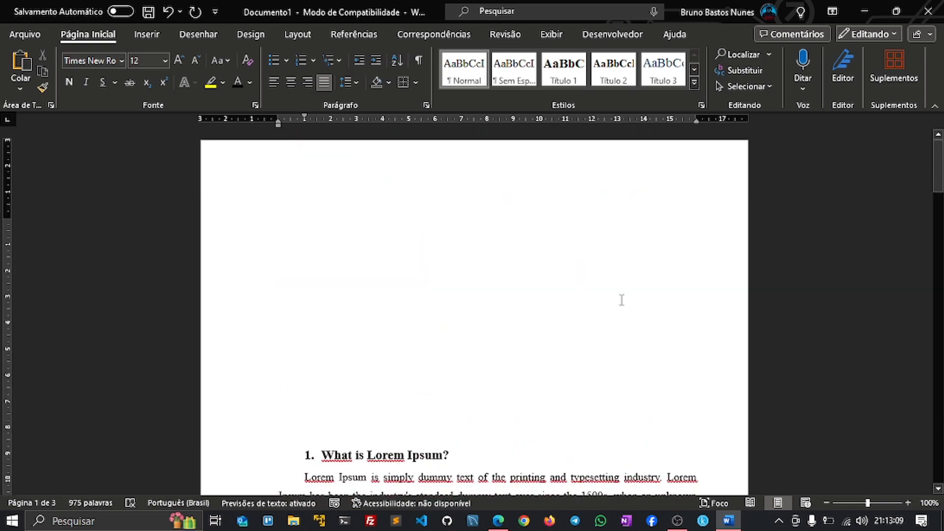
Delete all the empty paragraphs above the "What is Lorem Ipsum?" heading
key("BackSpace")
key("BackSpace")
key("BackSpace")
key("BackSpace")
key("BackSpace")
key("BackSpace")
key("BackSpace")
key("BackSpace")
key("BackSpace")
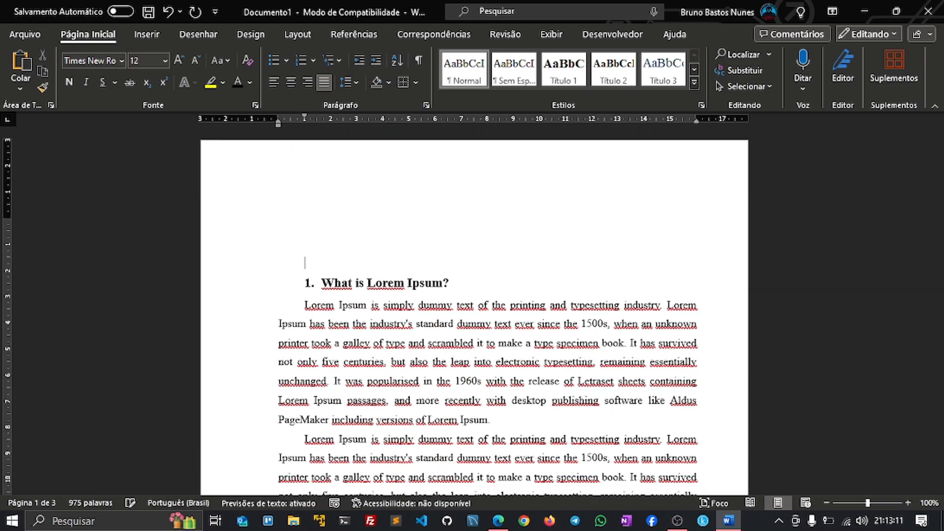
key("BackSpace")
key("BackSpace")
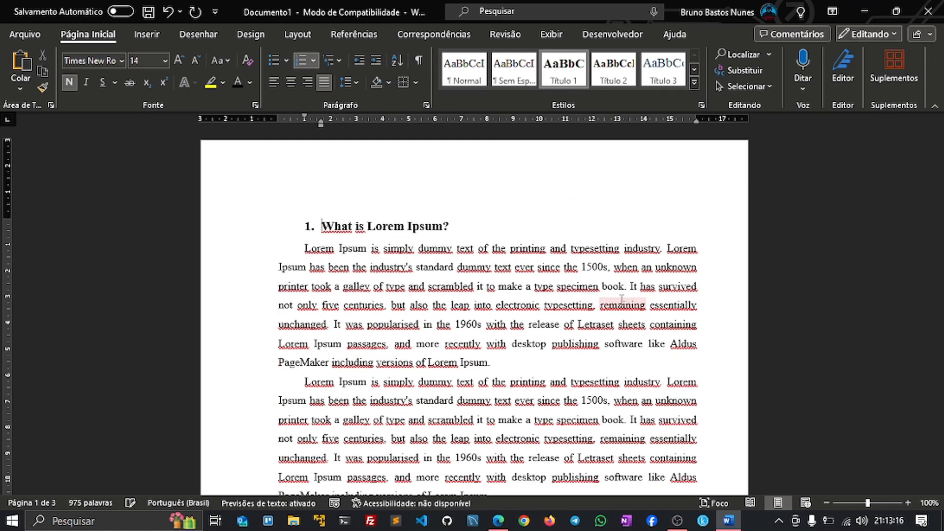
Insert one empty paragraph above the "What is Lorem Ipsum?" heading and place the cursor in it
key("Return")
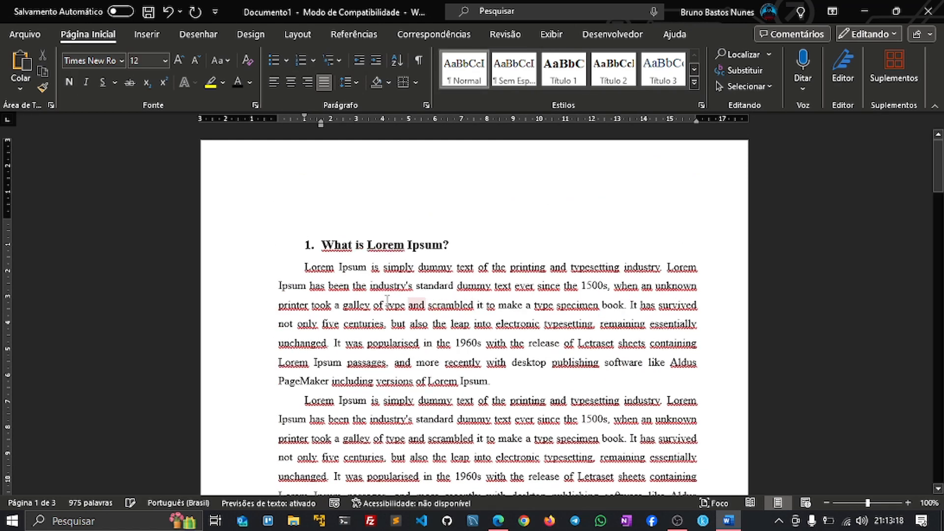
scroll(334, 226, "down", 1)
double_click(335, 226)
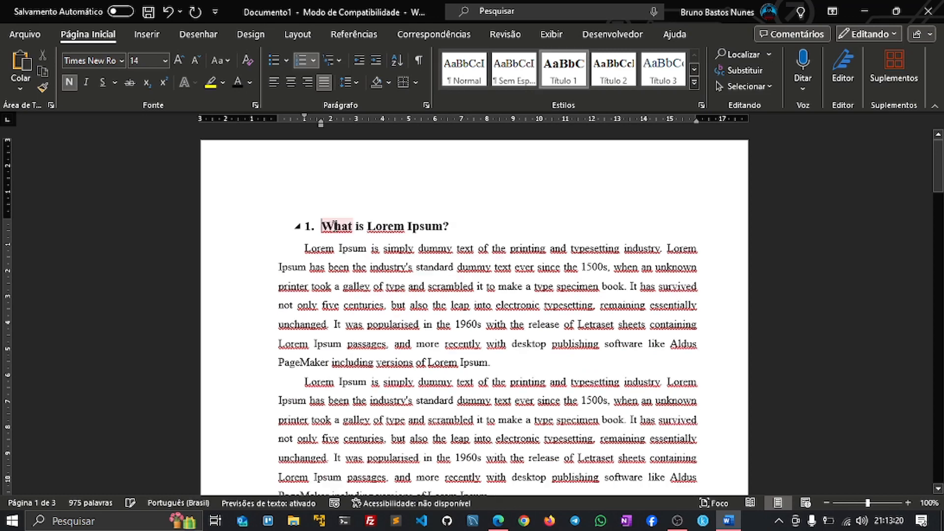
key("Return")
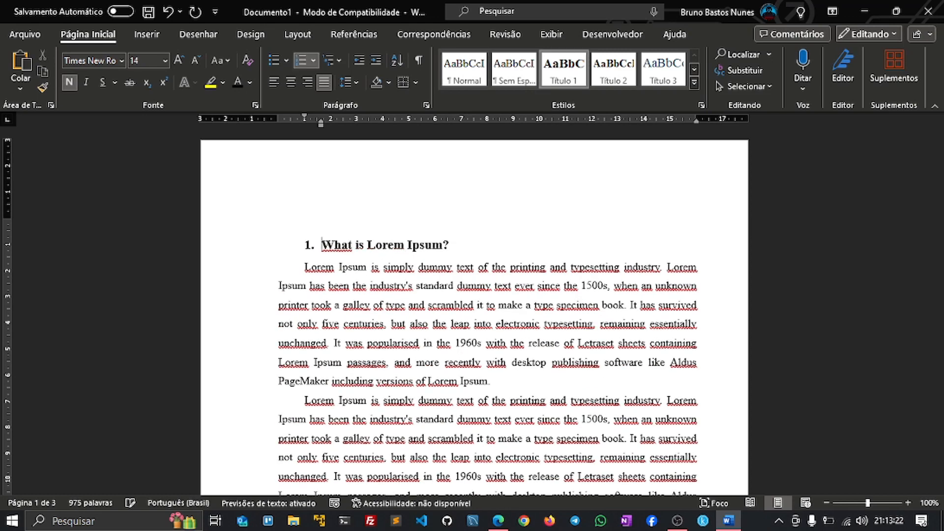
key("Up")
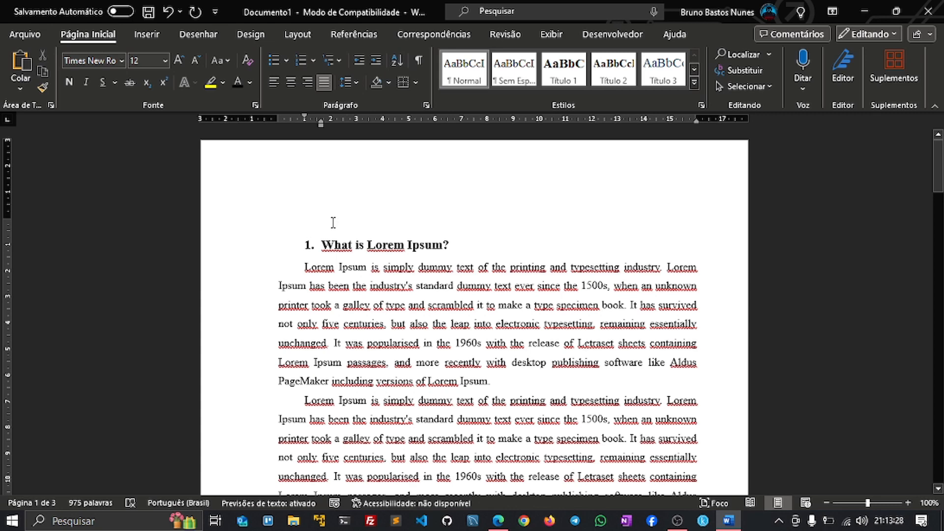
Insert a page break (Página) in the empty paragraph above the first heading
left_click(306, 32)
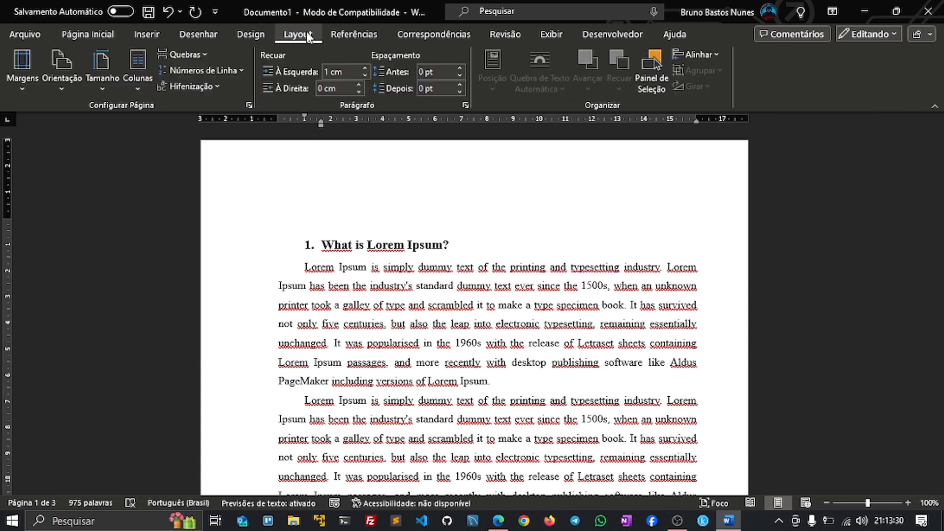
left_click(196, 53)
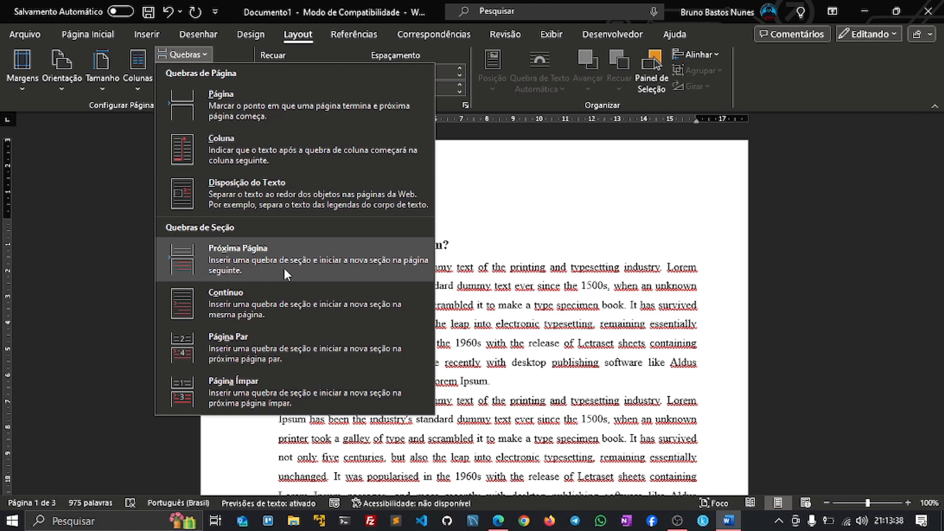
left_click(294, 105)
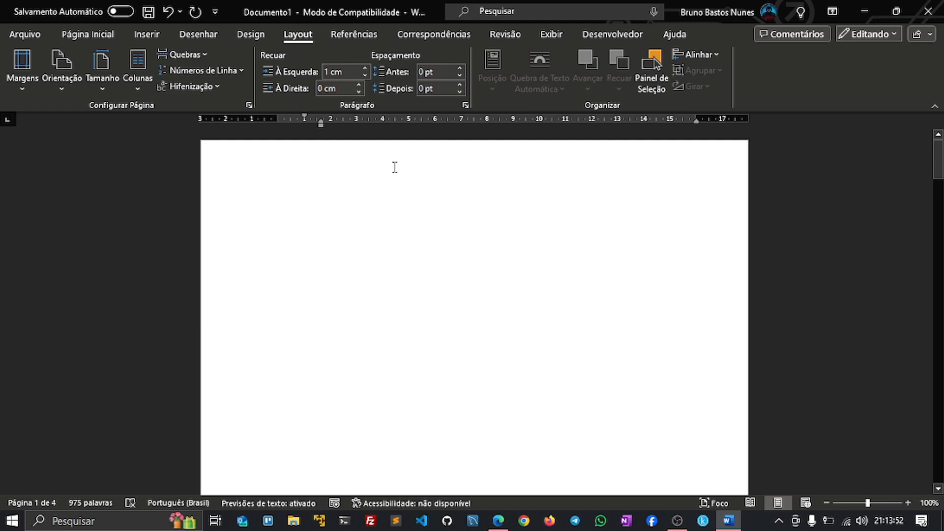
Show the formatting marks and delete the leftover empty paragraph above the heading on page 2
left_click(79, 34)
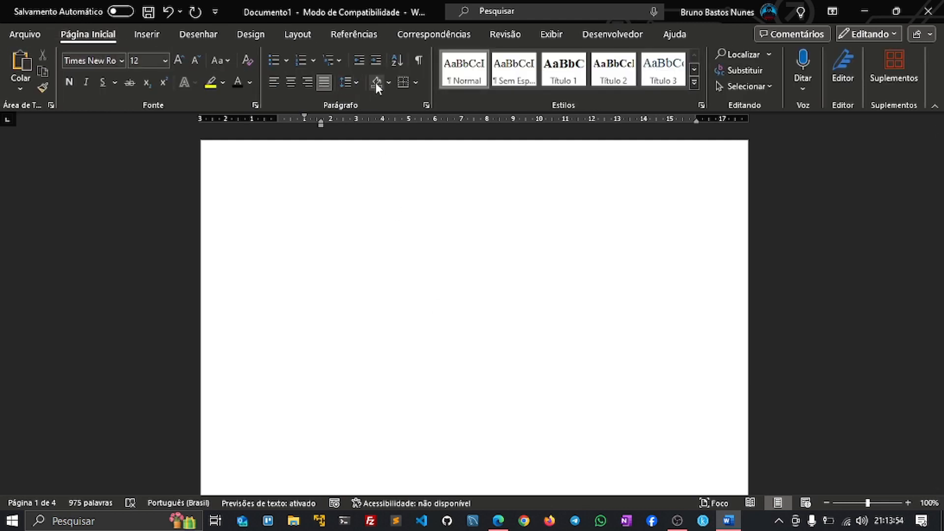
left_click(419, 60)
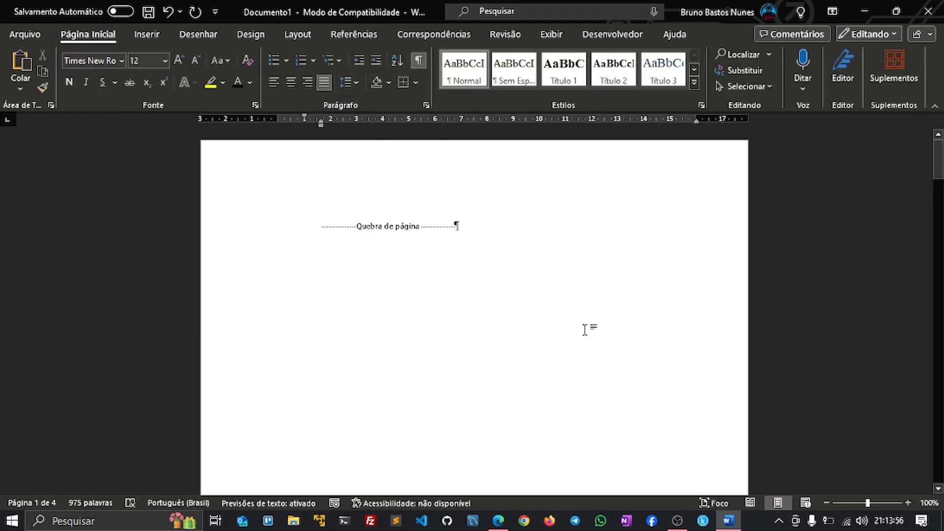
scroll(588, 329, "down", 10)
scroll(591, 330, "down", 4)
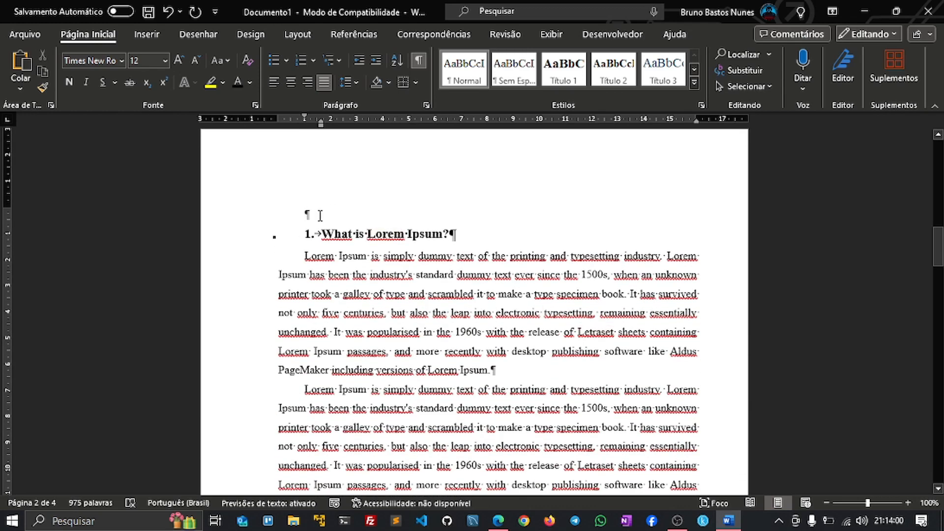
key("Delete")
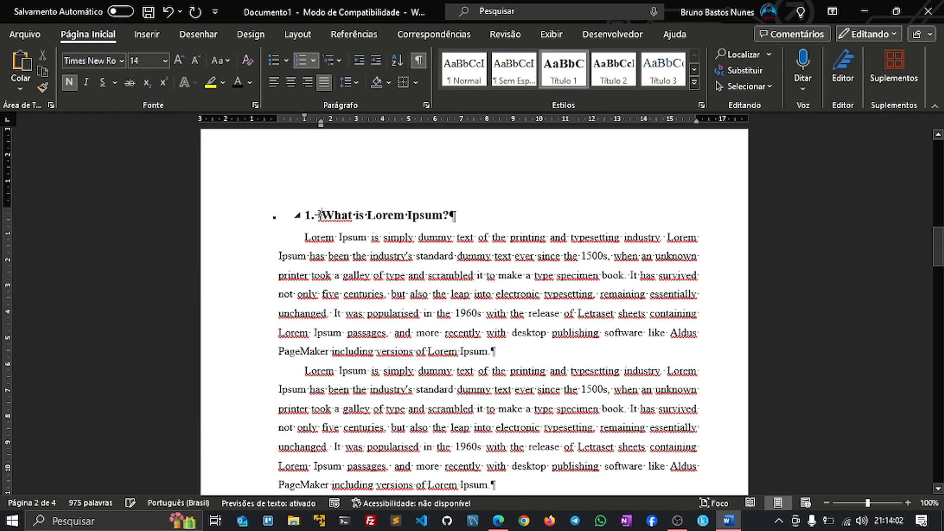
Place the cursor on the page 1 break line, display multiple pages and zoom to 65%
scroll(394, 307, "up", 6)
scroll(393, 308, "up", 3)
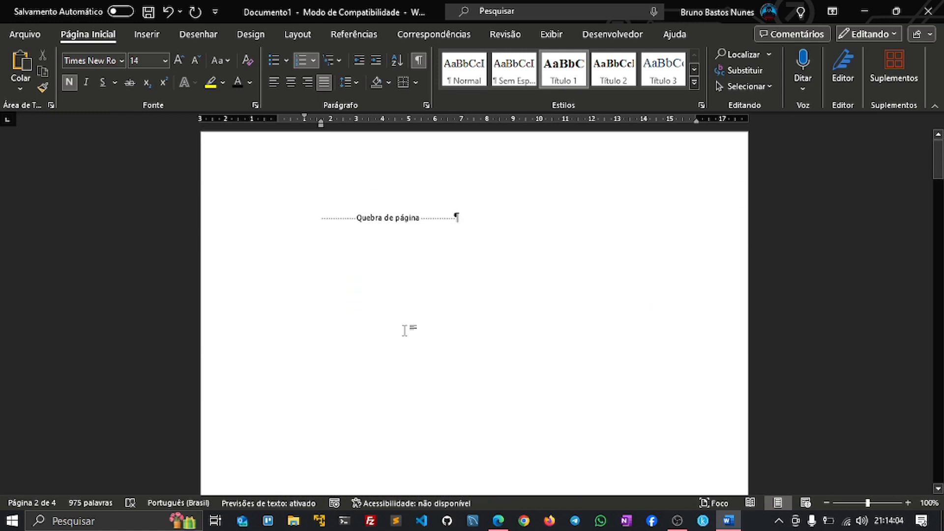
left_click(325, 224)
key("End")
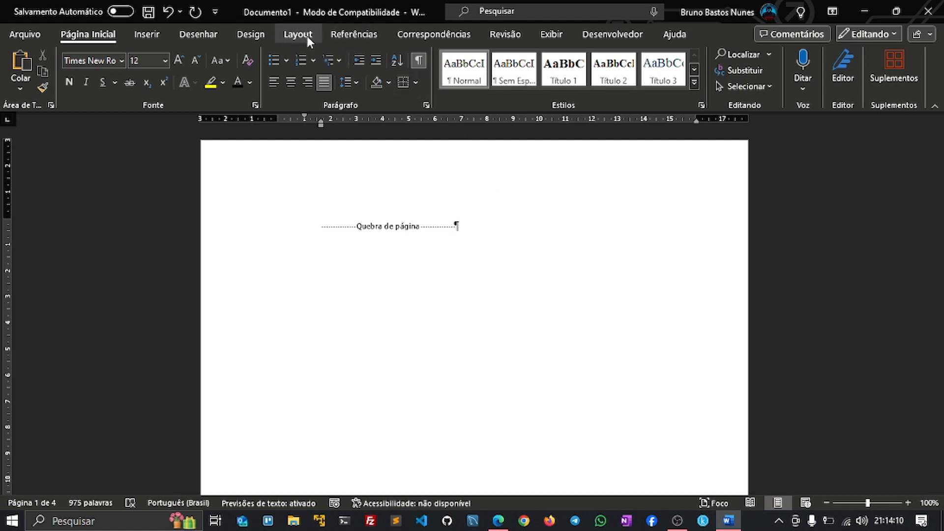
left_click(553, 34)
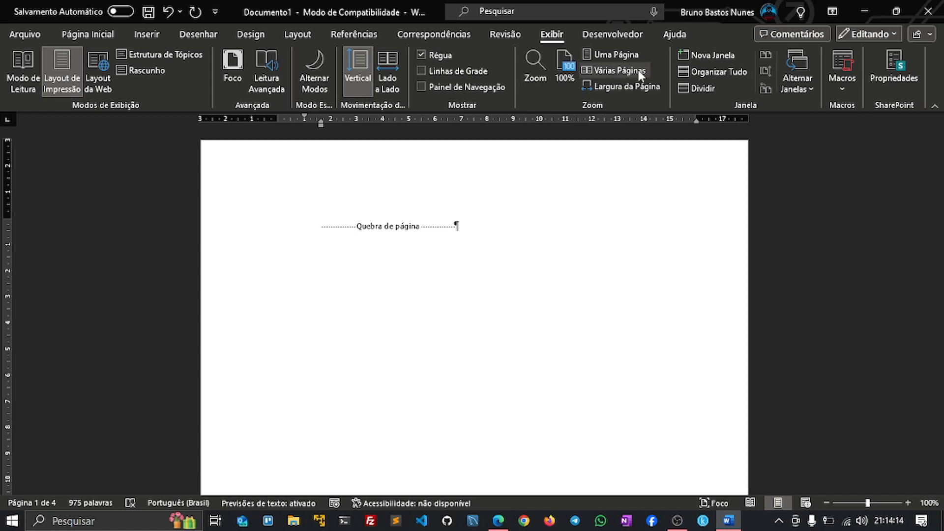
left_click(638, 70)
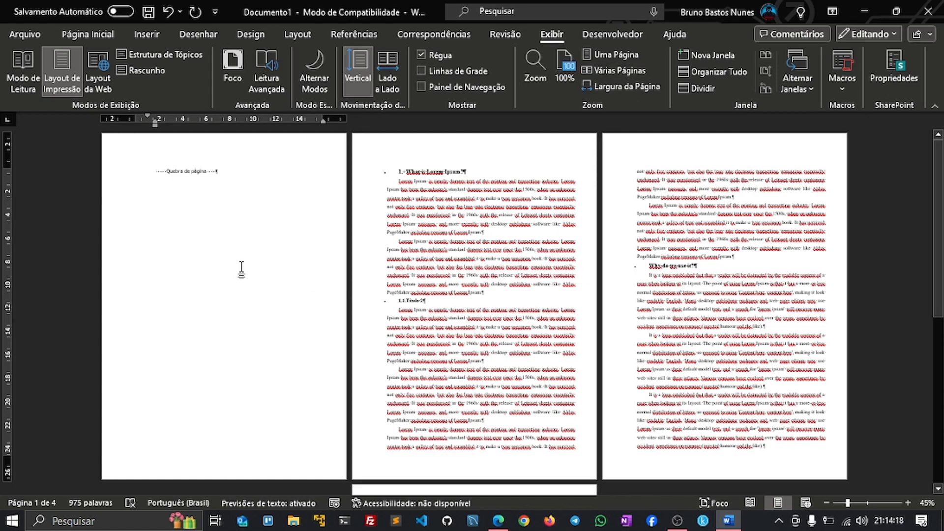
scroll(242, 267, "up", 2)
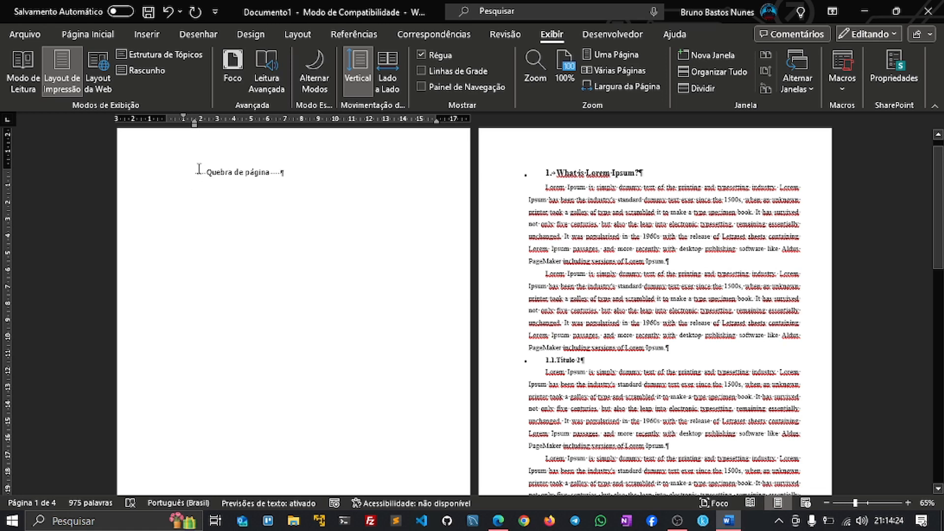
Hide the formatting marks, show them again and place the cursor before the page break on page 1
left_click(88, 30)
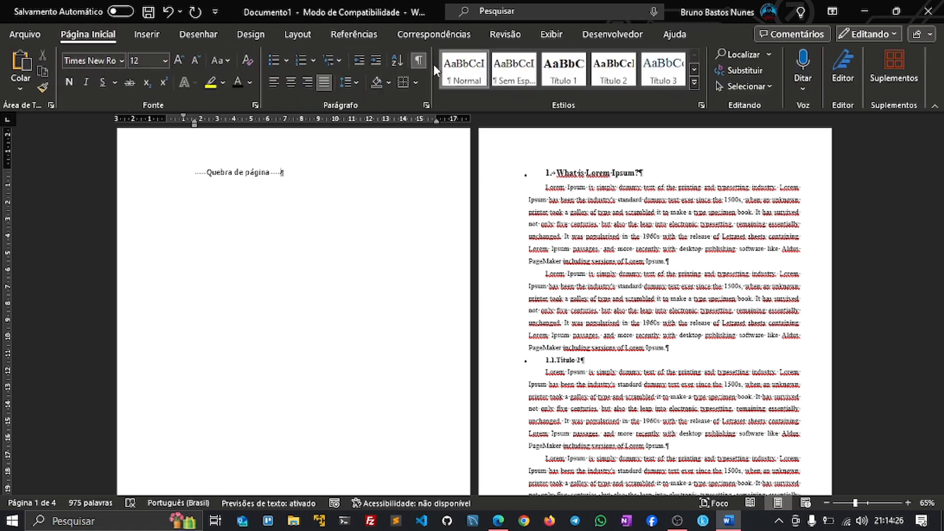
left_click(419, 61)
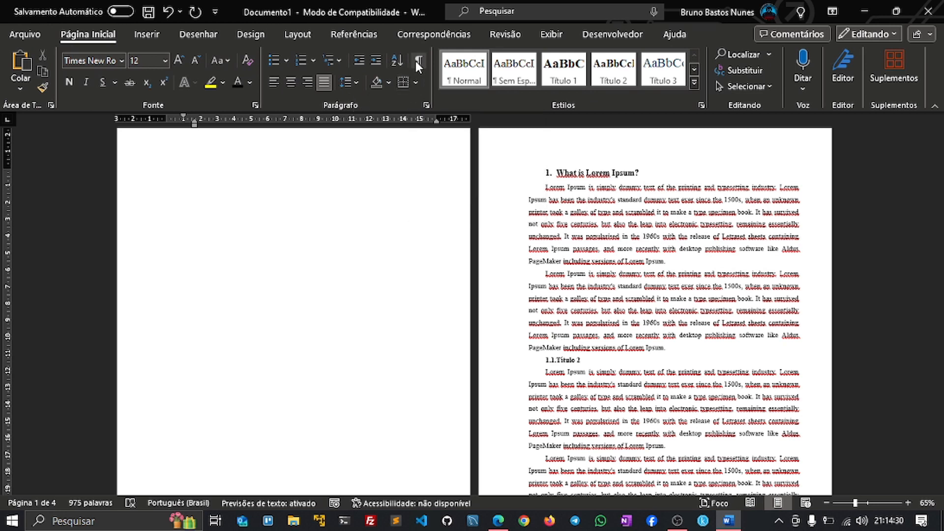
left_click(419, 60)
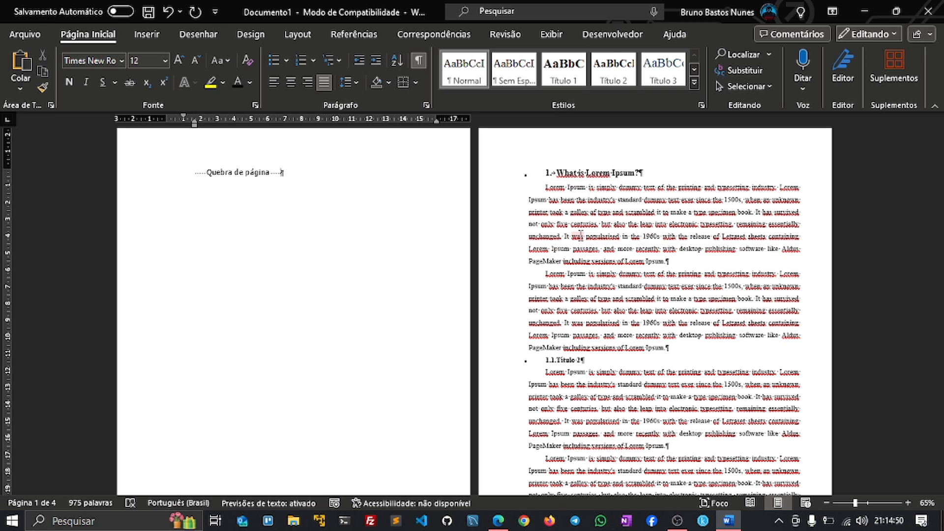
left_click(192, 175)
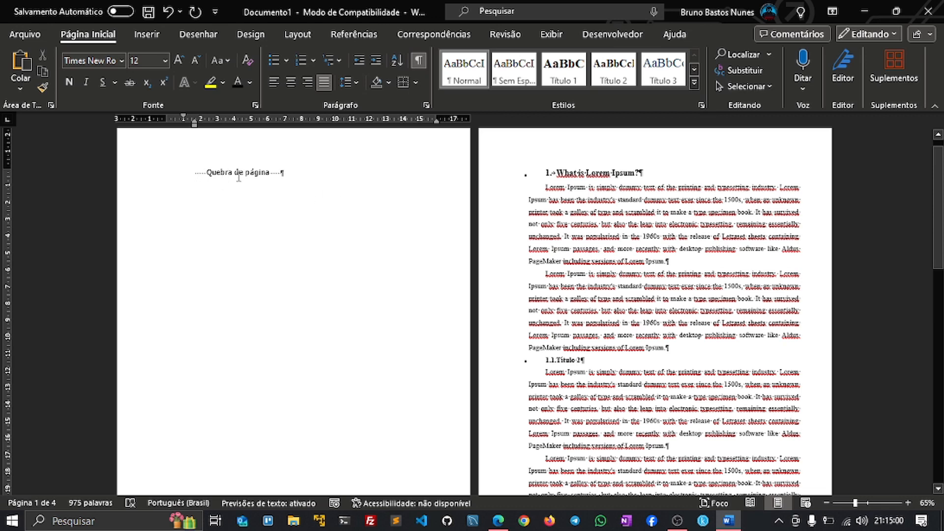
Insert ten empty paragraphs after the page break so they push the first heading down on page 2
left_click(286, 167)
key("Return")
key("Return")
key("Return")
key("Return")
key("Return")
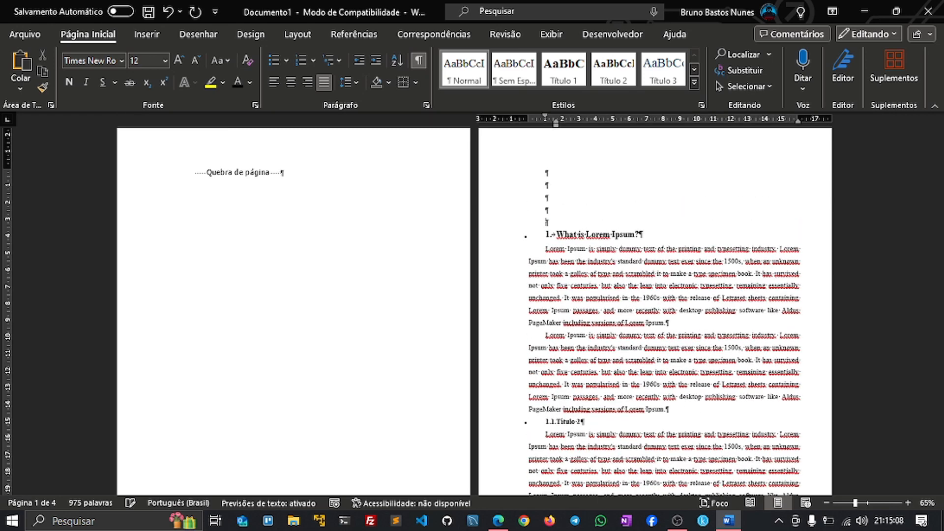
key("Return")
key("Return")
key("Return")
key("Return")
key("Return")
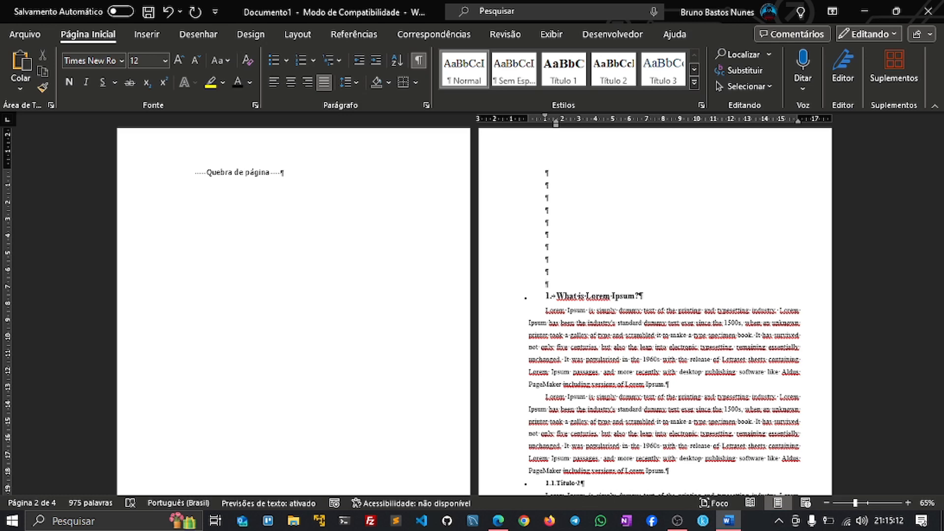
Delete the empty paragraphs above the first heading on page 2
key("BackSpace")
key("BackSpace")
key("BackSpace")
key("BackSpace")
key("BackSpace")
key("BackSpace")
key("BackSpace")
key("BackSpace")
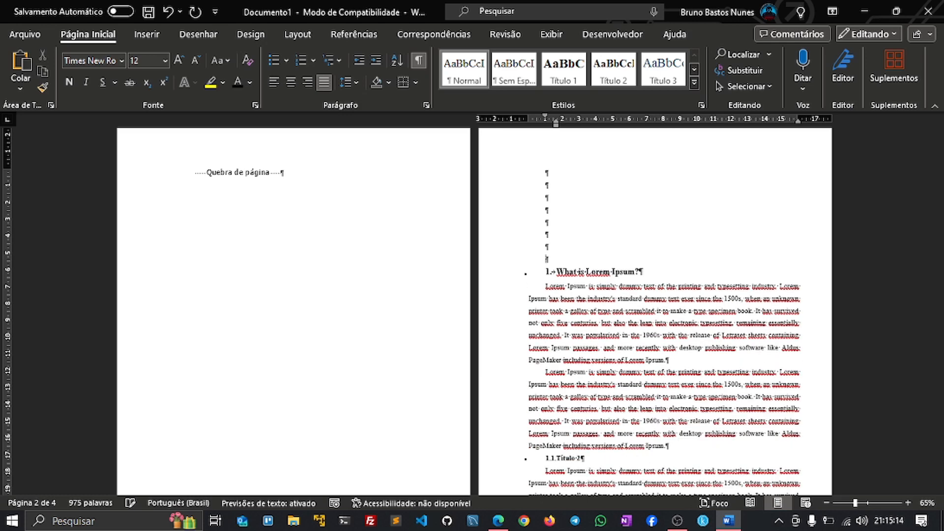
key("BackSpace")
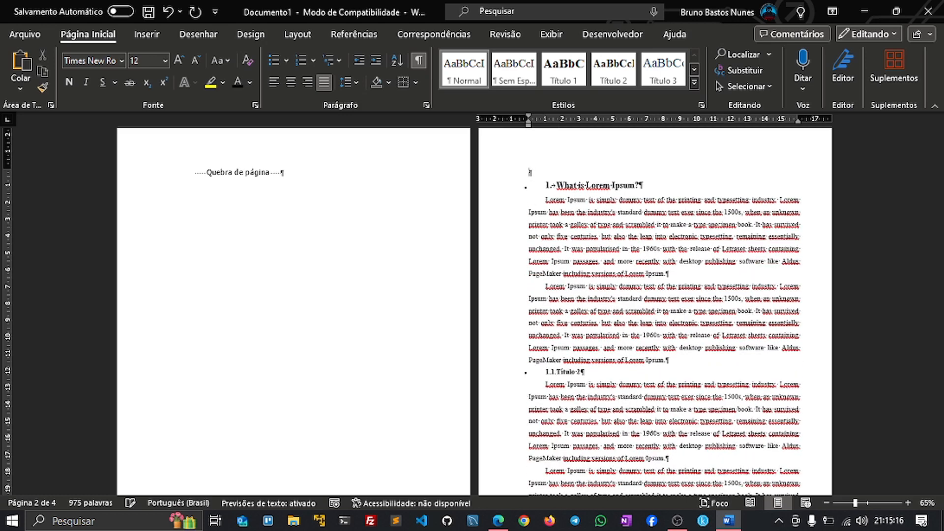
key("Delete")
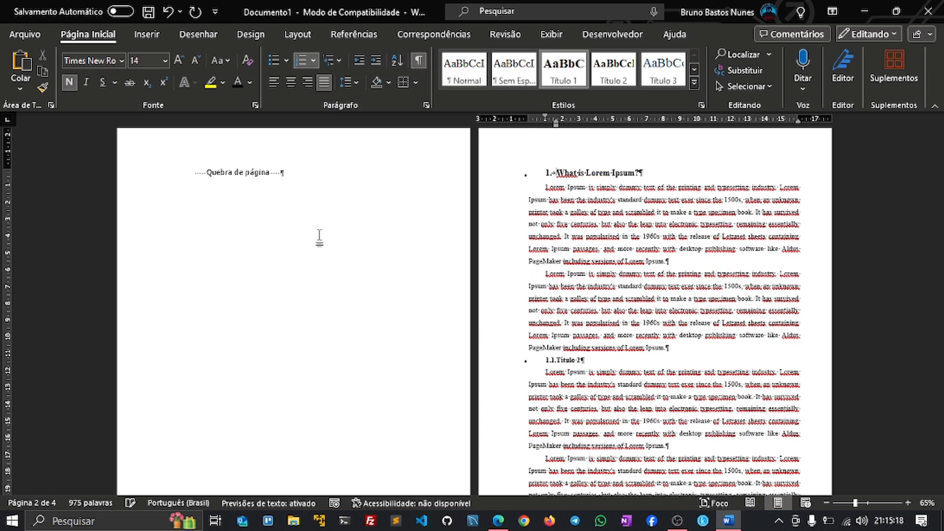
Add a line above the page break on page 1 and enter the title SUMÁRIO
left_click(285, 172)
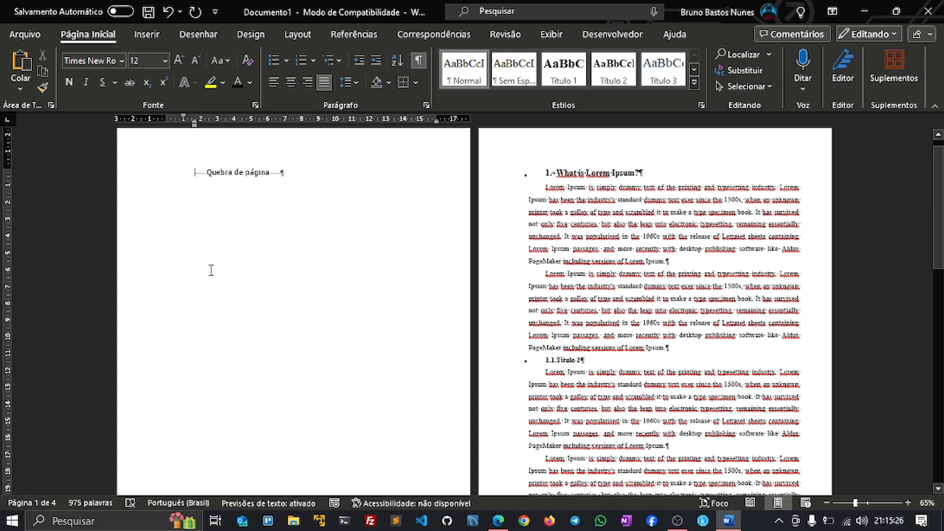
left_click(181, 172)
key("Return")
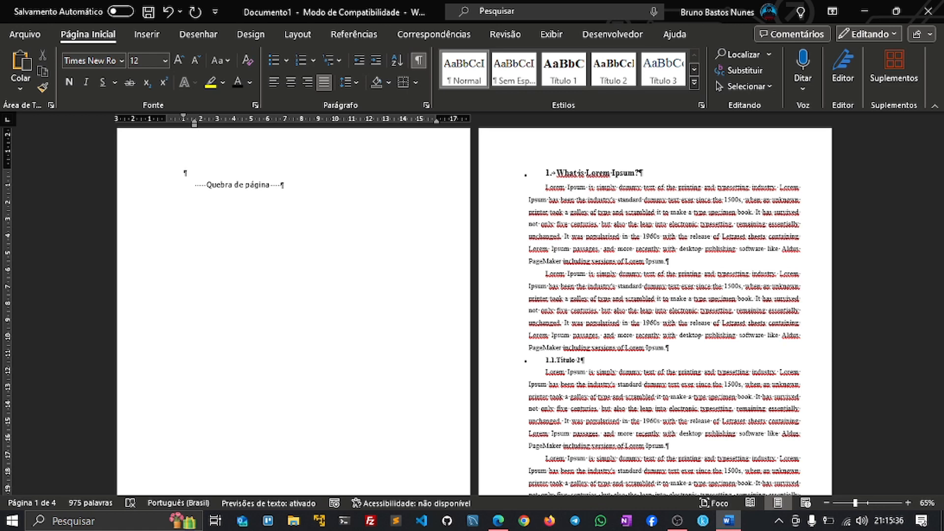
type("SUMÁRIO")
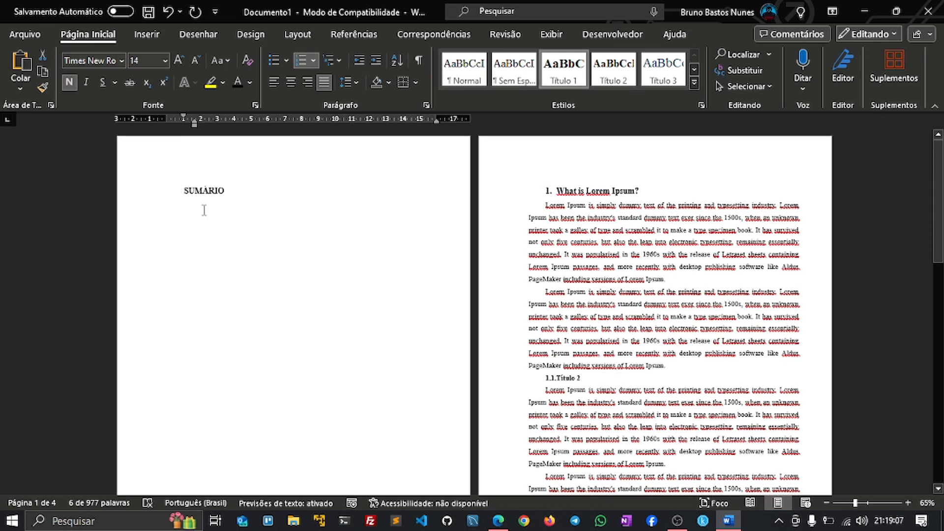
Insert the Sumário Automático 1 table of contents on the line below the SUMÁRIO title
left_click(204, 210)
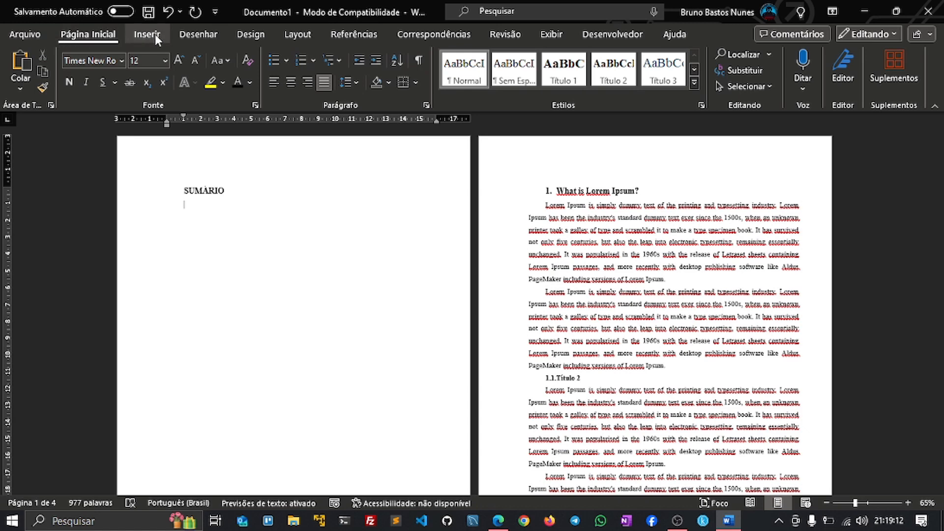
left_click(356, 35)
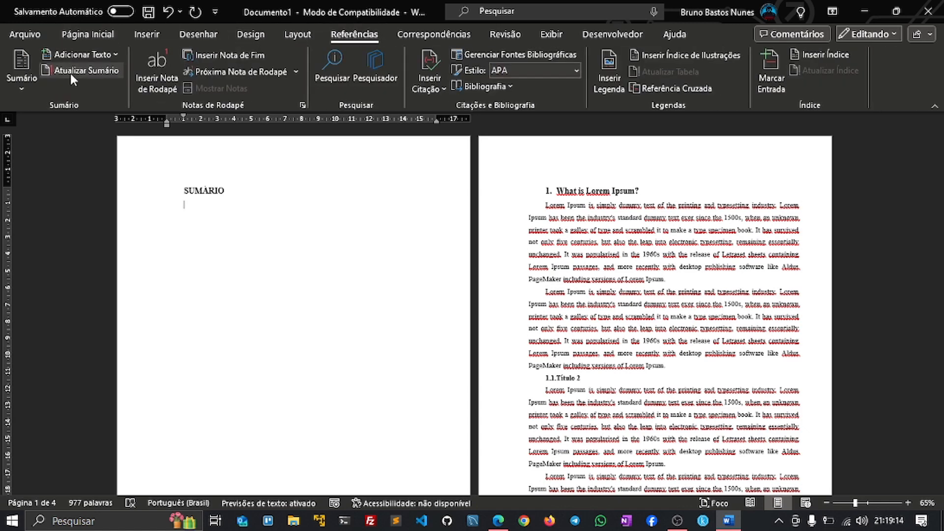
left_click(21, 69)
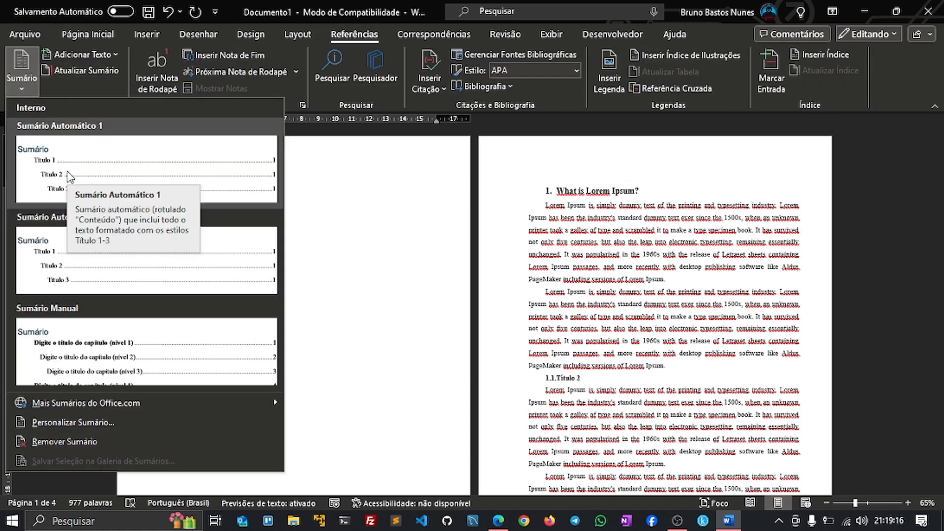
left_click(69, 176)
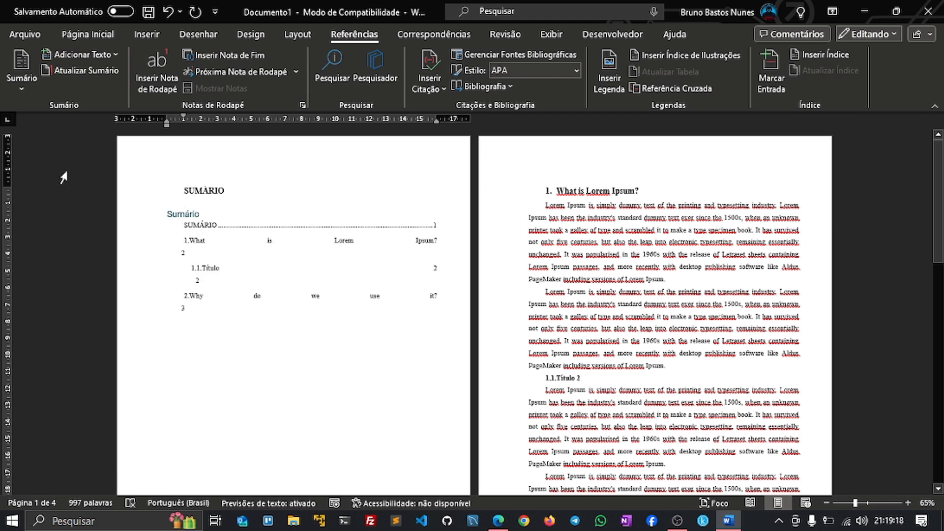
Update the table of contents with the option to refresh the entire index (Atualizar o índice inteiro)
left_click(217, 312)
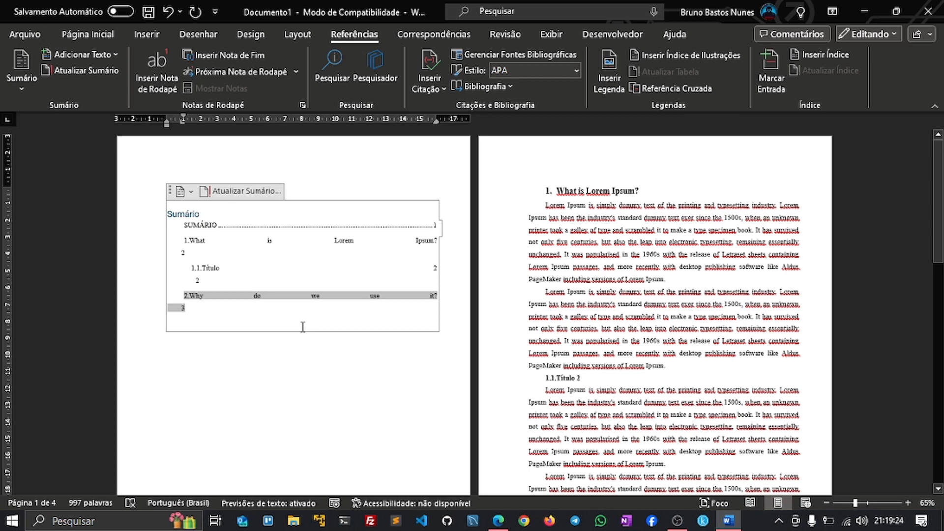
scroll(305, 295, "down", 2)
scroll(311, 164, "up", 2)
left_click(73, 72)
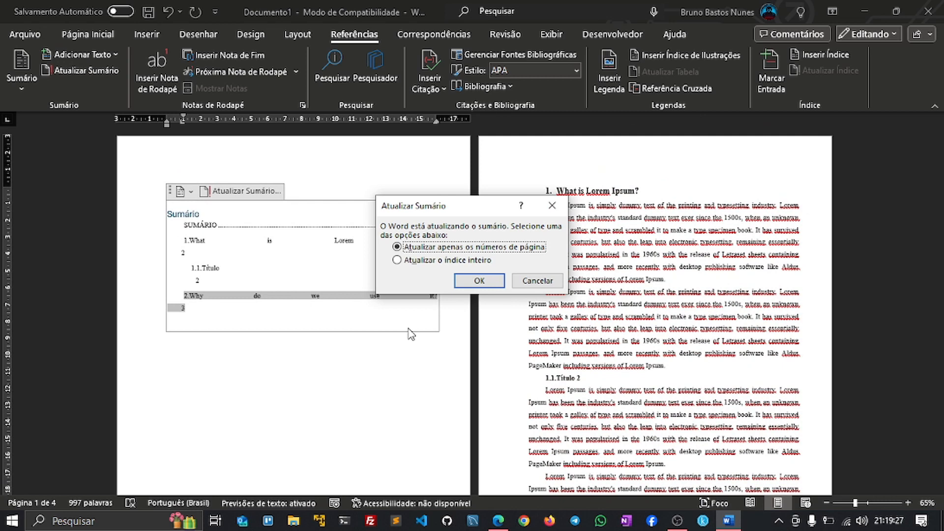
left_click(452, 261)
left_click(479, 281)
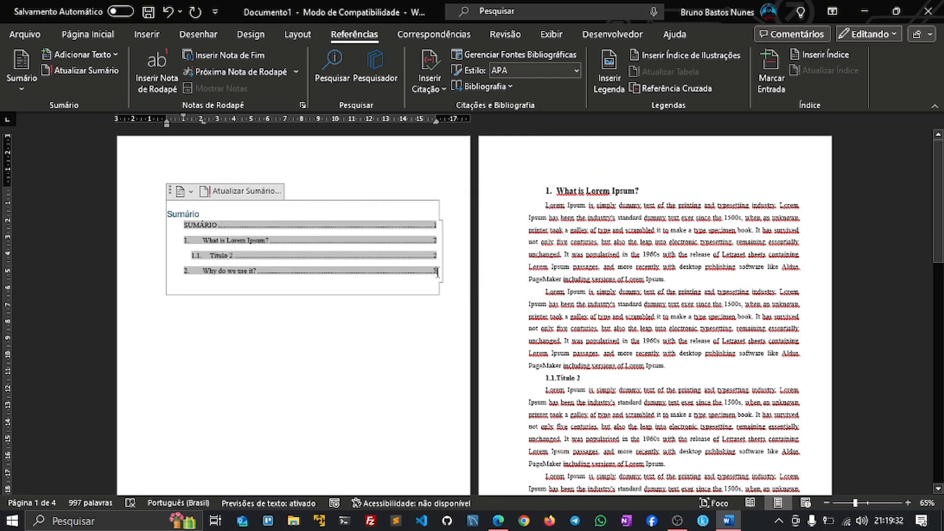
Examine the entries, numbering and page numbers of the updated table of contents at 100% zoom
scroll(276, 277, "down", 2)
scroll(272, 280, "up", 2)
left_click(406, 288)
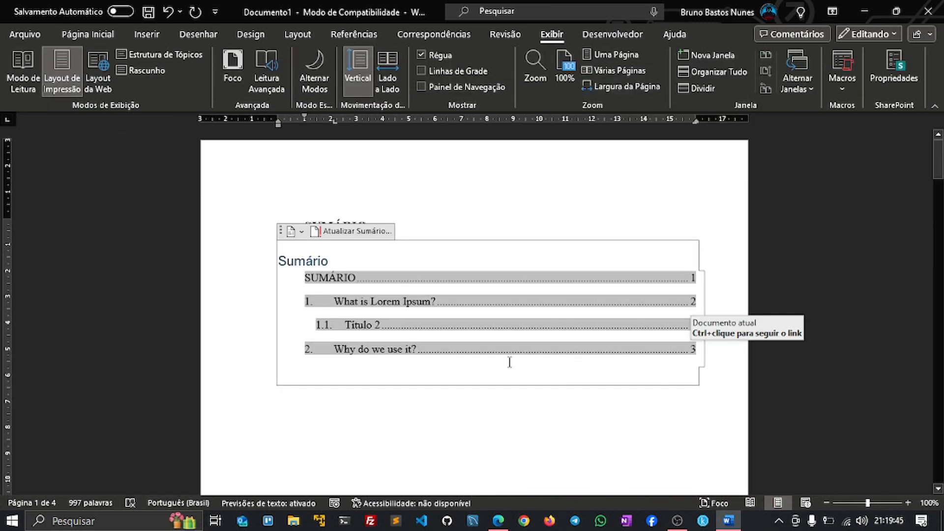
scroll(499, 365, "down", 3)
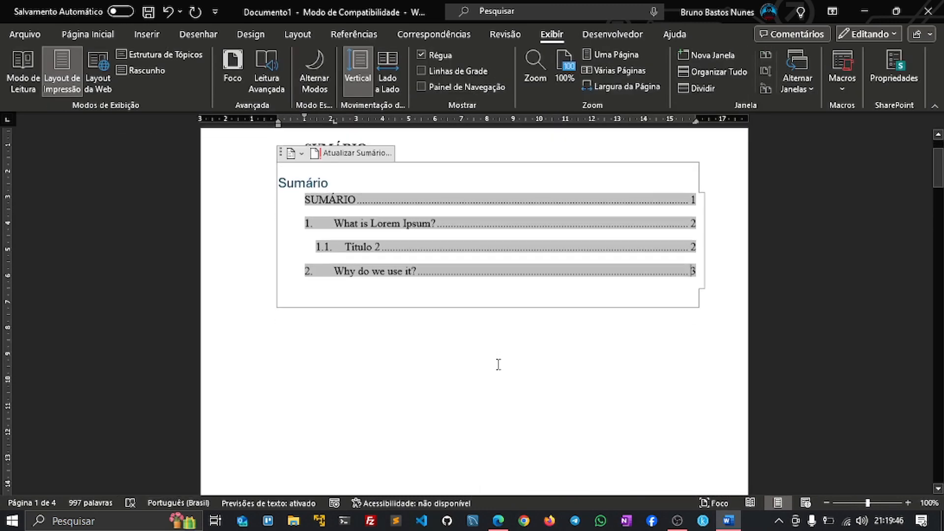
scroll(499, 365, "up", 2)
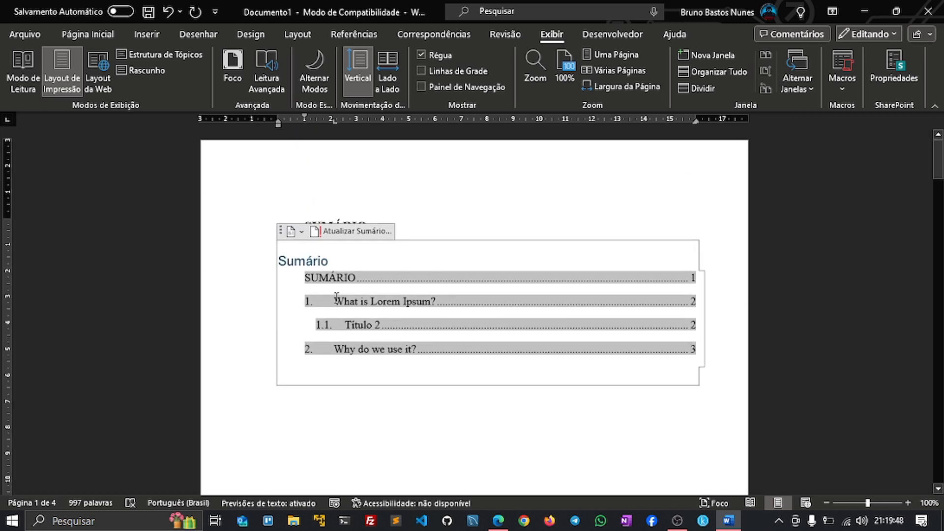
left_click(335, 326)
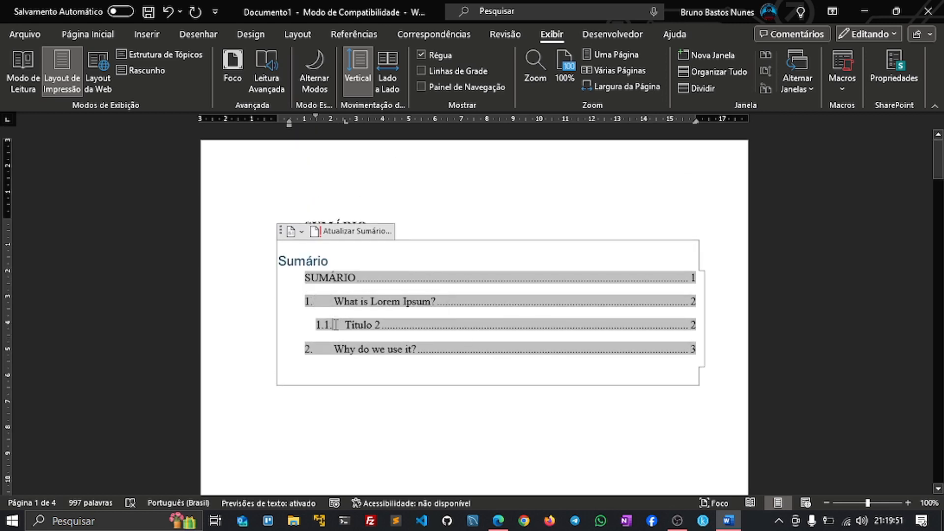
left_click(335, 350)
Try the Título 1 style on the "What is Lorem Ipsum?" entry of the table of contents, and undo it
left_click_drag(305, 301, 407, 298)
left_click_drag(471, 295, 541, 295)
left_click(69, 25)
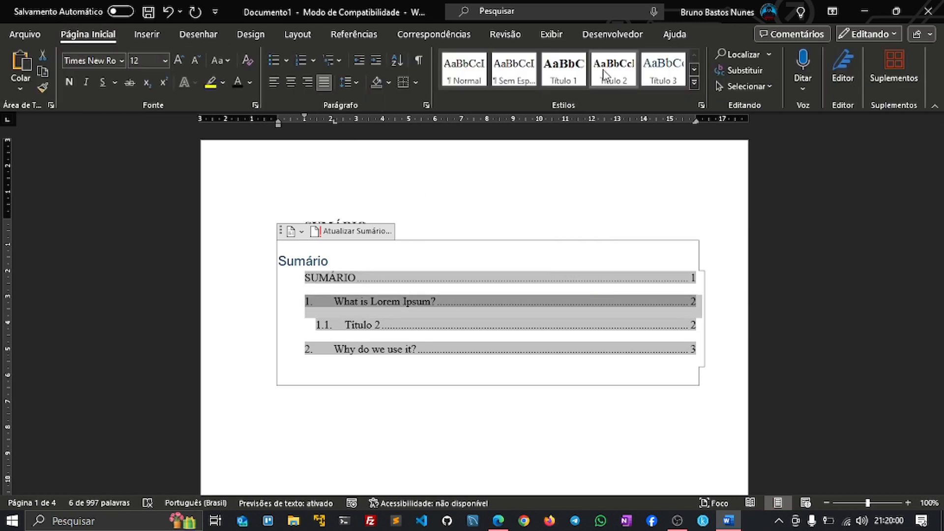
left_click(570, 75)
key("ctrl+z")
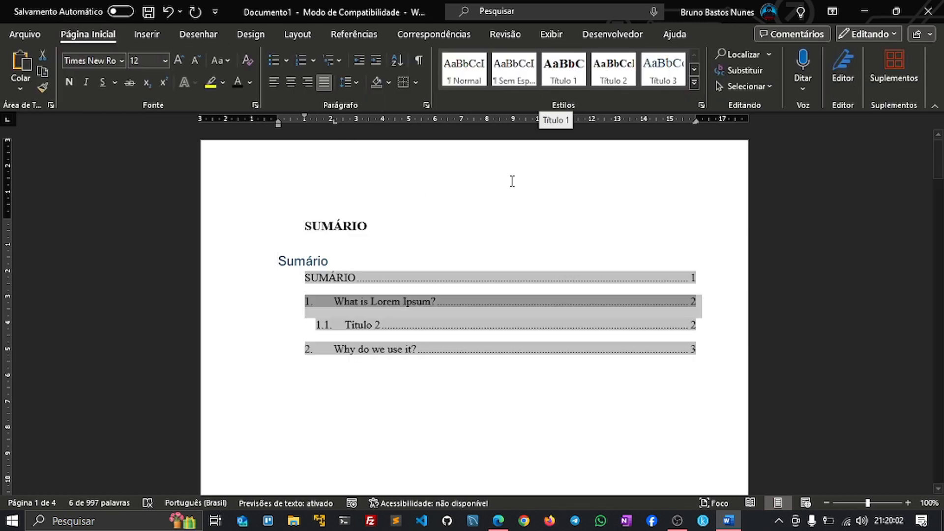
left_click(322, 305)
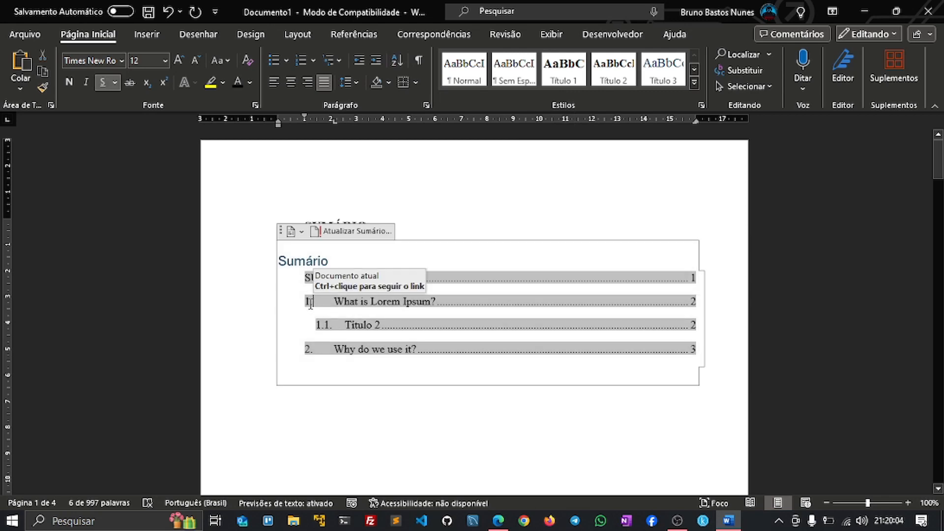
left_click_drag(306, 302, 398, 299)
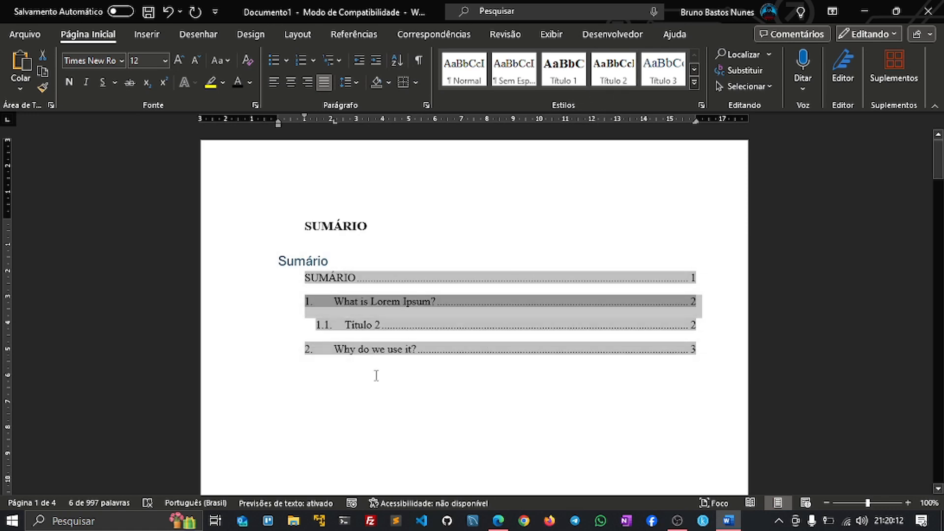
left_click(345, 325)
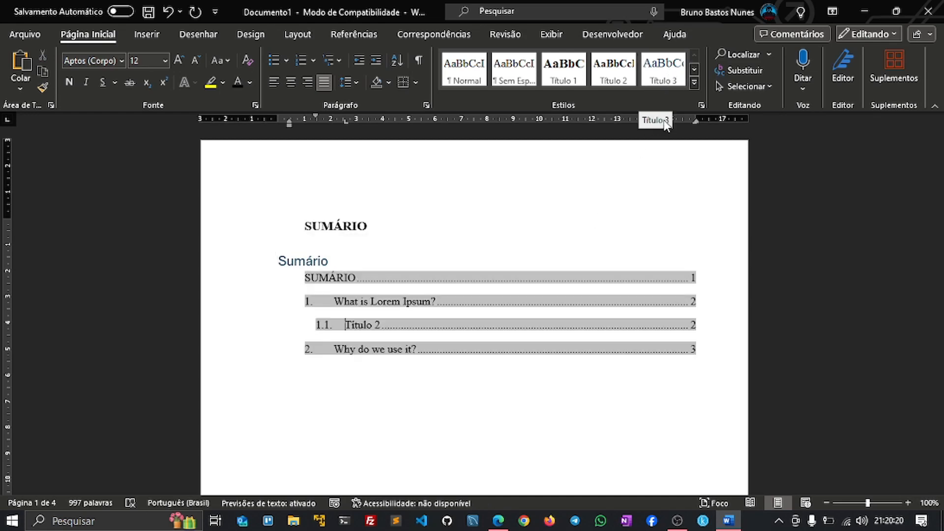
left_click(370, 250)
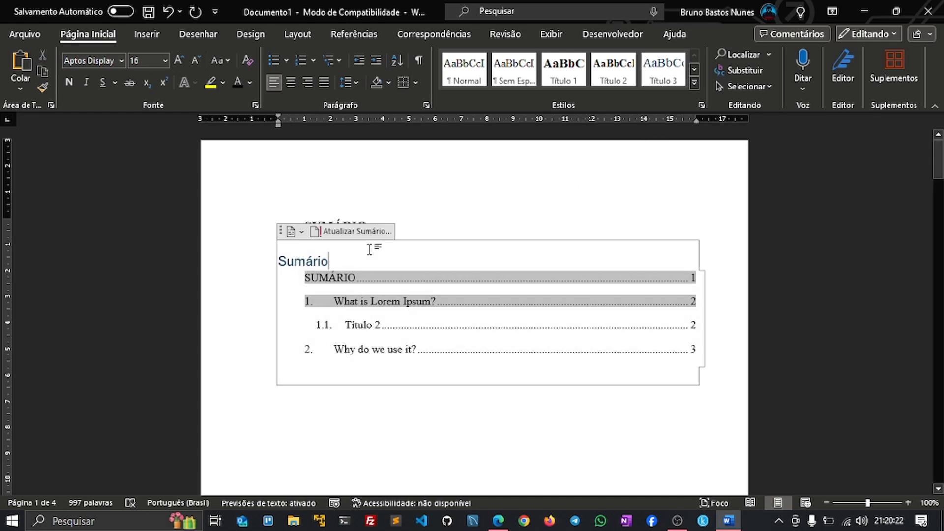
Add a numbered line "1.1.1. Título 3" after the second paragraph of section 1.1 on page 2
scroll(370, 250, "down", 15)
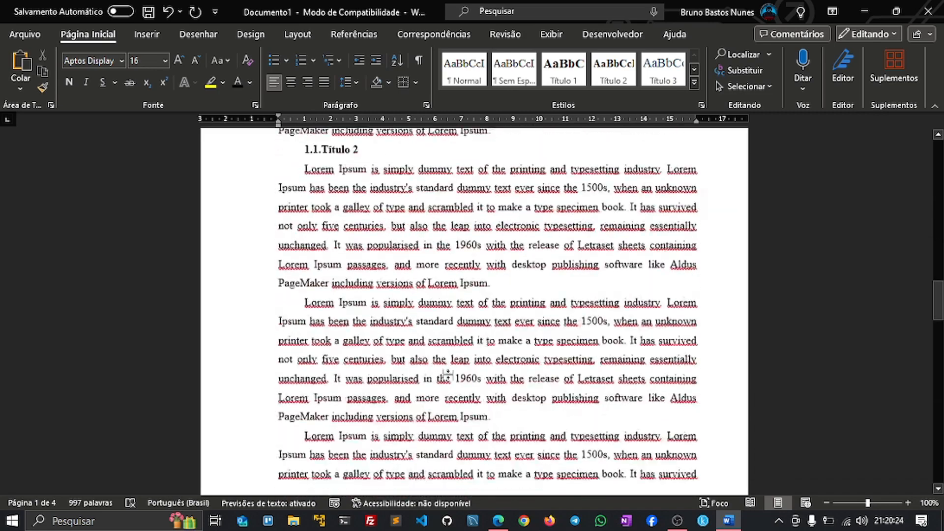
scroll(448, 375, "down", 6)
scroll(451, 373, "up", 7)
scroll(454, 373, "down", 2)
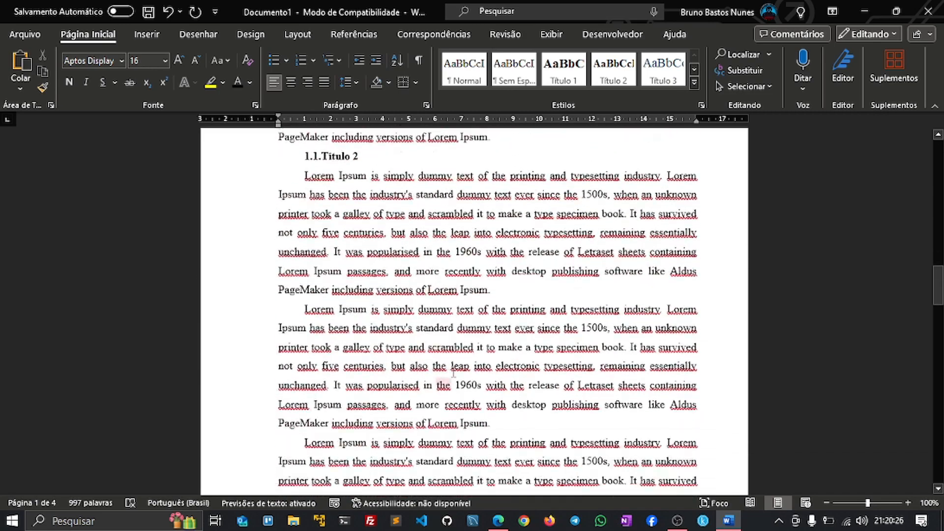
scroll(453, 374, "down", 1)
left_click(523, 413)
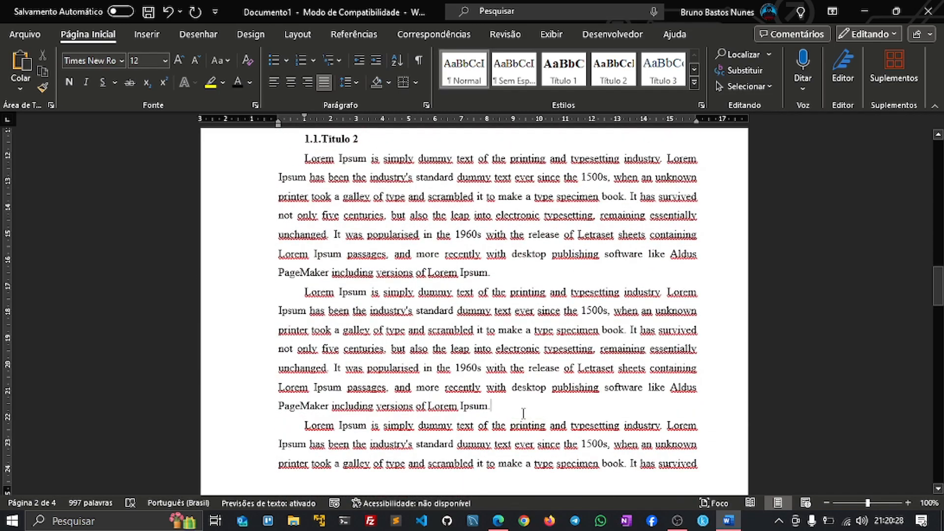
key("Return")
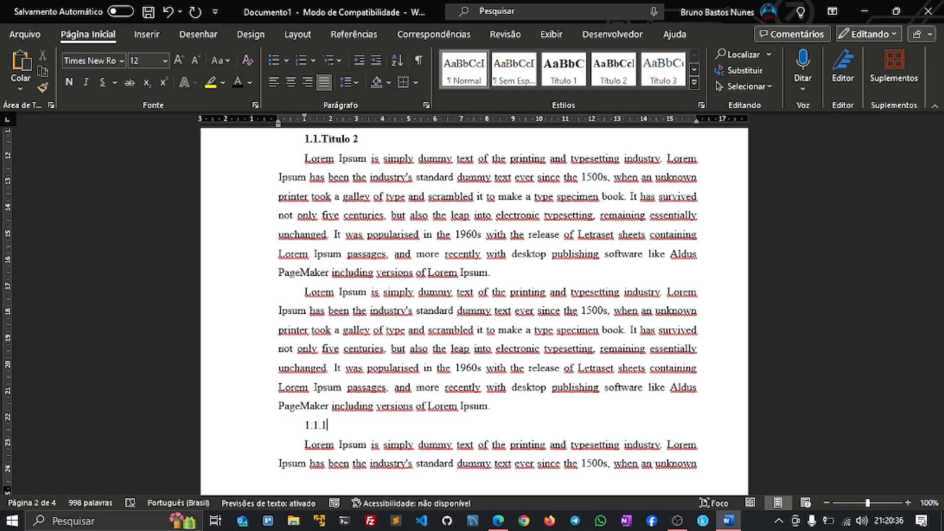
type("1.1.1.")
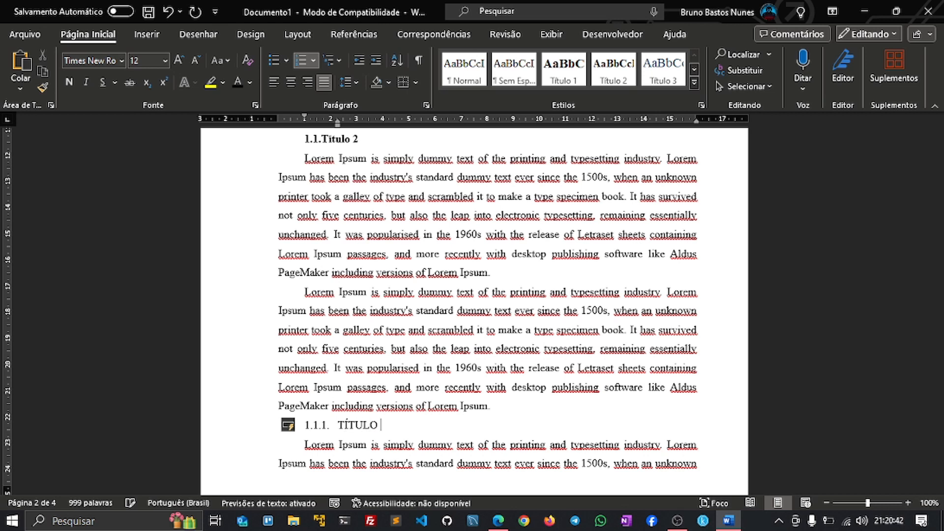
type("TÍTULO 3")
type("itulo 3")
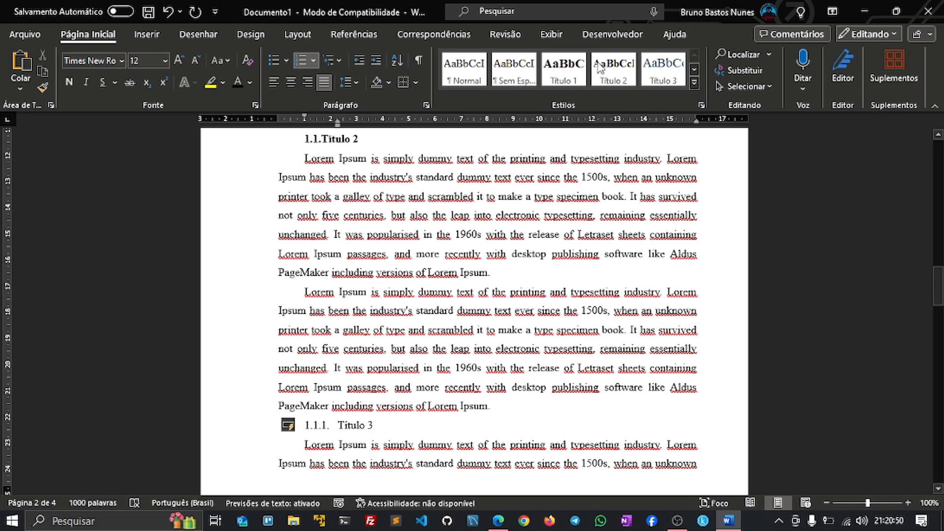
Modify the Título 3 style to use font size 12 and black text
right_click(669, 72)
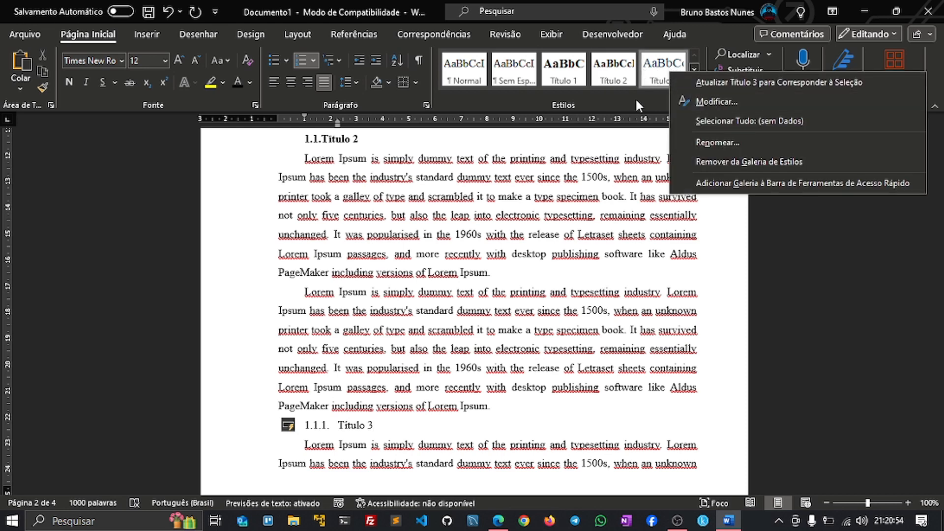
left_click(636, 98)
right_click(670, 74)
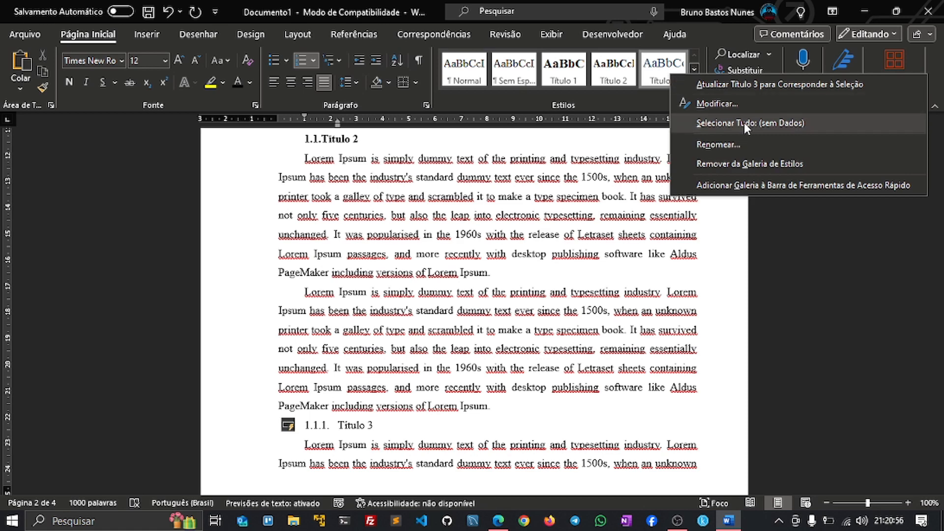
left_click(718, 104)
left_click(418, 219)
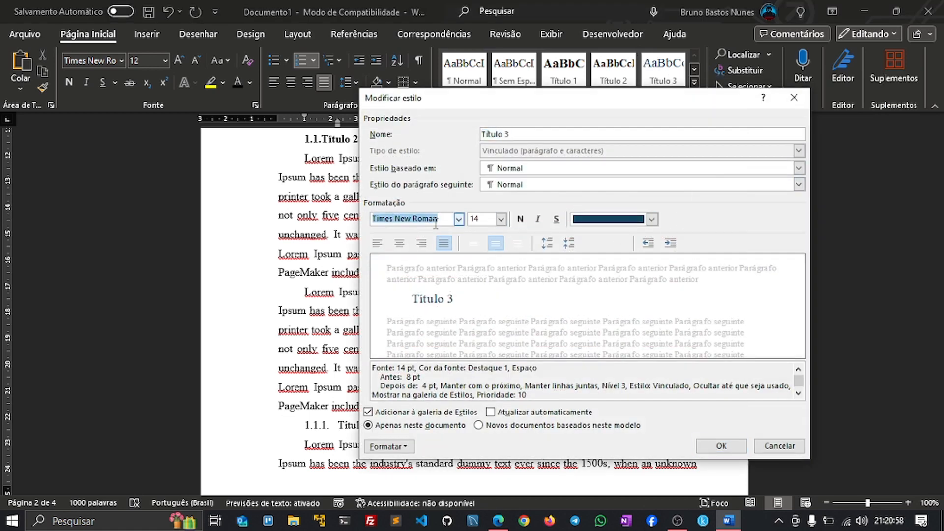
left_click(489, 219)
type("1")
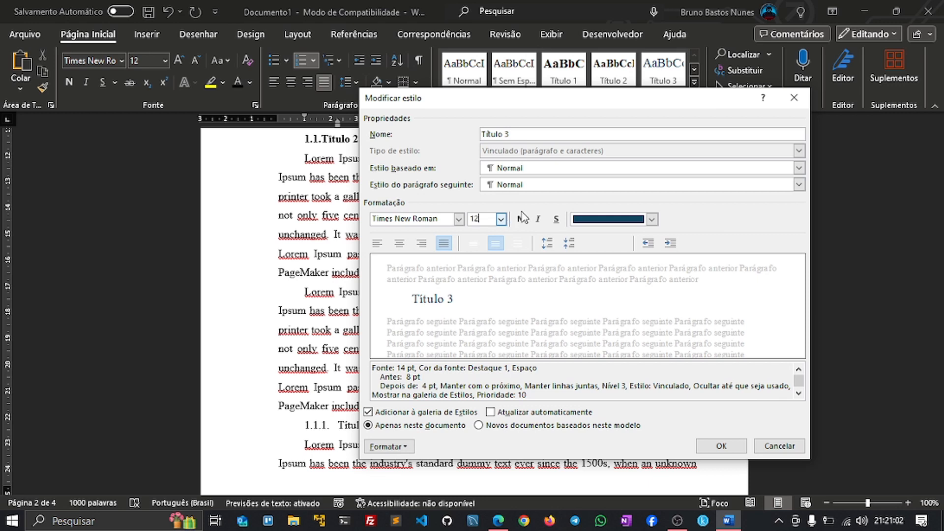
left_click(616, 220)
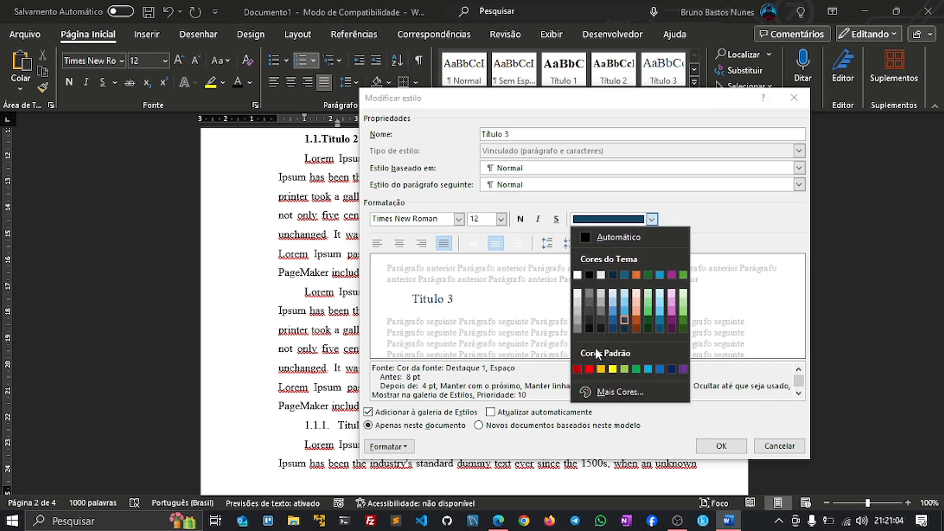
left_click(591, 274)
Set the Título 3 style's paragraph spacing to 0 pt before and 0 pt after, and save the style
left_click(403, 448)
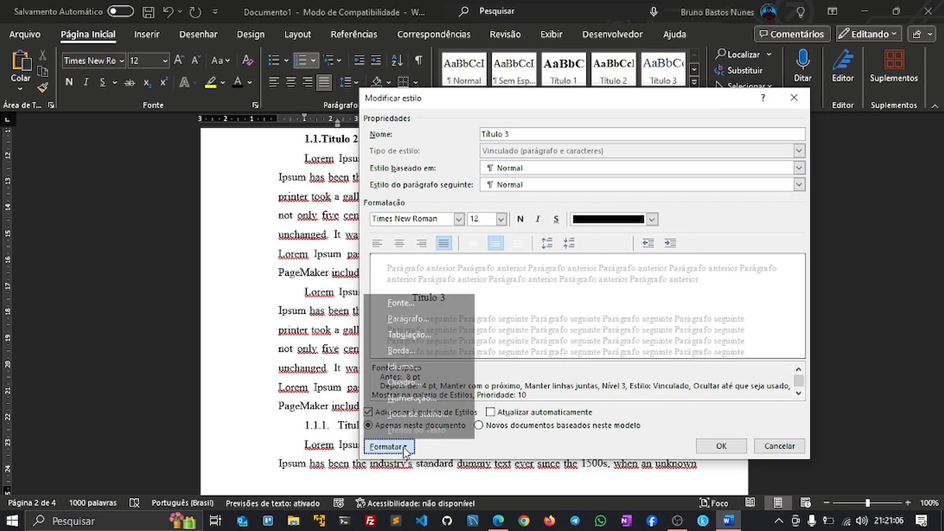
left_click(432, 315)
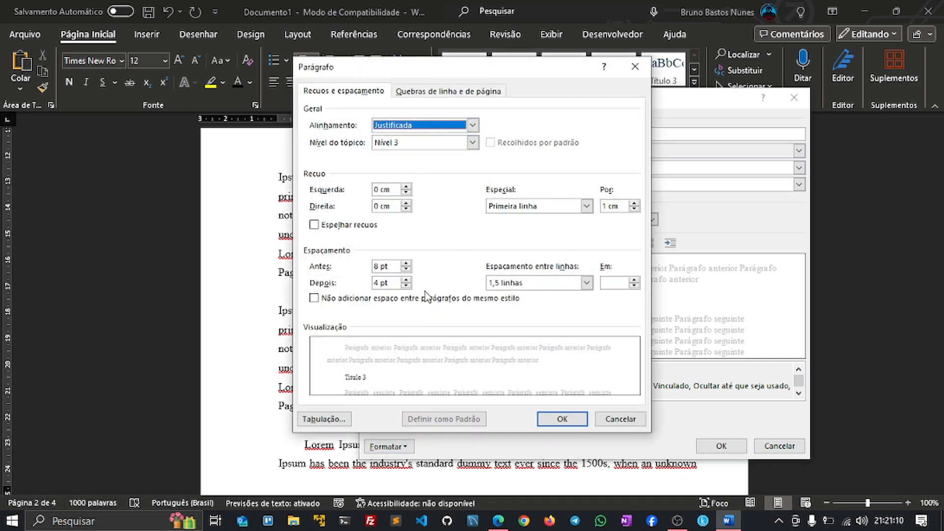
left_click(379, 283)
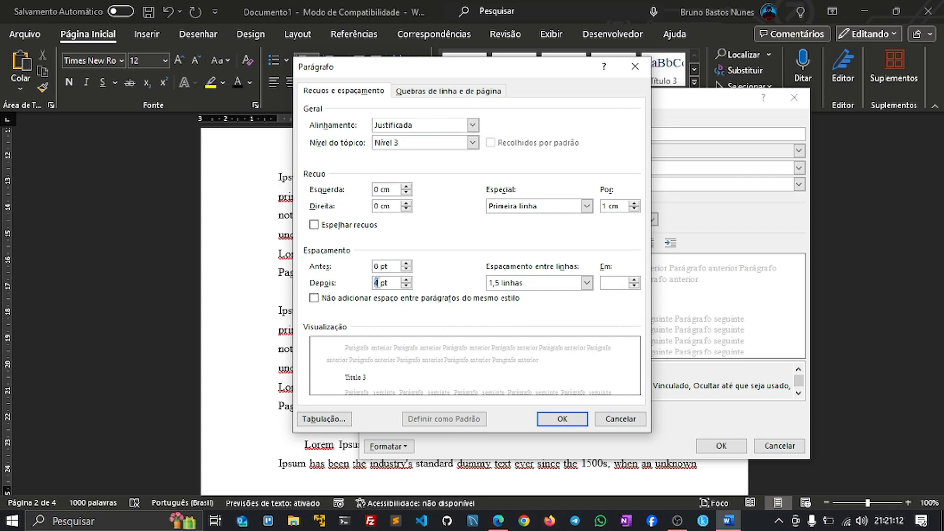
left_click(378, 266)
key("BackSpace")
type("0")
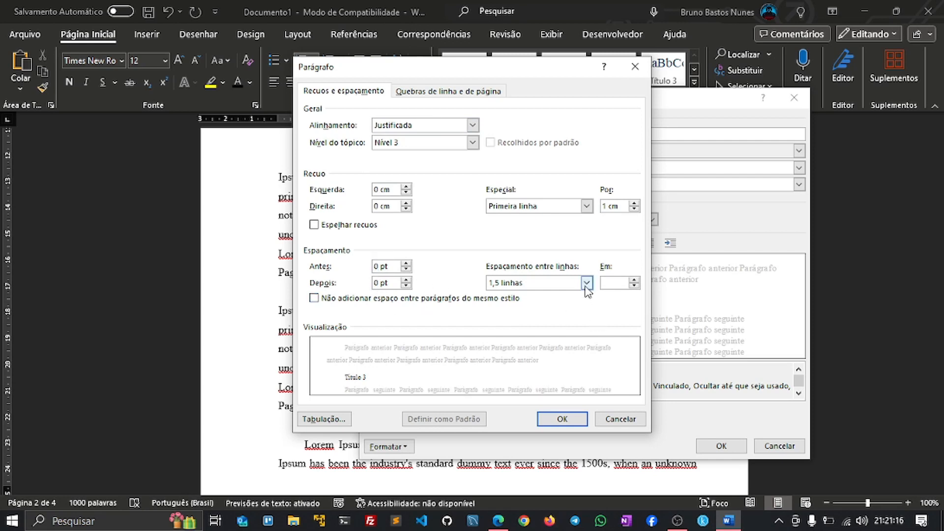
key("Tab")
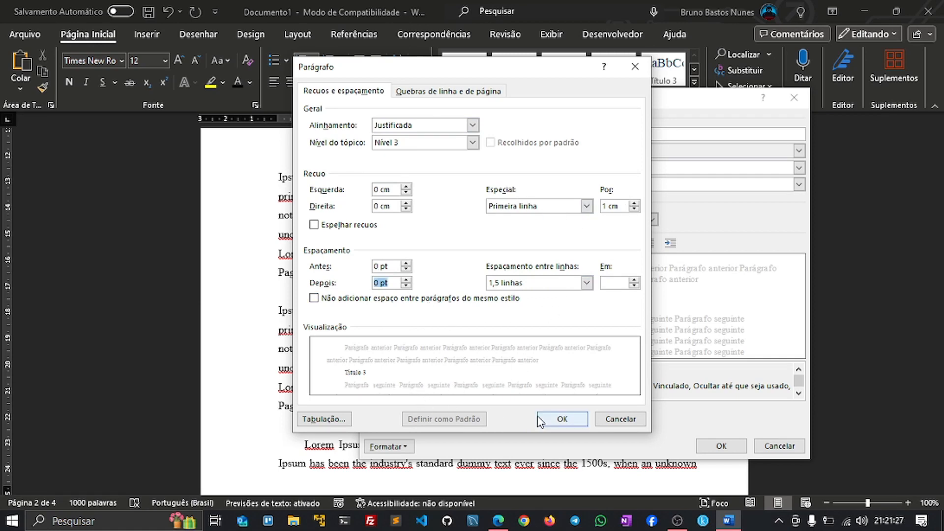
left_click(562, 419)
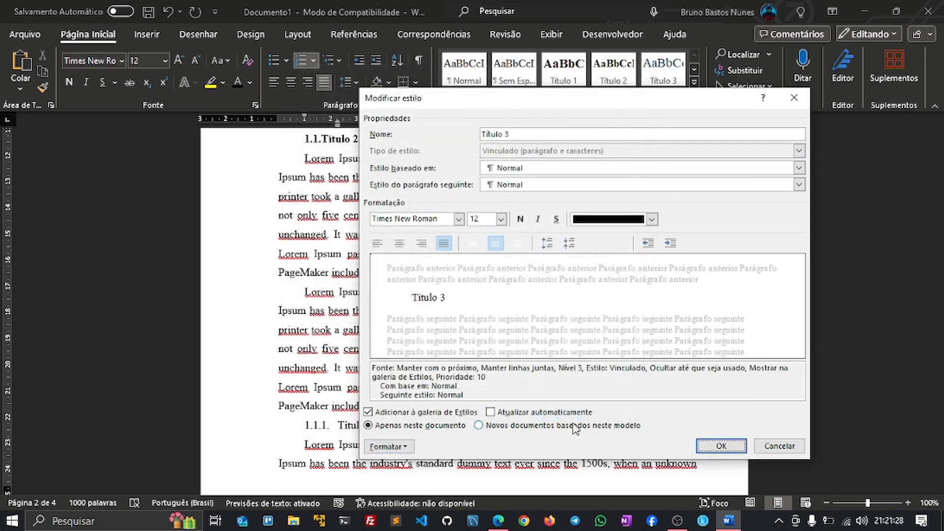
left_click(721, 446)
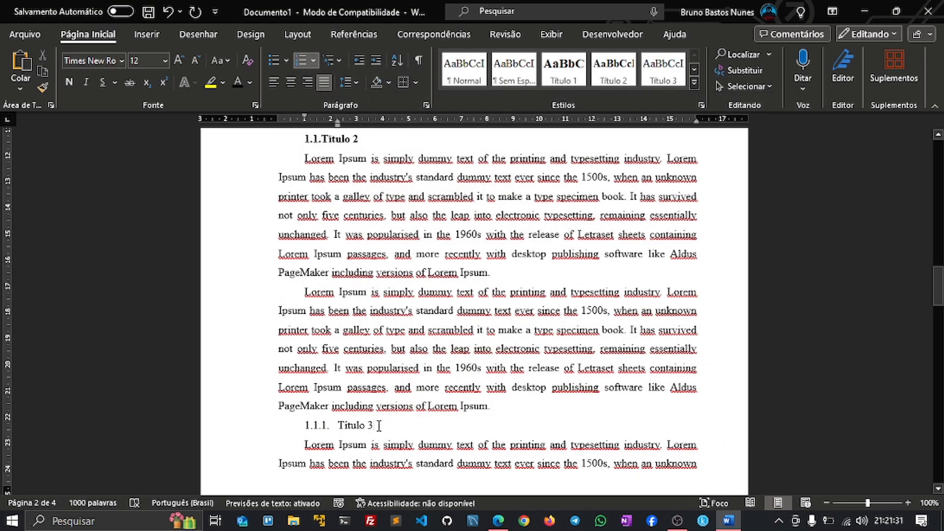
Apply the Título 3 style to the "Título 3" line on page 2 and restore its 1.1.1. numbering
left_click_drag(379, 425, 314, 426)
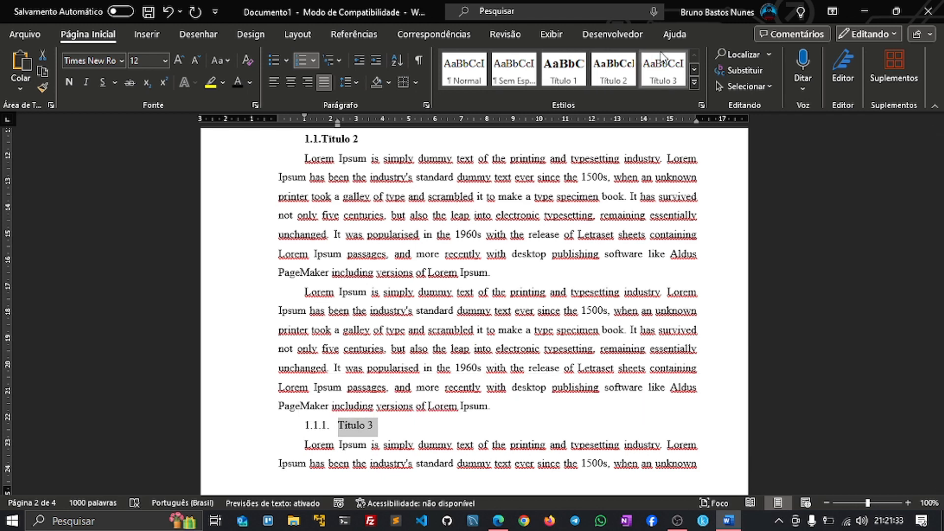
left_click(672, 68)
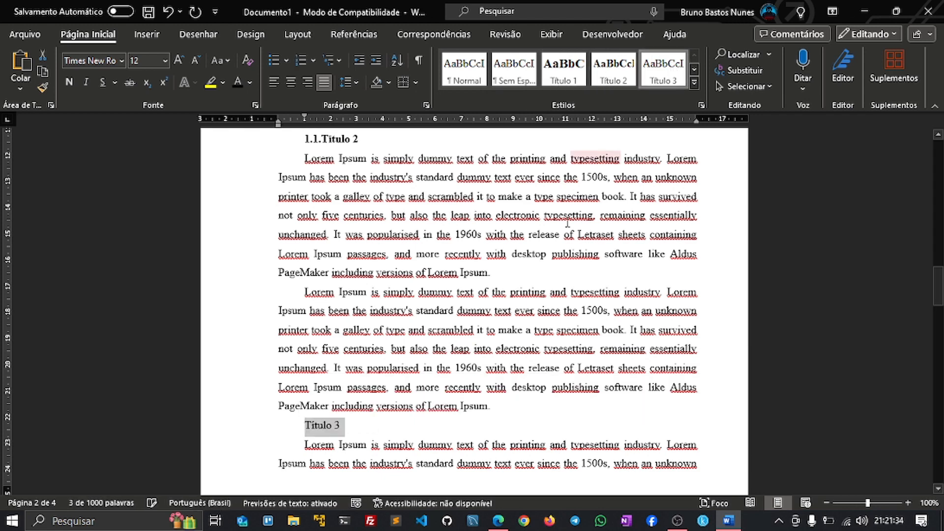
left_click(308, 428)
type("1.")
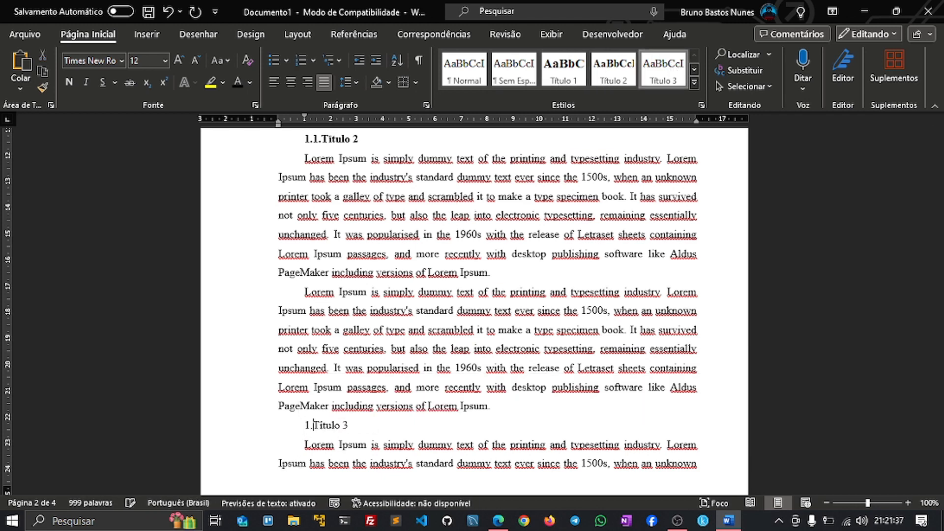
type("1.1.")
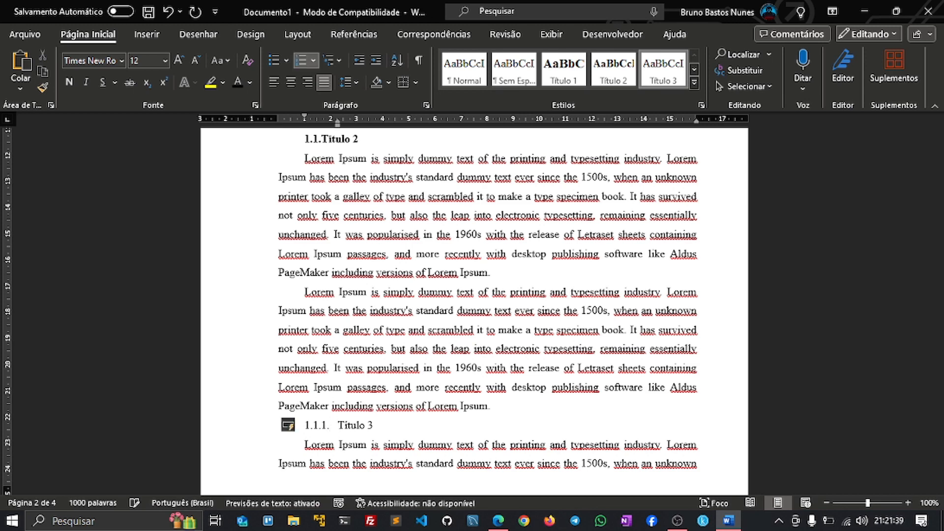
right_click(393, 407)
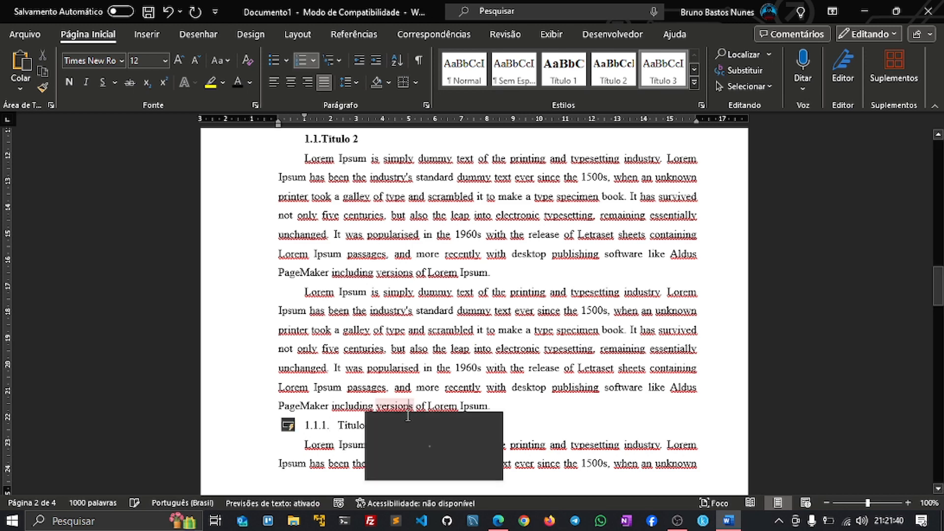
left_click(364, 424)
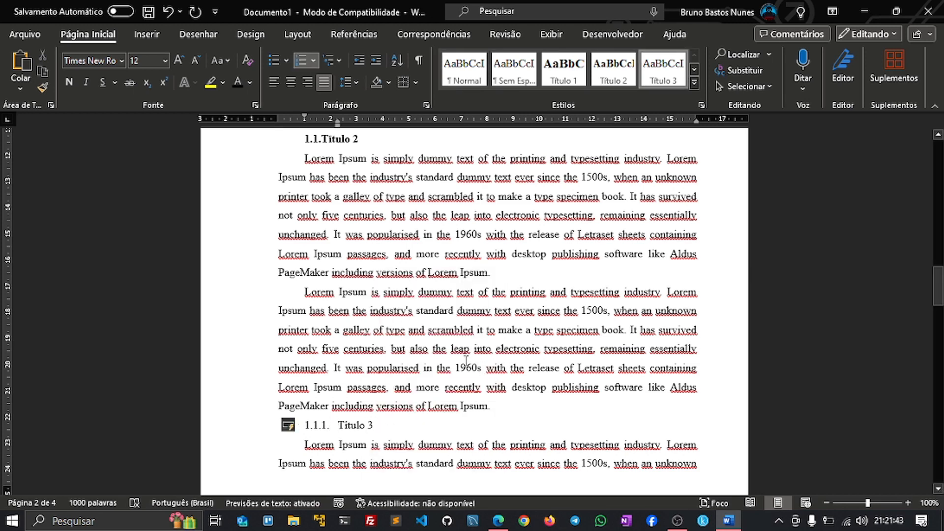
Update the table of contents on page 1, refreshing the entire index (Atualizar o índice inteiro), to include the Título 3 heading
scroll(466, 362, "down", 1)
scroll(457, 359, "up", 3)
scroll(443, 353, "down", 3)
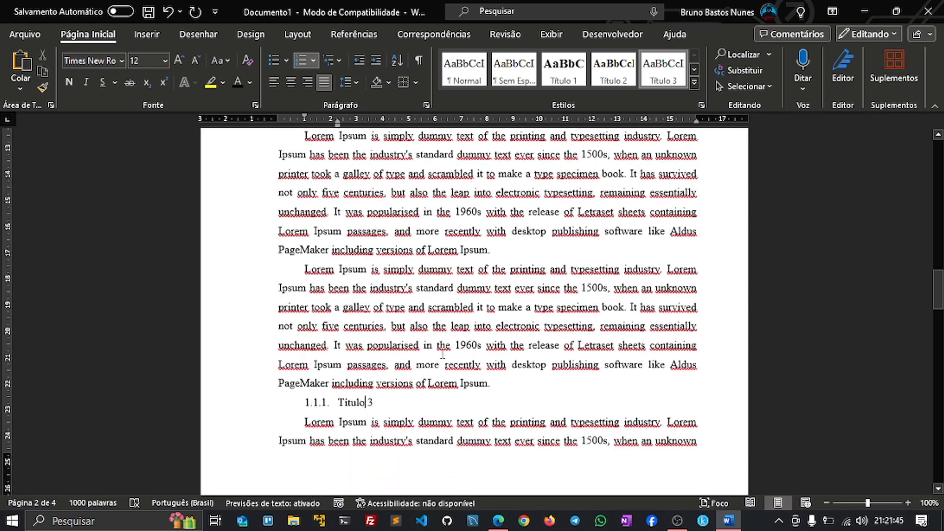
scroll(442, 354, "down", 1)
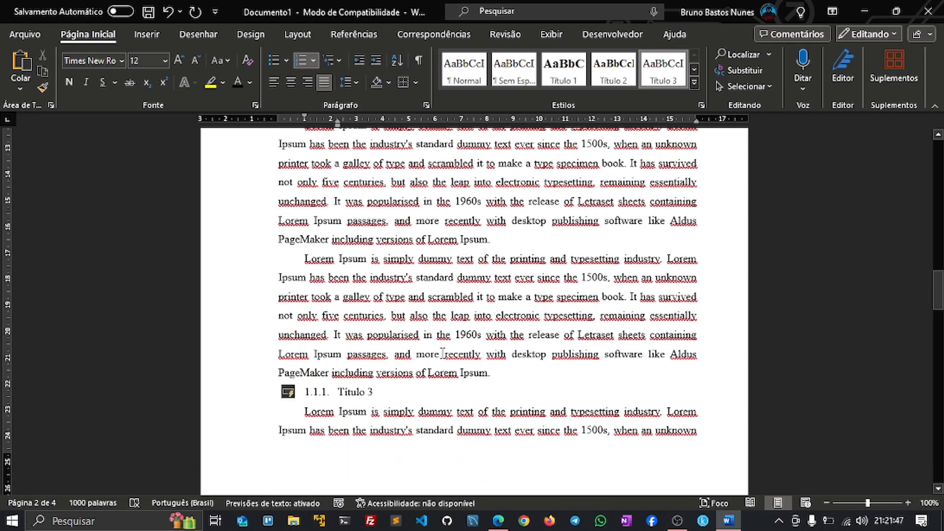
scroll(441, 353, "up", 10)
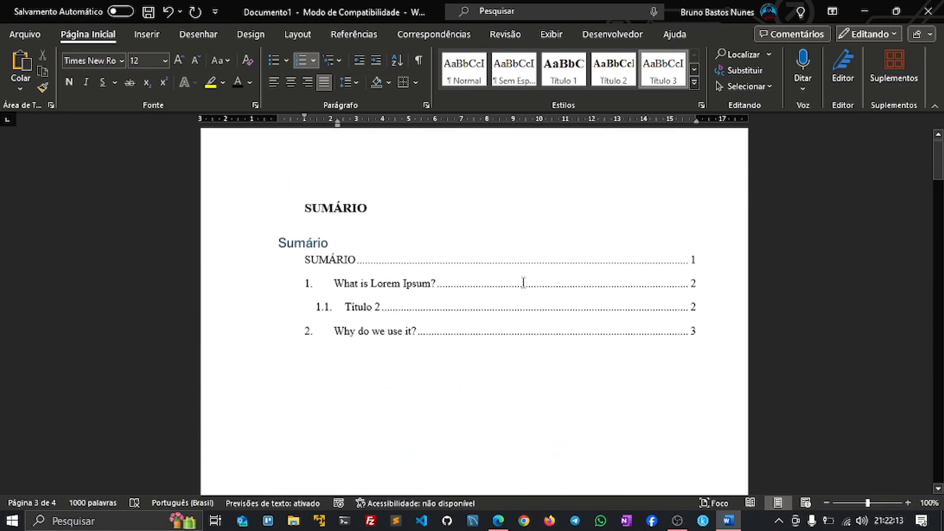
scroll(523, 282, "up", 1)
left_click(313, 331)
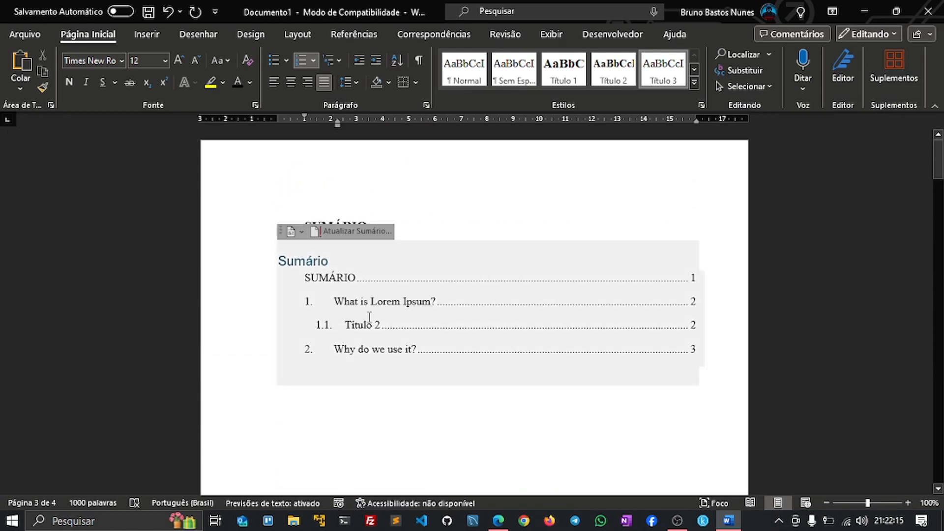
left_click(368, 301)
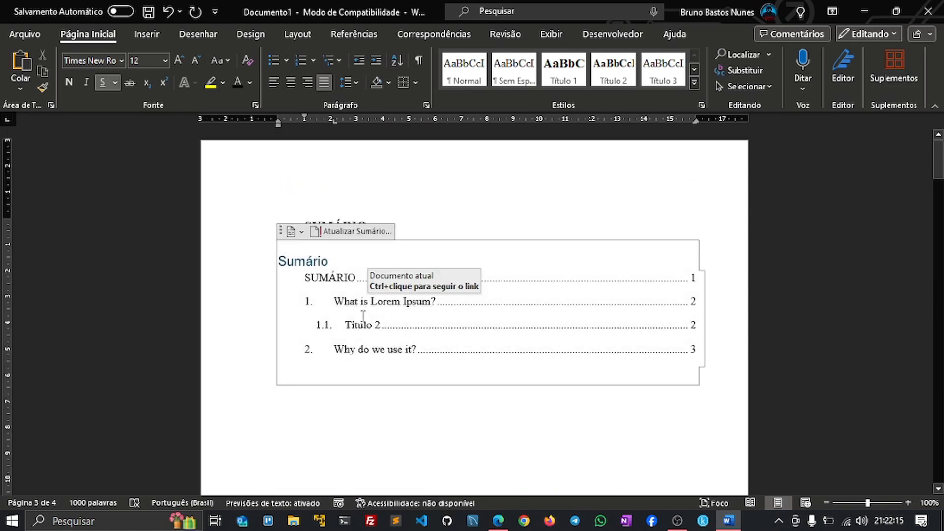
left_click(369, 231)
left_click(441, 262)
left_click(477, 280)
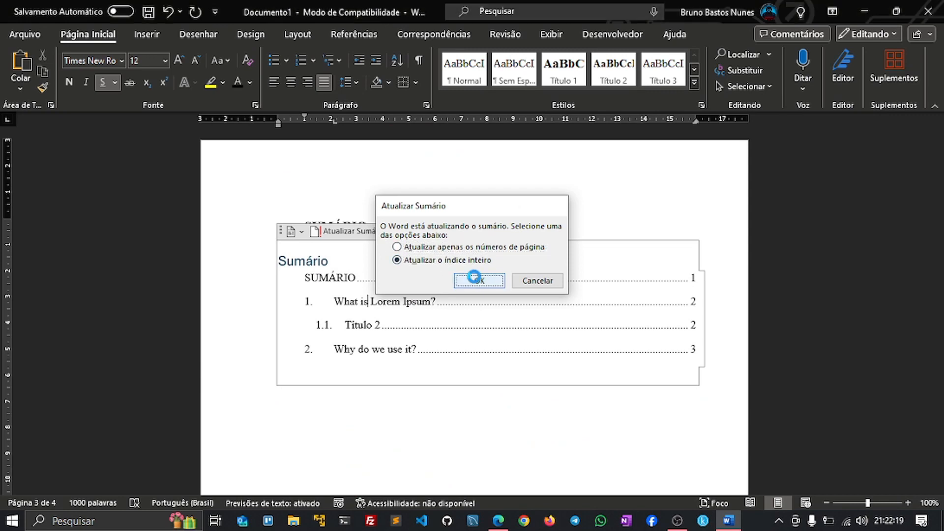
Examine the 1.1.1. entry in the updated table of contents and the blank area beneath the table
left_click(397, 352)
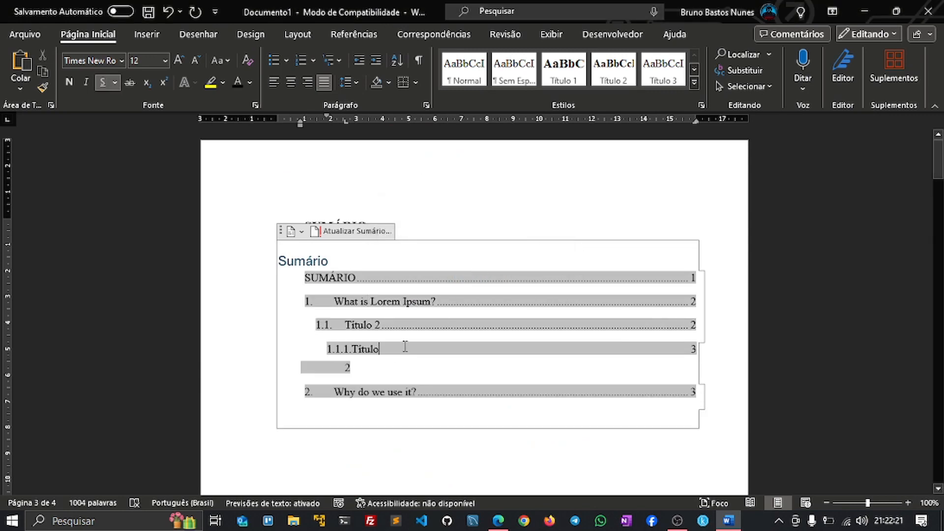
triple_click(366, 352)
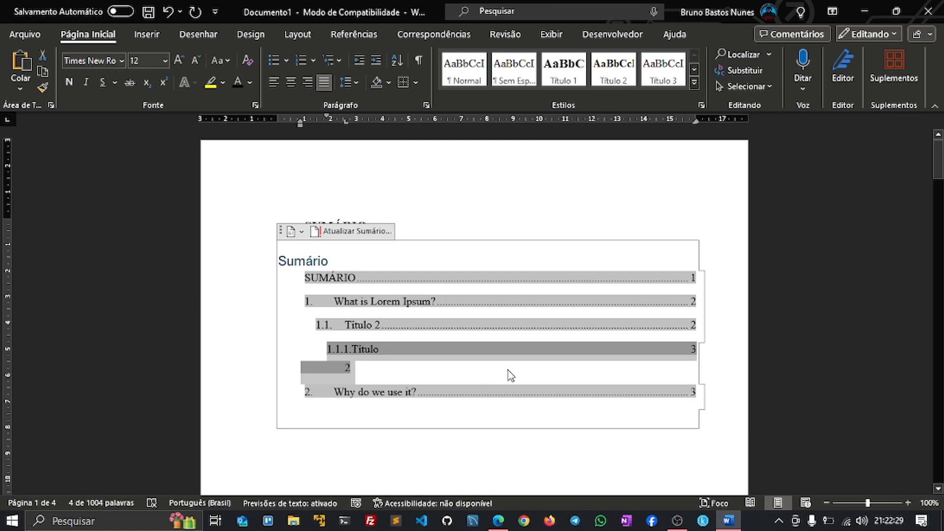
scroll(473, 360, "down", 10)
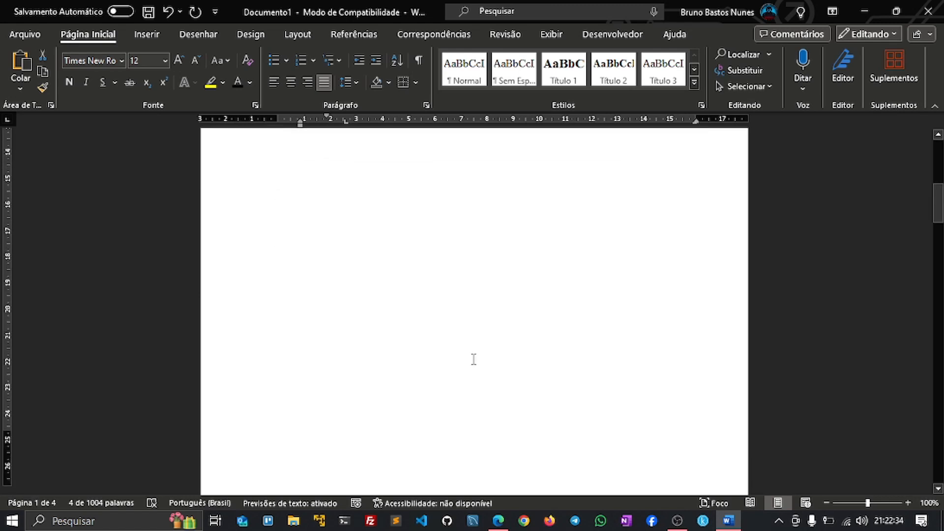
scroll(475, 355, "up", 10)
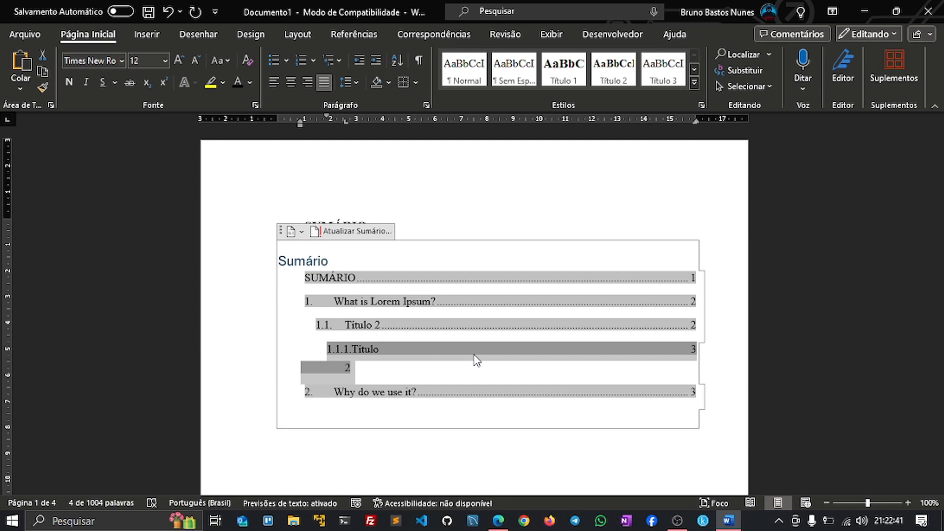
scroll(557, 320, "down", 3)
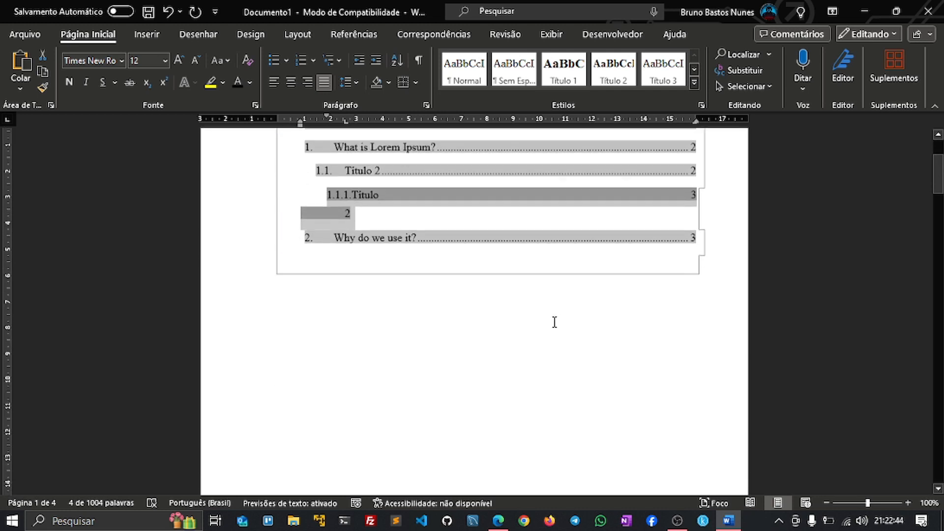
left_click(487, 323)
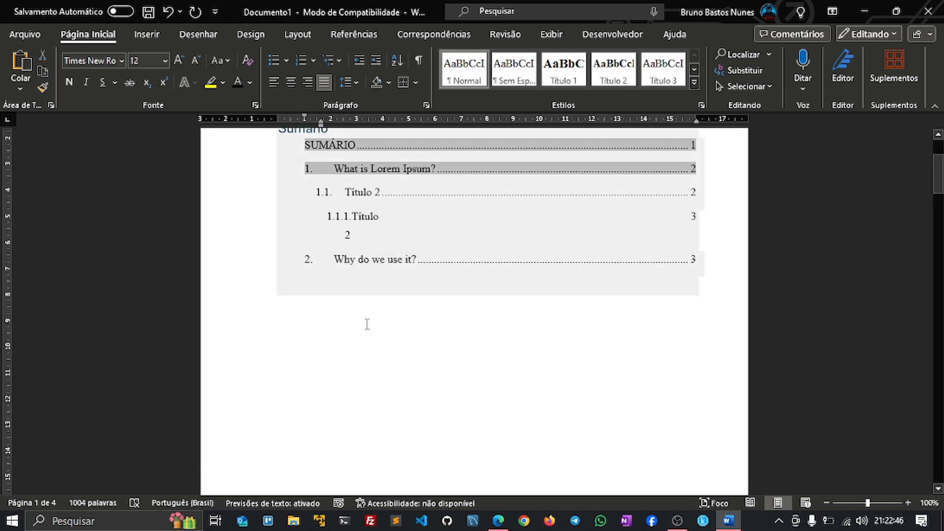
scroll(372, 346, "down", 5)
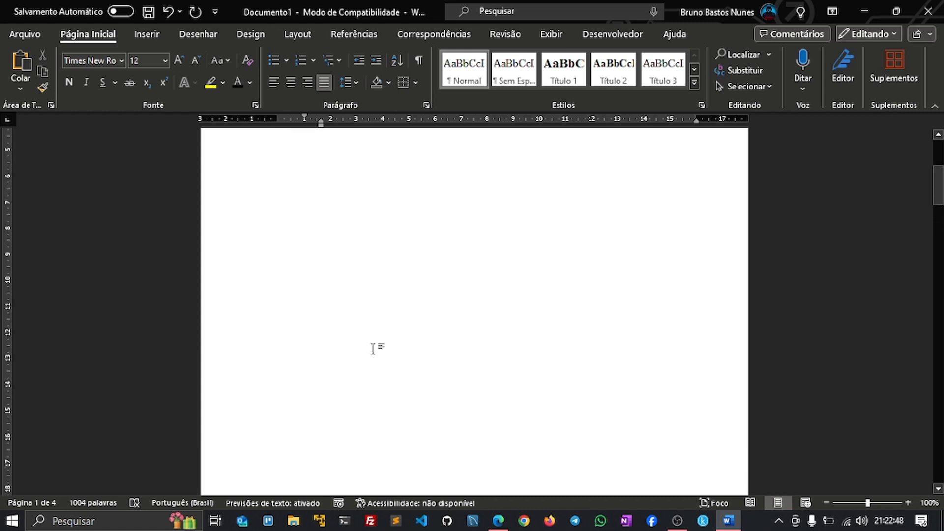
Show the paragraph marks and hidden formatting symbols around the page break below the table of contents
scroll(373, 346, "up", 6)
left_click(419, 60)
scroll(340, 321, "down", 1)
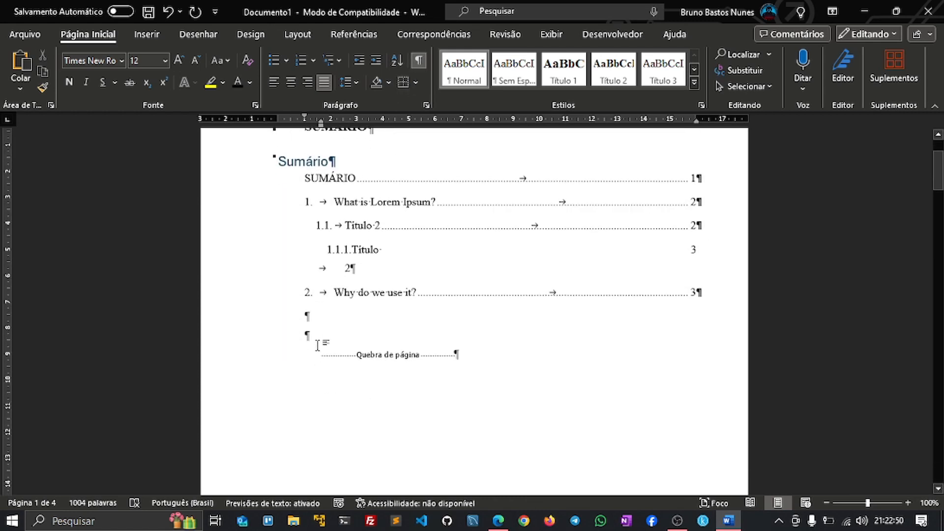
scroll(455, 363, "down", 3)
scroll(462, 371, "up", 2)
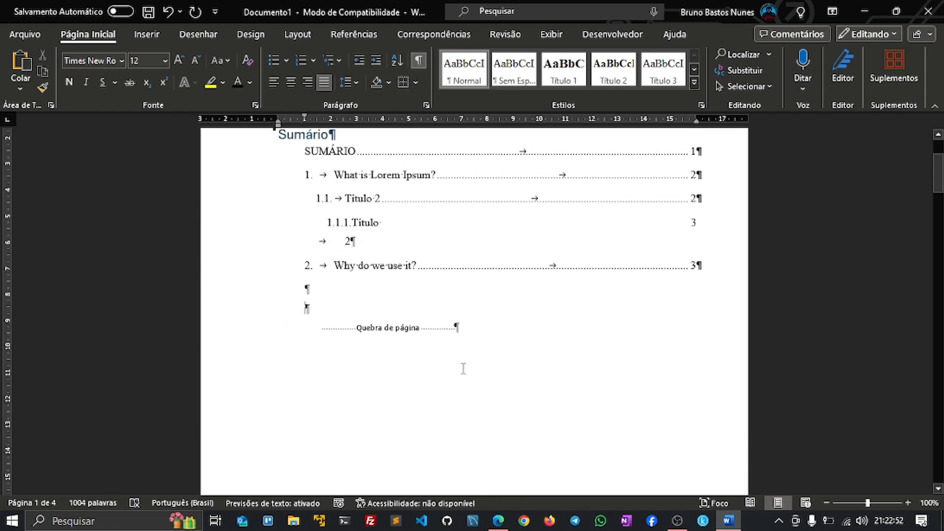
Insert four empty paragraphs between the table of contents and the page break on page 1
key("Return")
key("Return")
key("Return")
key("Return")
scroll(536, 418, "down", 17)
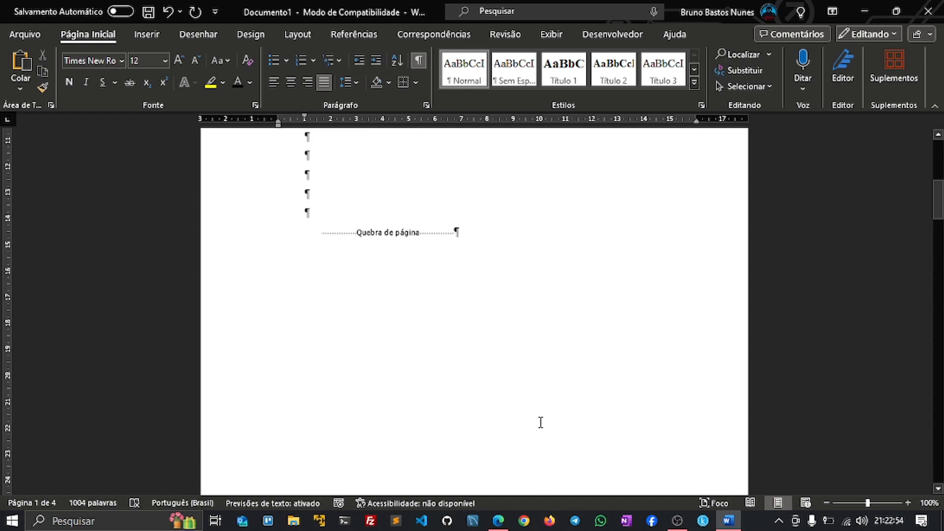
scroll(545, 450, "down", 2)
scroll(544, 443, "up", 9)
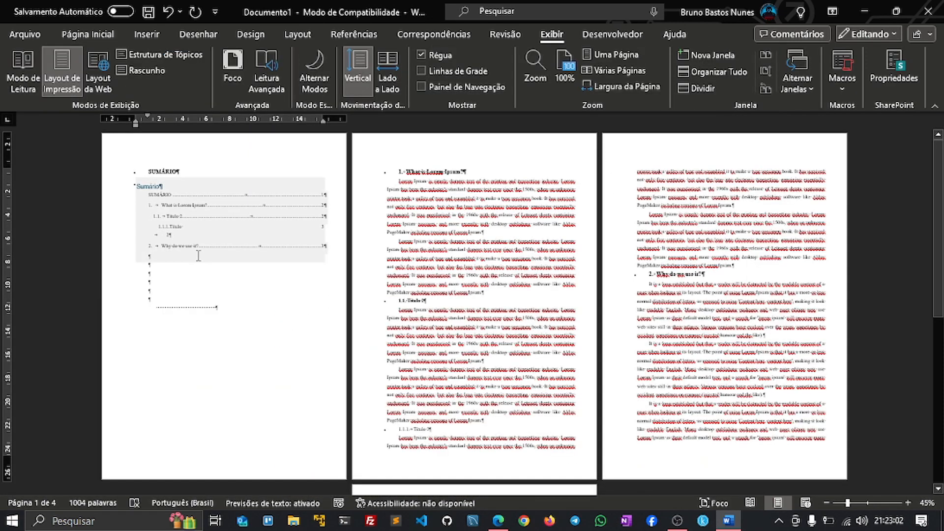
Insert empty paragraphs below the table of contents until the page break moves from page 1 onto page 2
key("Return")
key("Return")
key("Return")
key("Return")
key("Return")
key("Return")
key("Return")
key("Return")
key("Return")
key("Return")
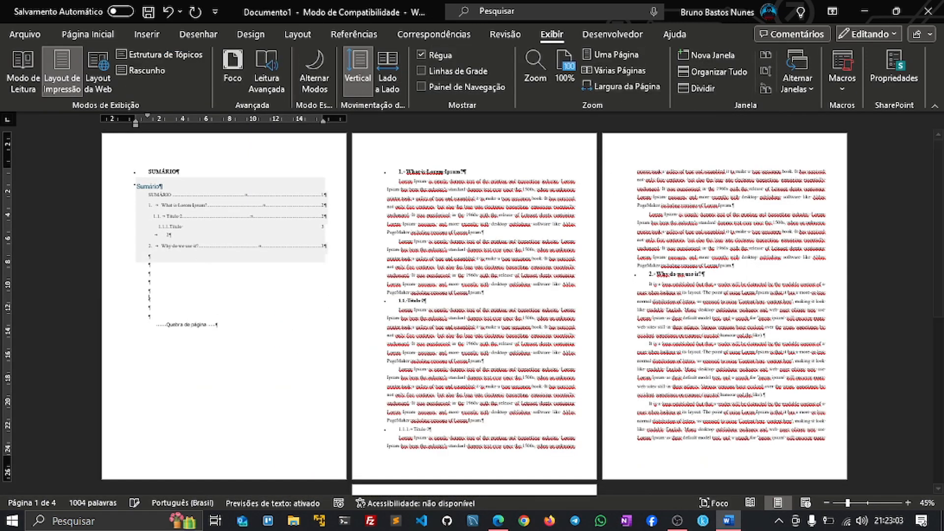
key("Return")
key("Return")
key("Return")
key("Return")
key("Return")
key("Return")
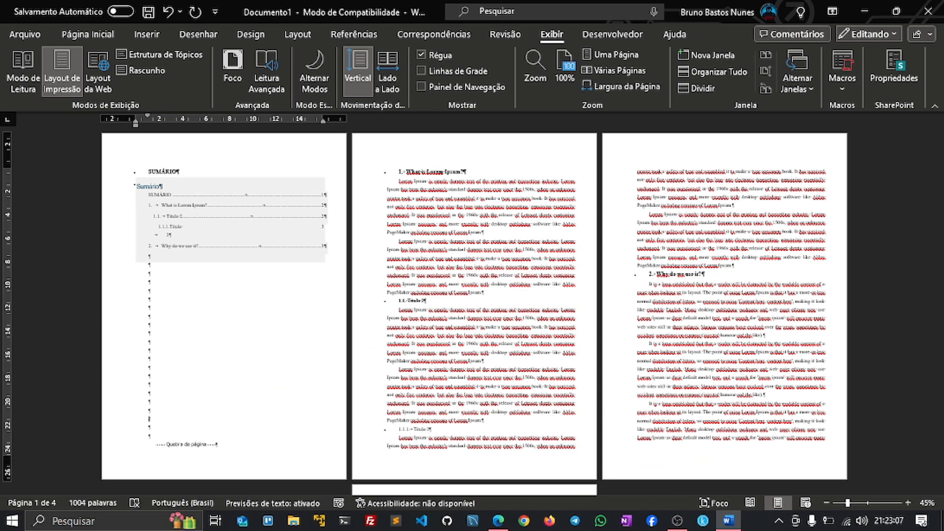
scroll(633, 295, "down", 3)
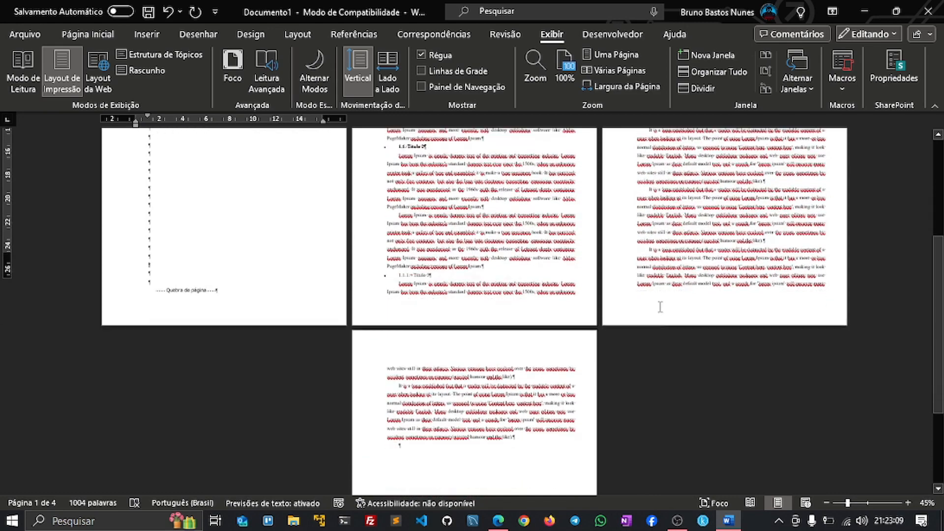
scroll(660, 307, "up", 2)
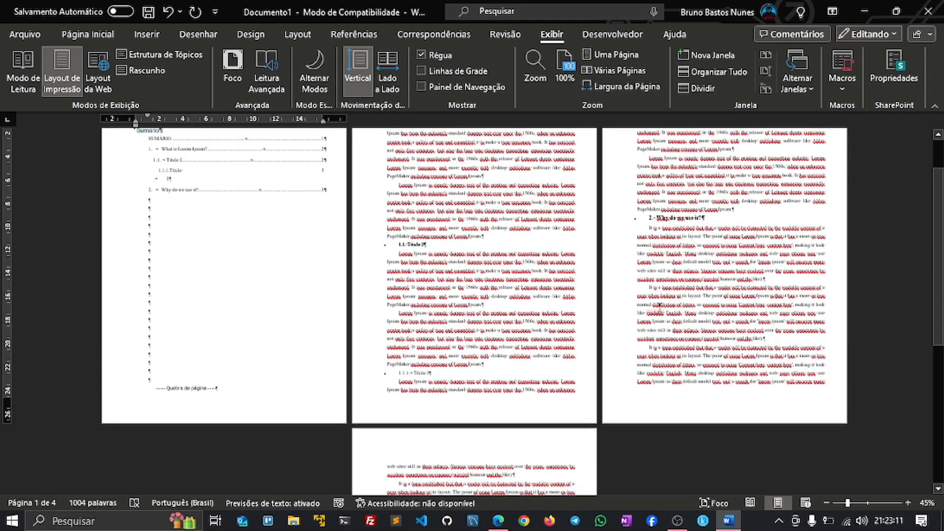
scroll(659, 305, "up", 1)
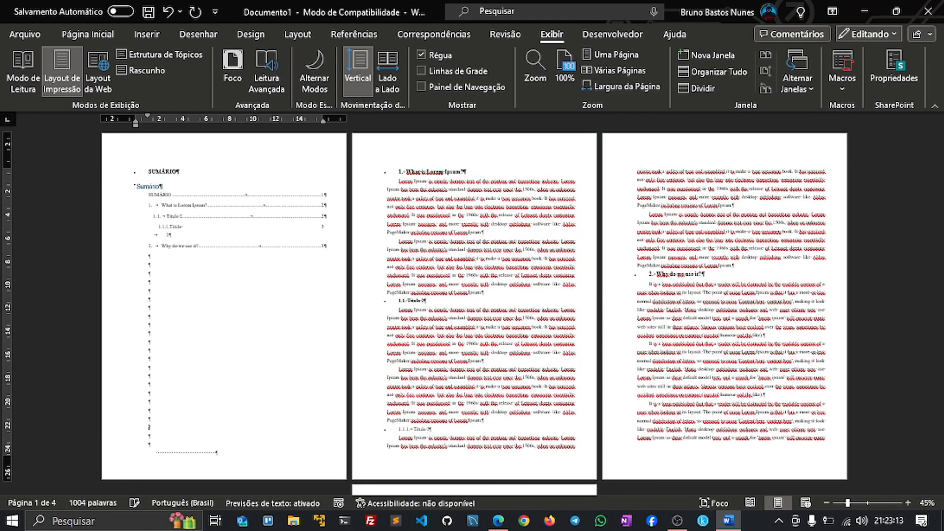
key("Return")
key("Return")
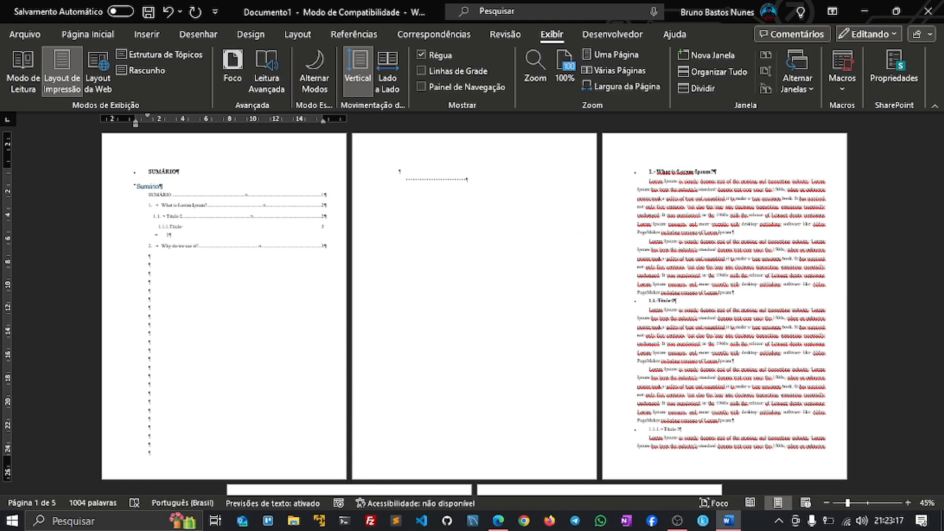
Fill page 2 with empty paragraphs until the page break moves onto page 3
key("Return")
key("Return")
key("Return")
key("Return")
key("Return")
key("Return")
key("Return")
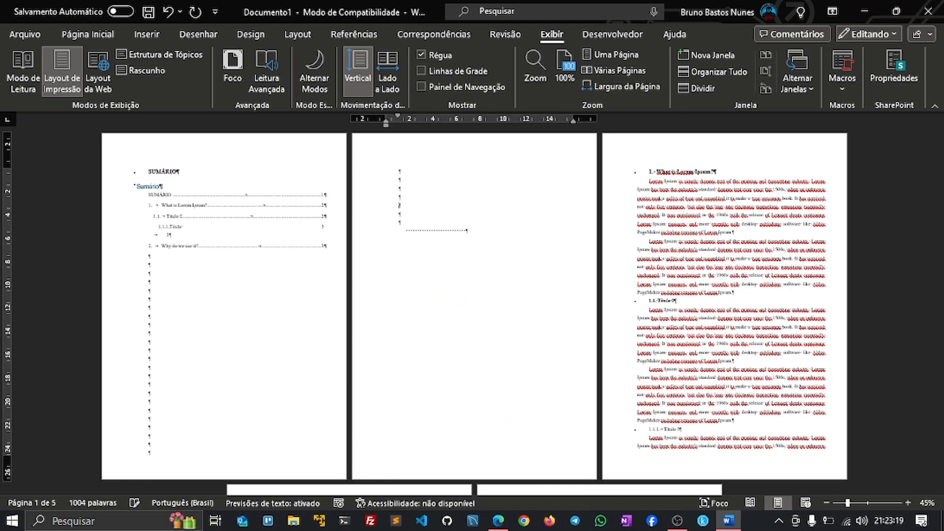
key("Return")
key("Return")
key("Return")
key("Return")
key("Return")
key("Return")
key("Return")
key("Return")
key("Return")
key("Return")
key("Return")
key("Return")
key("Return")
key("Return")
key("Return")
key("Return")
key("Return")
key("Return")
key("Return")
key("Return")
key("Return")
key("Return")
key("Return")
key("Return")
key("Return")
key("Return")
key("Return")
key("Return")
key("Return")
key("Return")
key("Return")
key("Return")
key("Return")
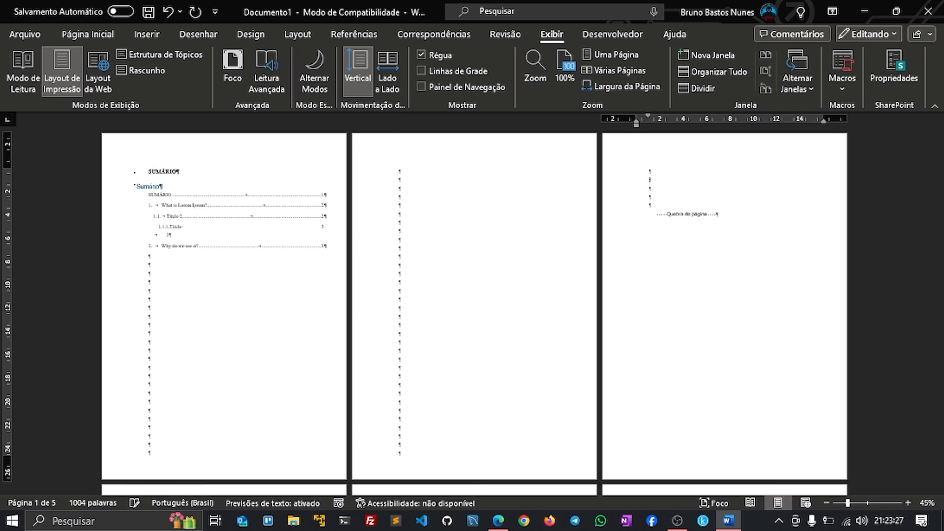
scroll(495, 232, "down", 5)
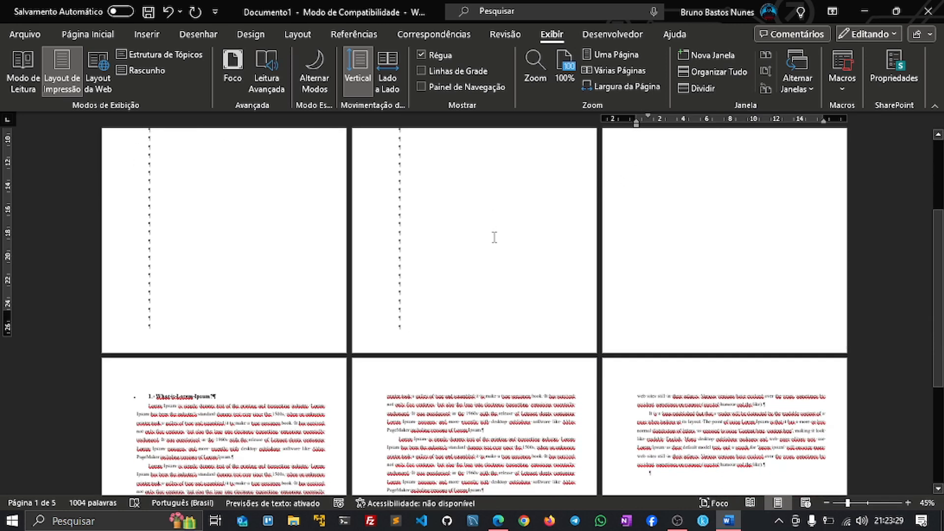
scroll(749, 180, "up", 3)
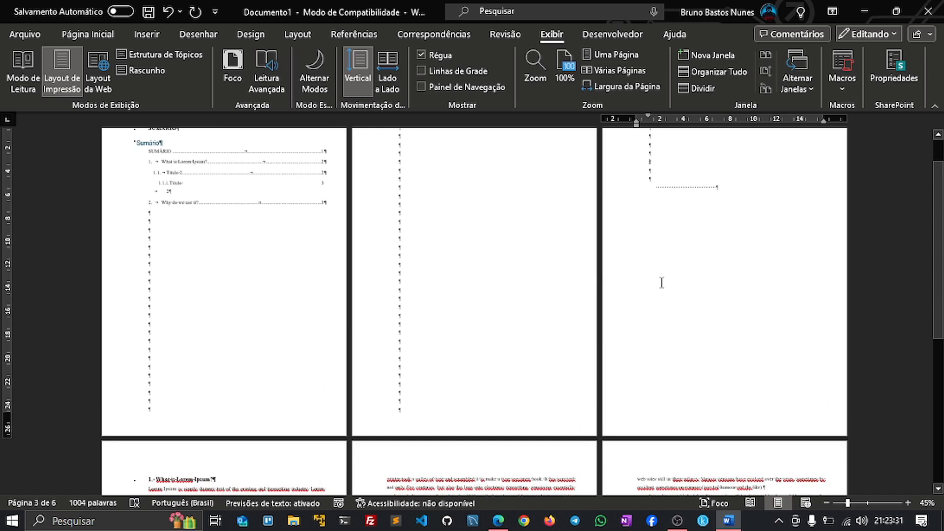
Delete the surplus empty paragraphs after the last text paragraph on page 4
scroll(662, 282, "down", 8)
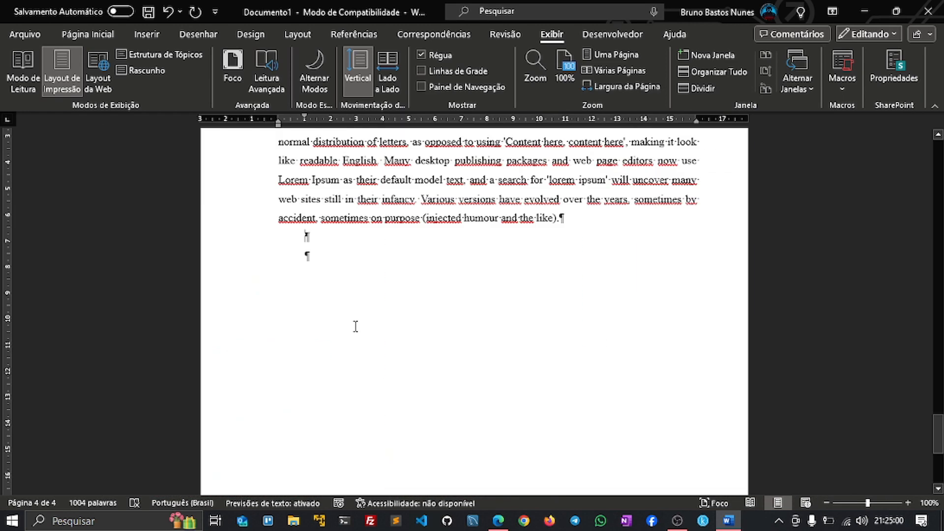
key("BackSpace")
key("BackSpace")
scroll(394, 330, "up", 10)
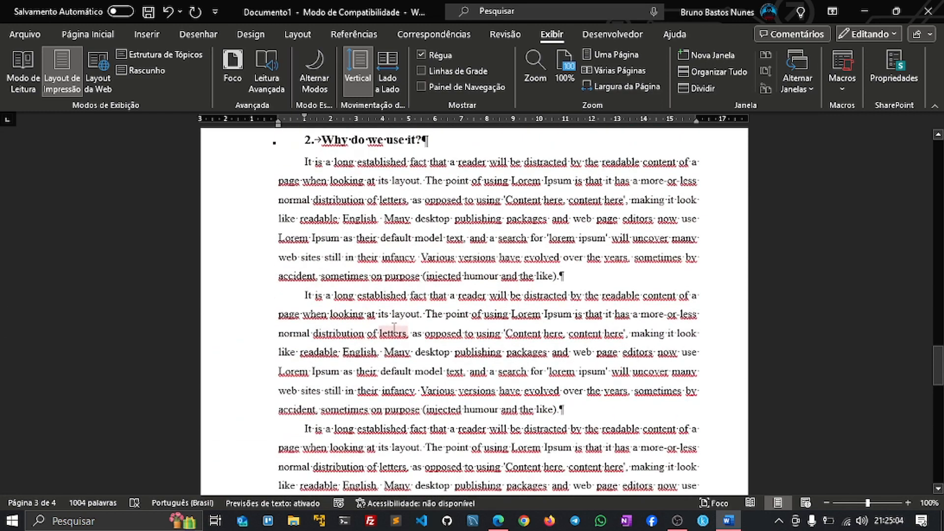
Find the Citação style in the style gallery and open it for modification
key("ctrl+Home")
left_click(107, 36)
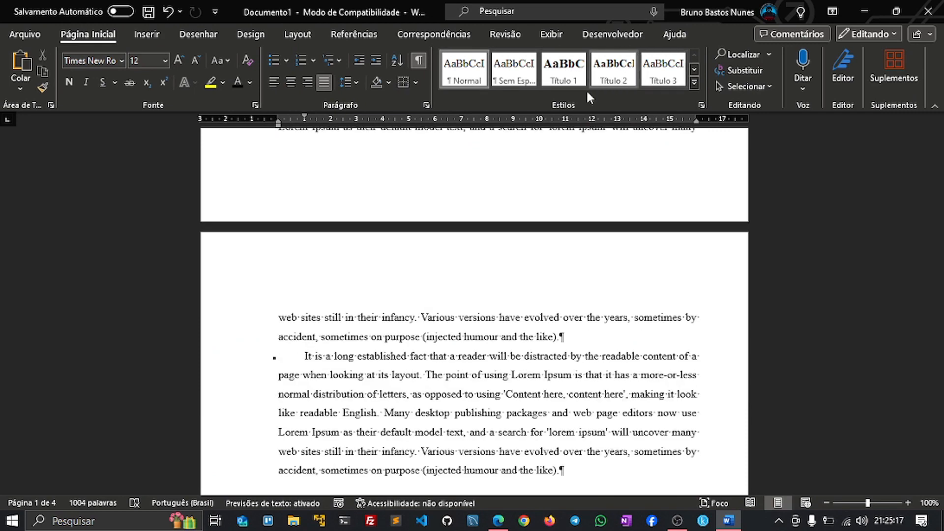
left_click(694, 70)
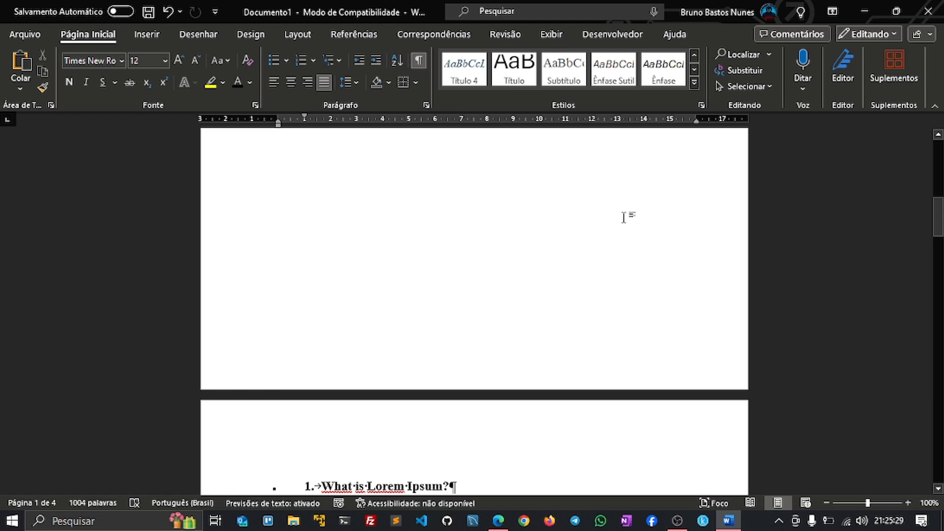
left_click(694, 72)
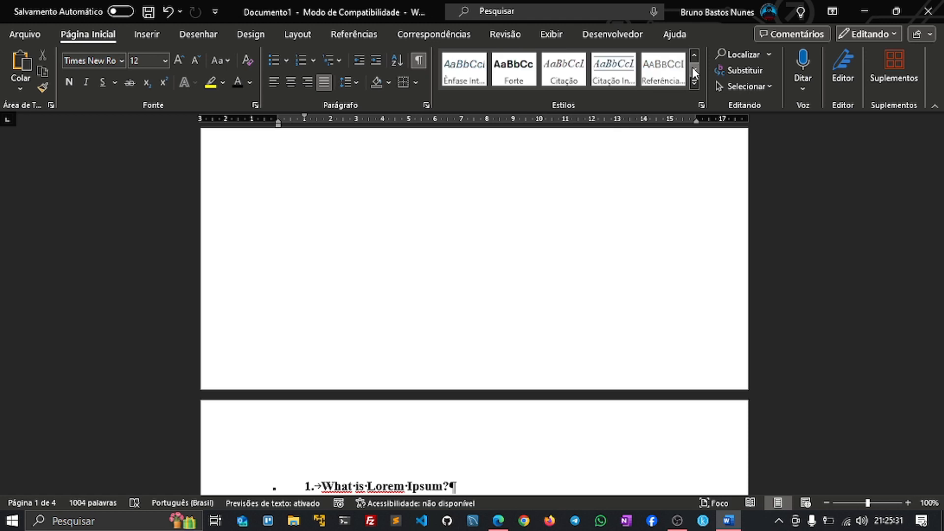
left_click(693, 57)
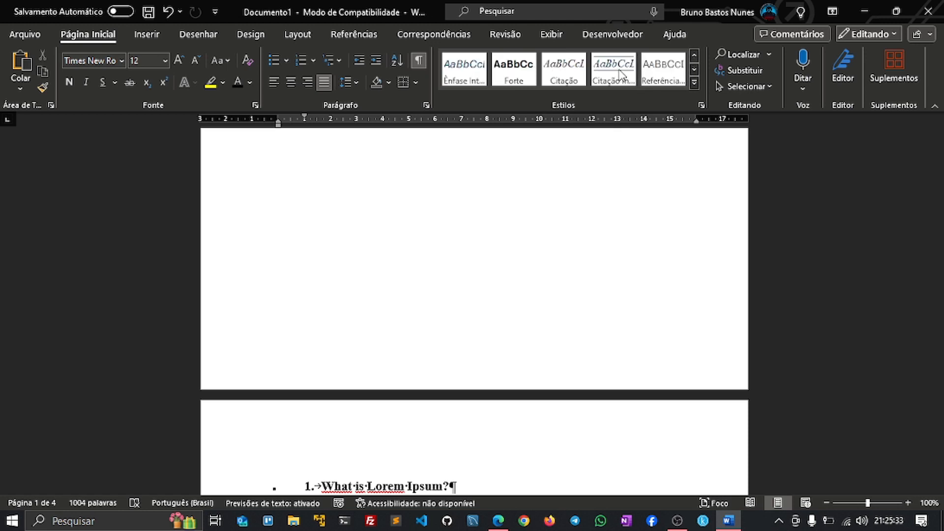
right_click(576, 81)
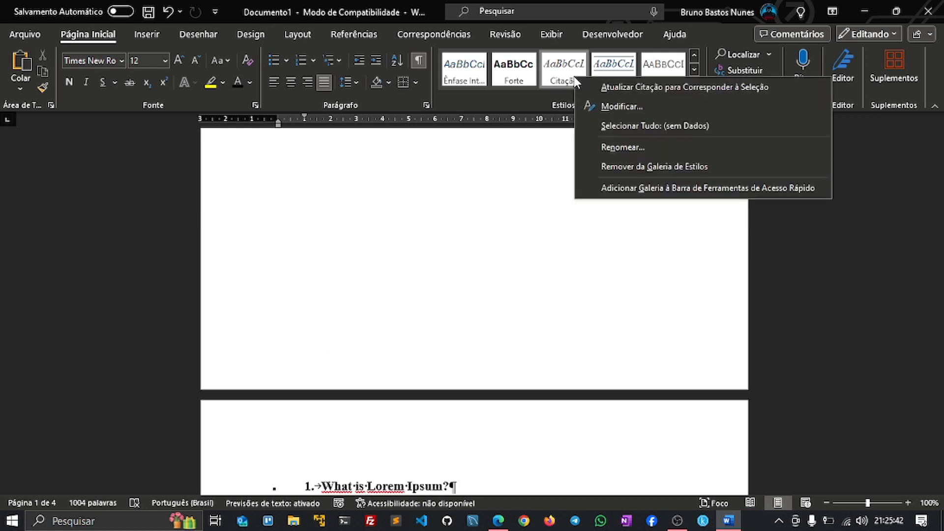
left_click(614, 98)
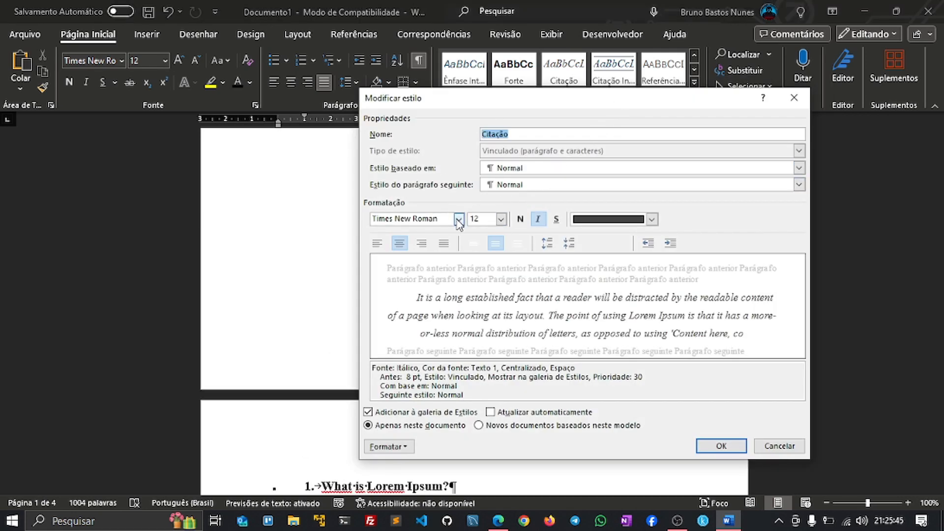
Set the Citação style's font size to 10 and its colour to black, keeping italic on
left_click(455, 217)
left_click(485, 216)
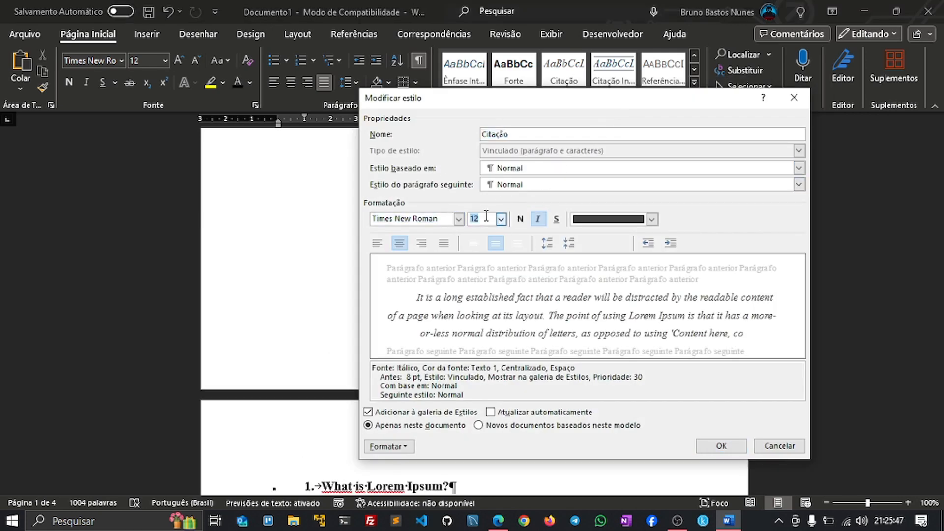
type("1")
left_click(589, 222)
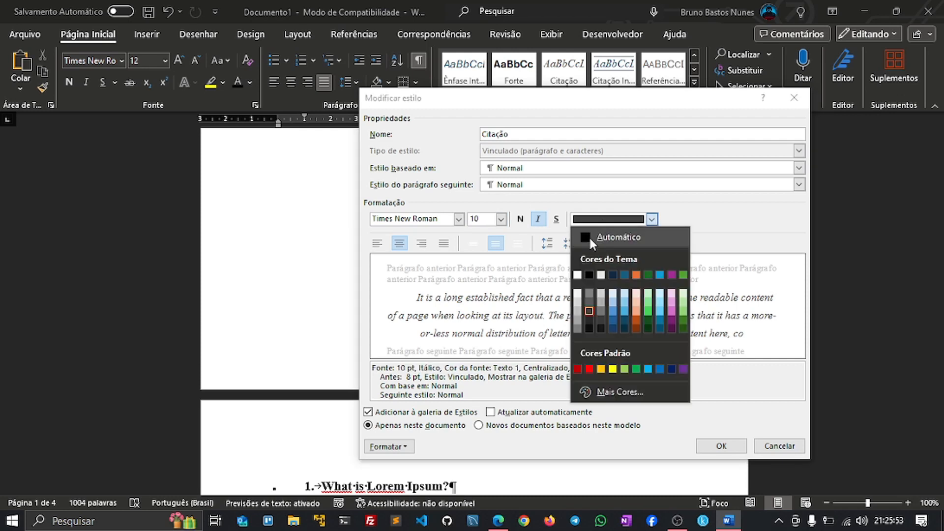
left_click(589, 274)
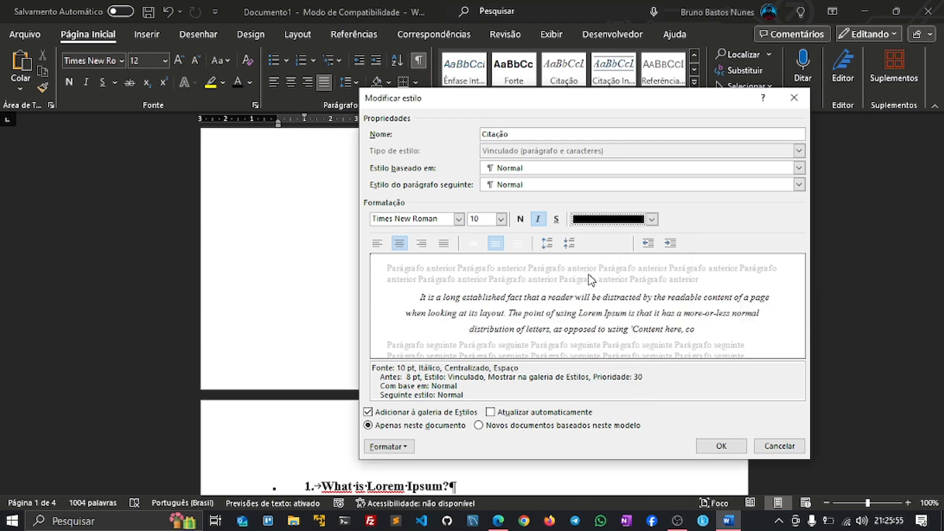
left_click(541, 222)
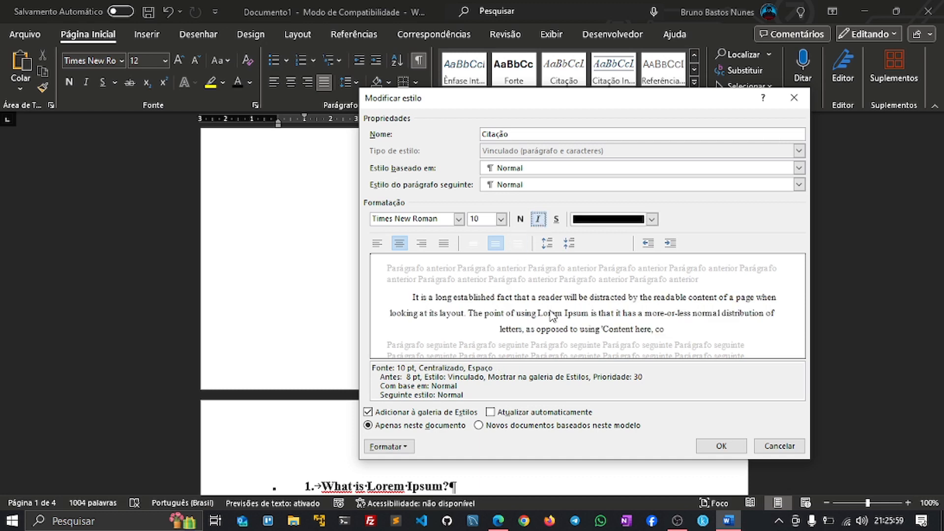
left_click(539, 221)
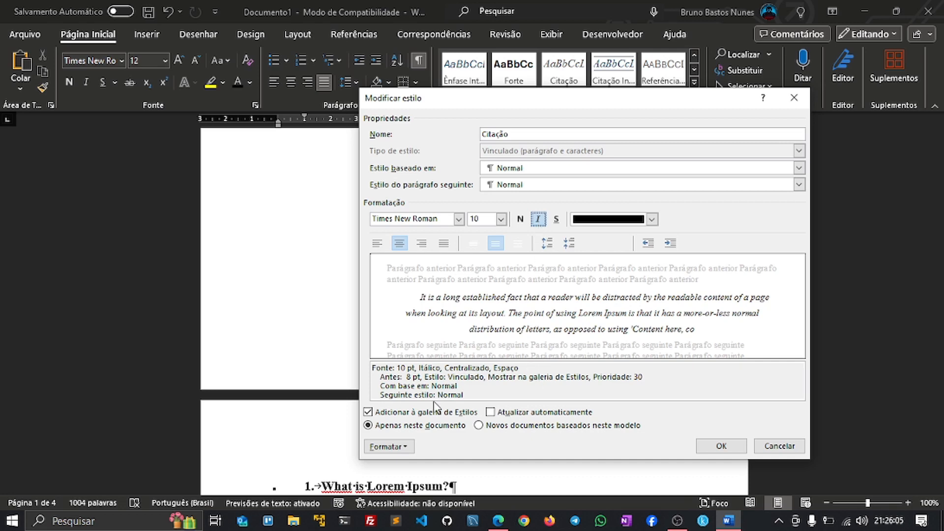
Set the Citação style's paragraph alignment to Justificada and its left indent to 5 cm
left_click(391, 447)
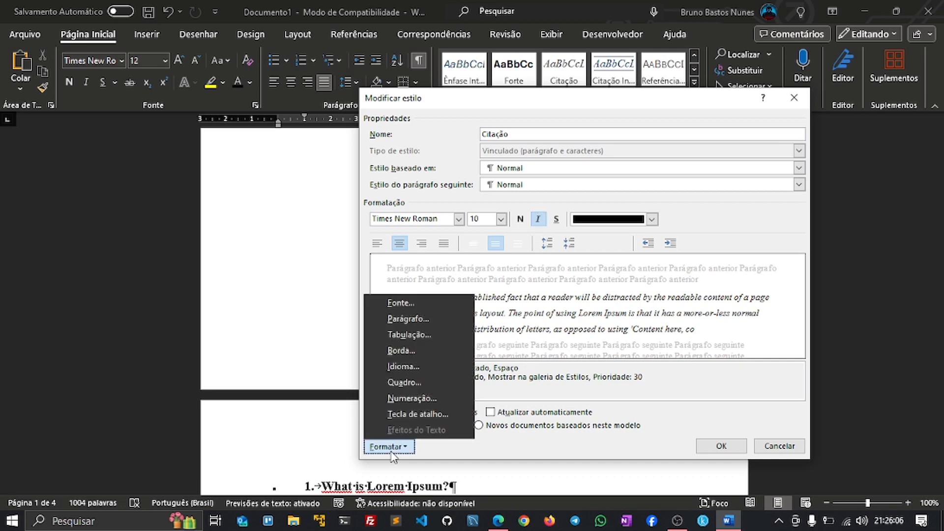
left_click(435, 321)
left_click(469, 126)
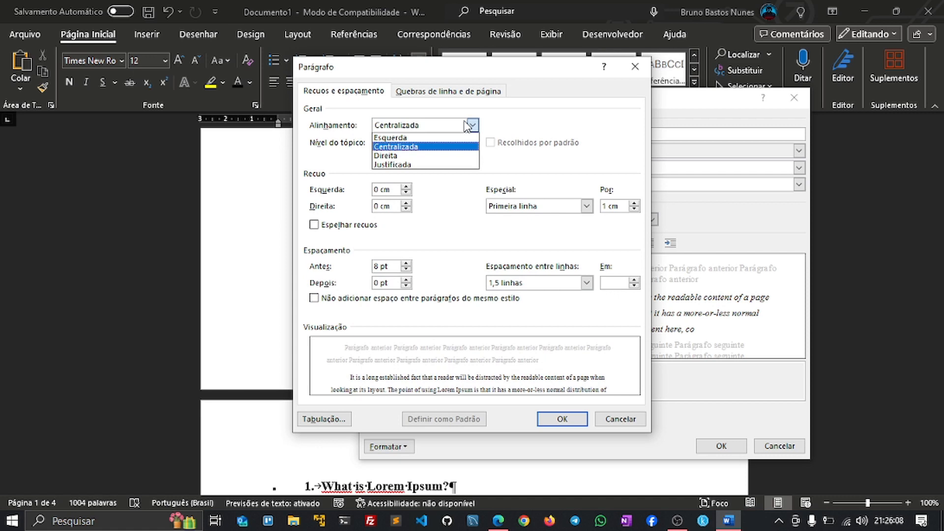
left_click(416, 164)
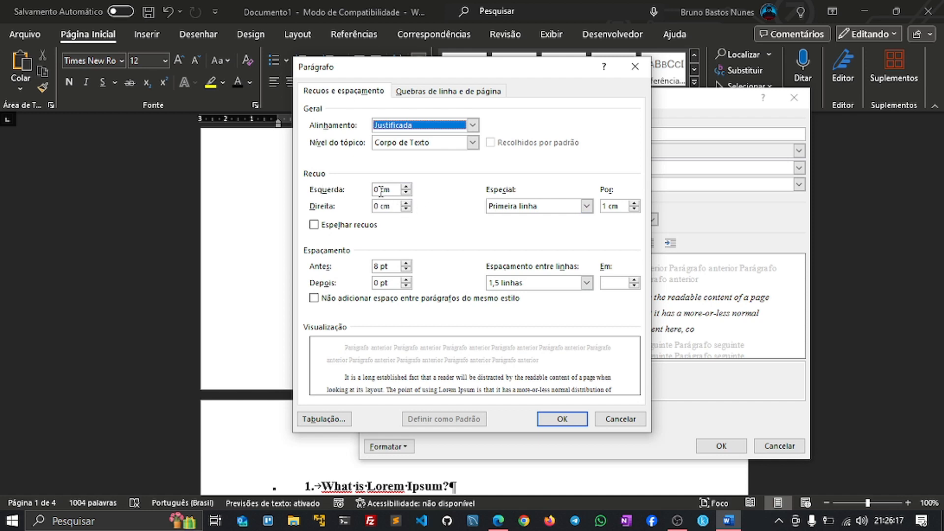
left_click_drag(382, 191, 377, 192)
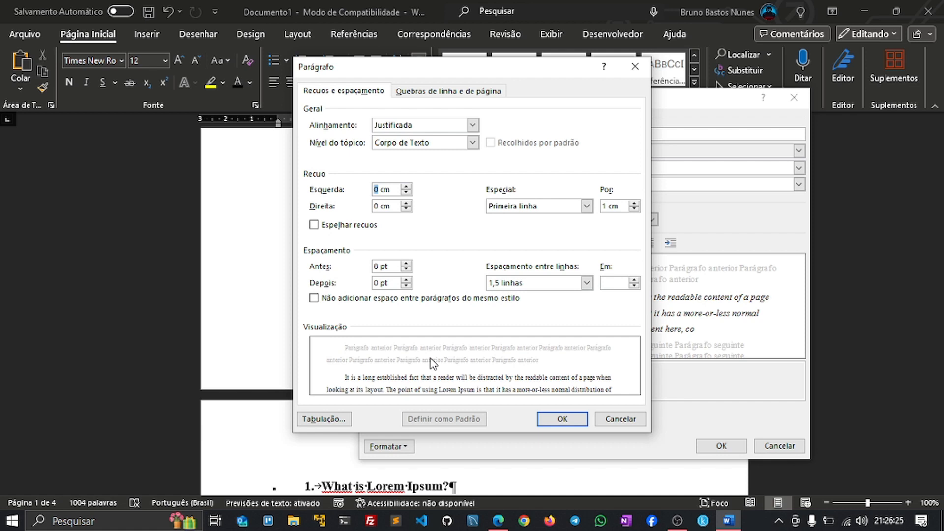
key("Tab")
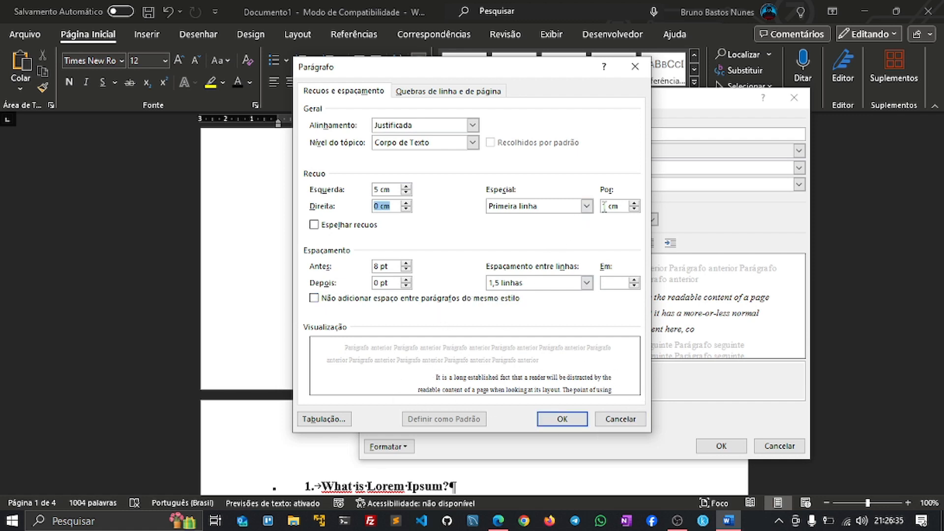
Try a 0 cm first-line indent for the Citação style and set it back to 1 cm
left_click_drag(608, 205, 599, 206)
type("0")
key("Tab")
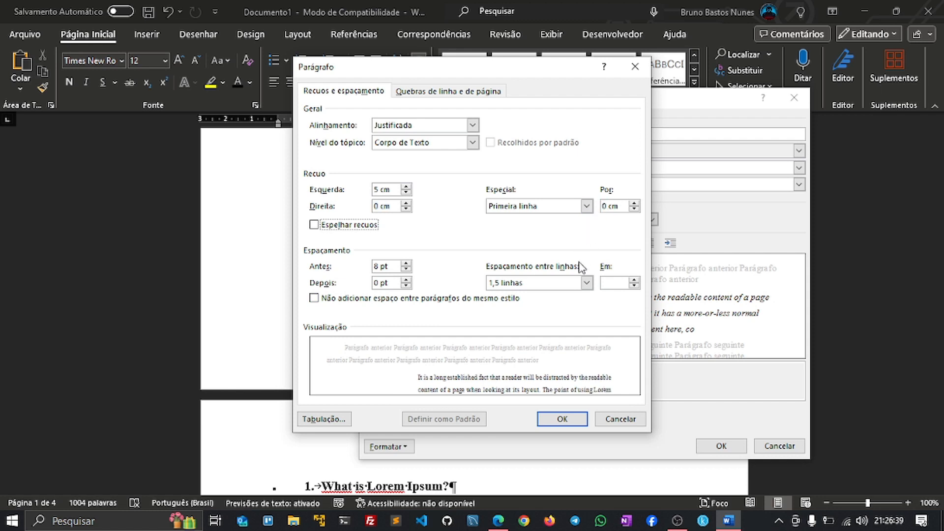
left_click_drag(605, 207, 601, 207)
key("Tab")
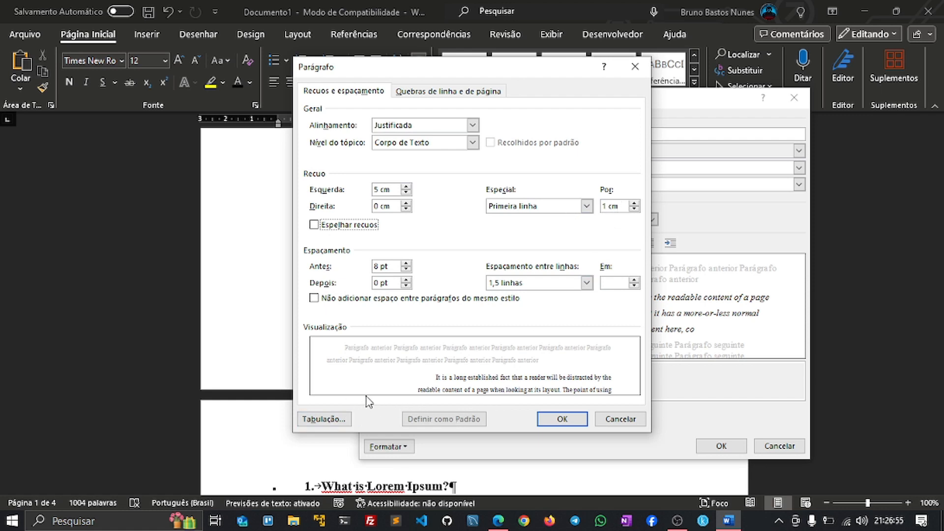
Check the Citação style's line and page break options, accept its paragraph settings and save the modified style
left_click(474, 91)
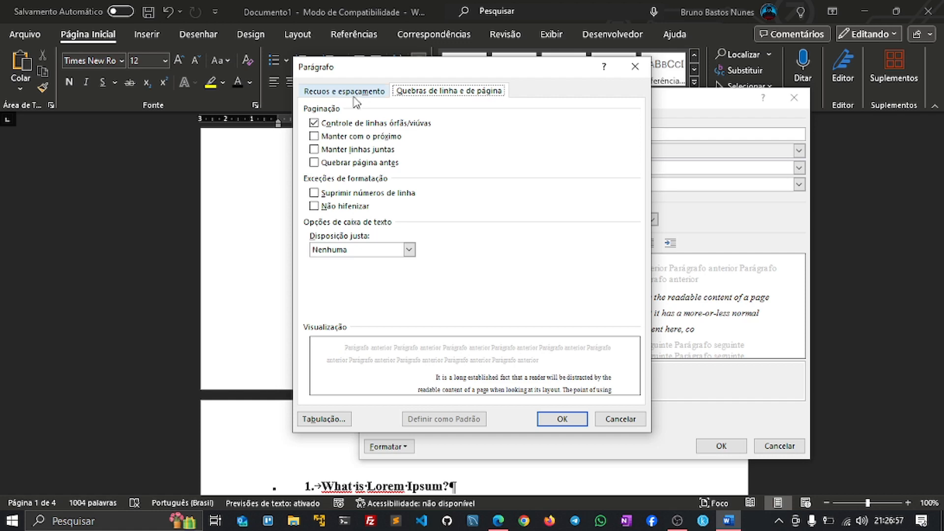
left_click(355, 93)
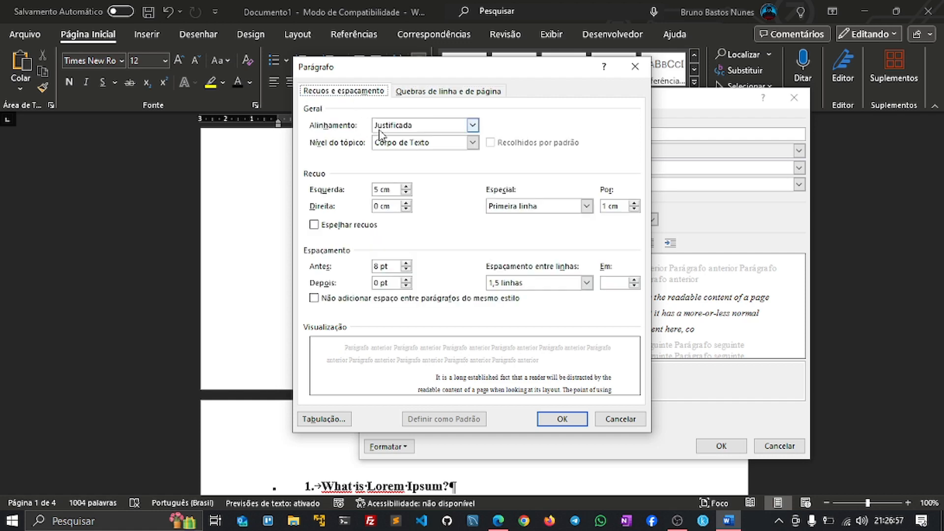
left_click(560, 419)
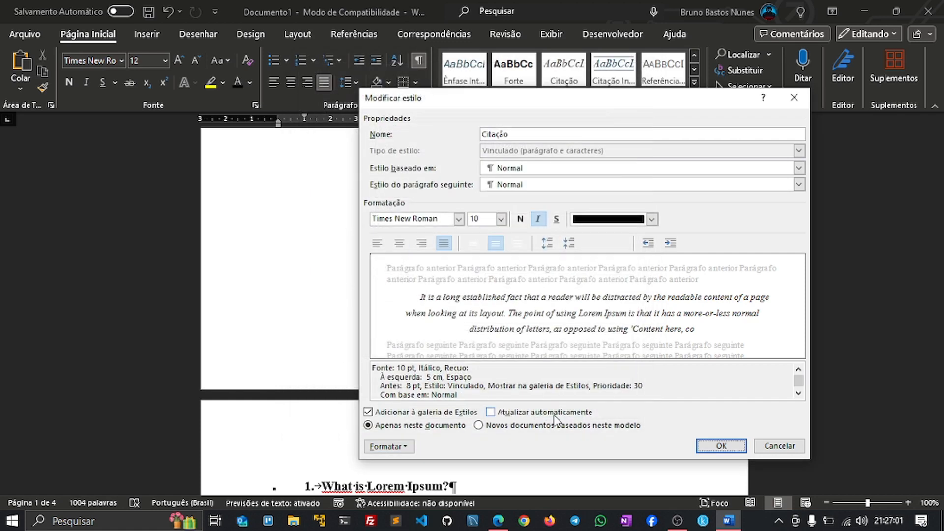
left_click(721, 447)
Apply the Citação style to the second body paragraph under the heading "Why do we use it?"
scroll(480, 335, "down", 8)
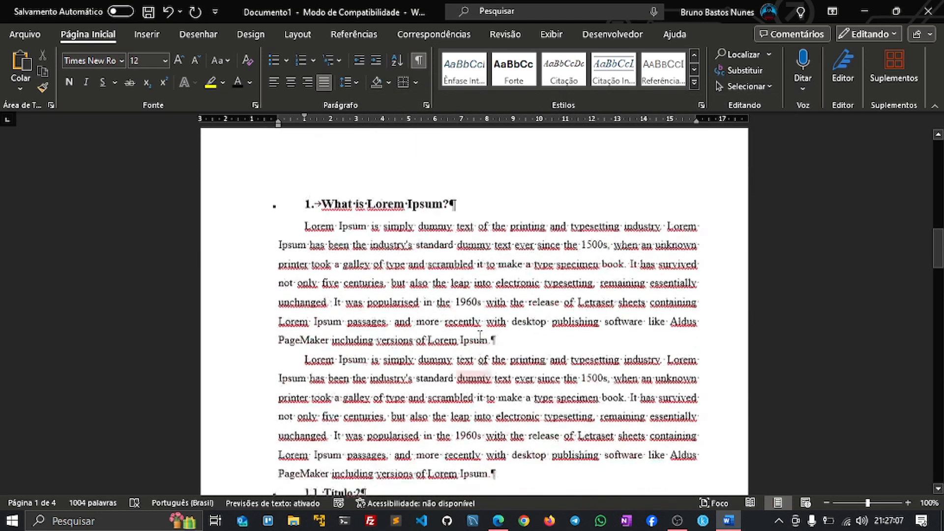
scroll(481, 338, "down", 15)
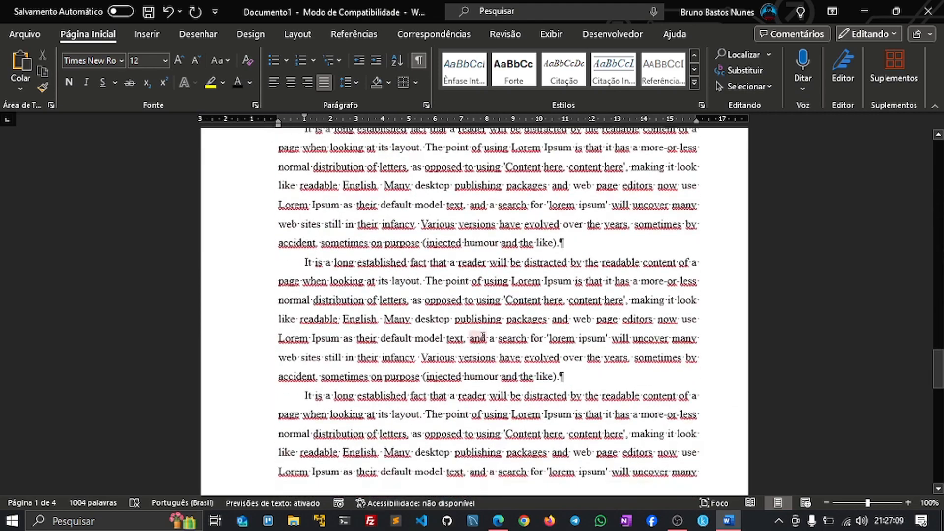
scroll(486, 336, "down", 5)
scroll(486, 336, "up", 7)
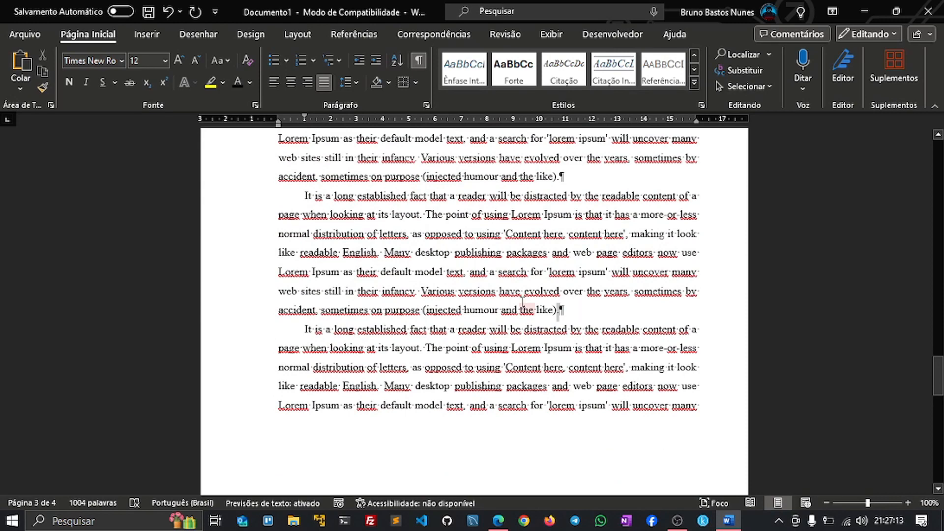
left_click_drag(561, 311, 293, 202)
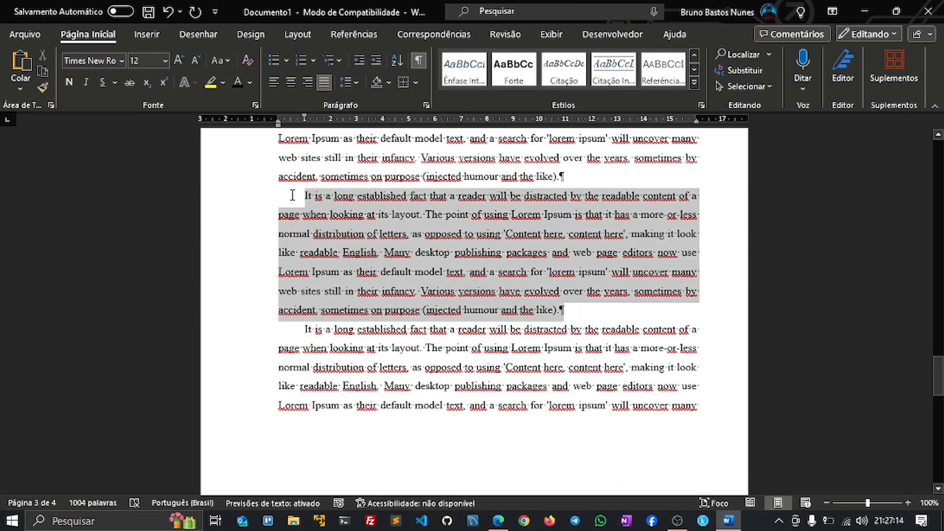
left_click(564, 69)
right_click(522, 386)
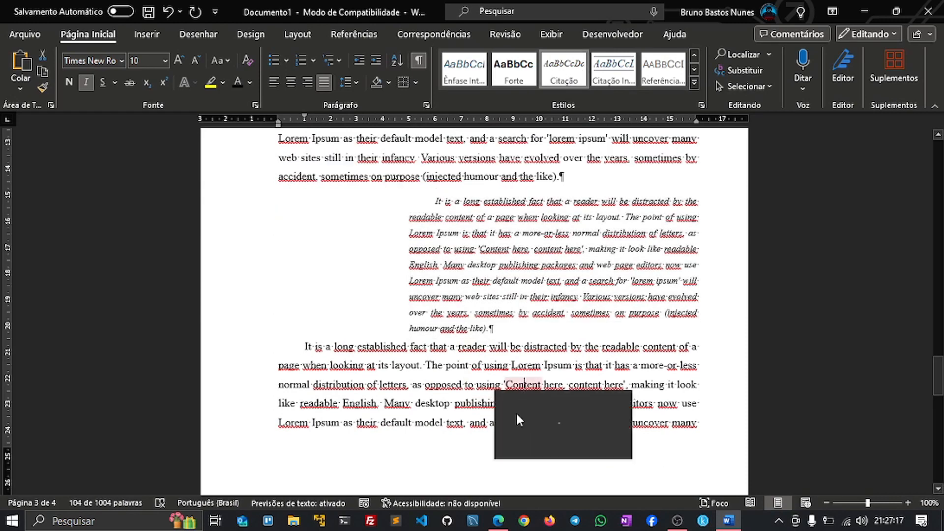
scroll(455, 407, "down", 2)
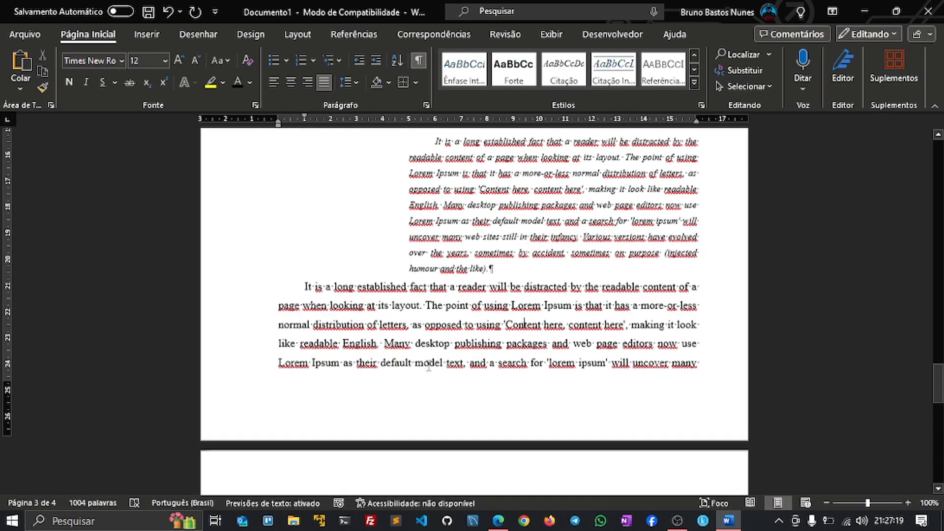
scroll(462, 339, "up", 3)
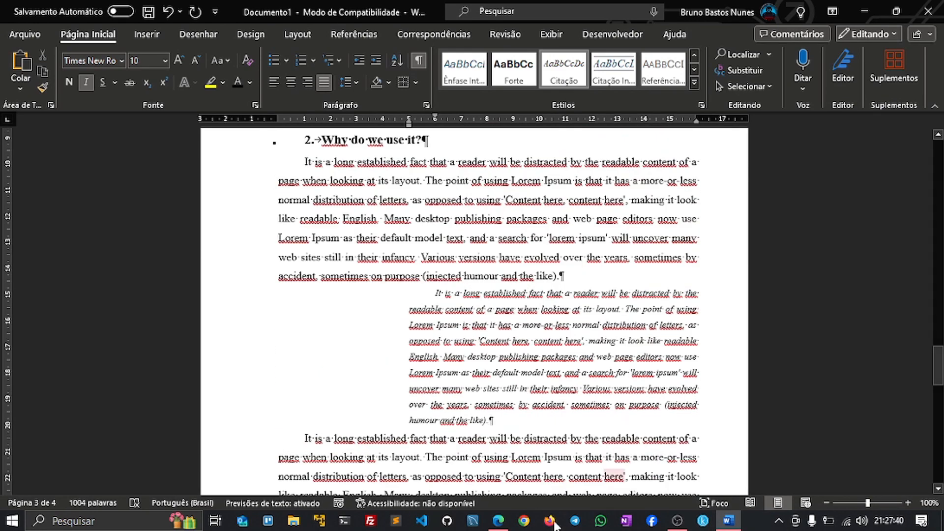
Return the quotation paragraph under "Why do we use it?" to the Normal style
left_click_drag(489, 420, 394, 293)
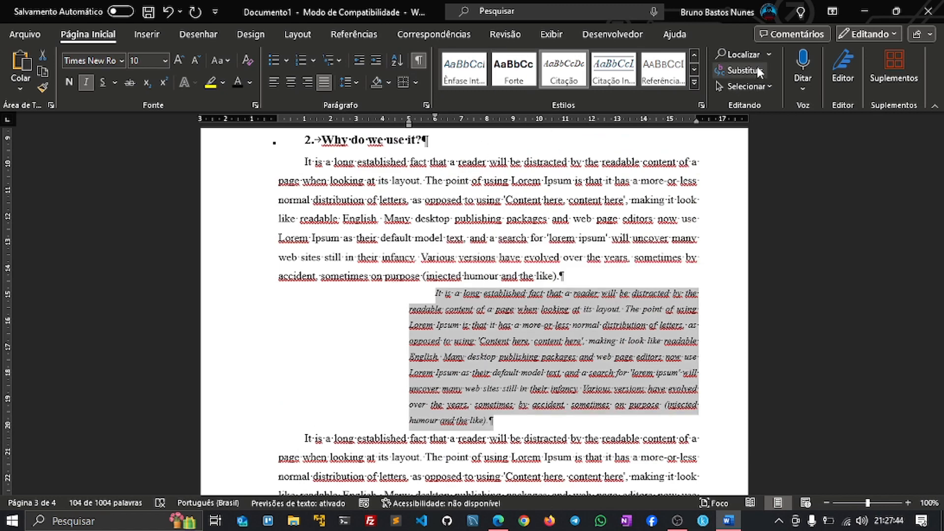
left_click(692, 55)
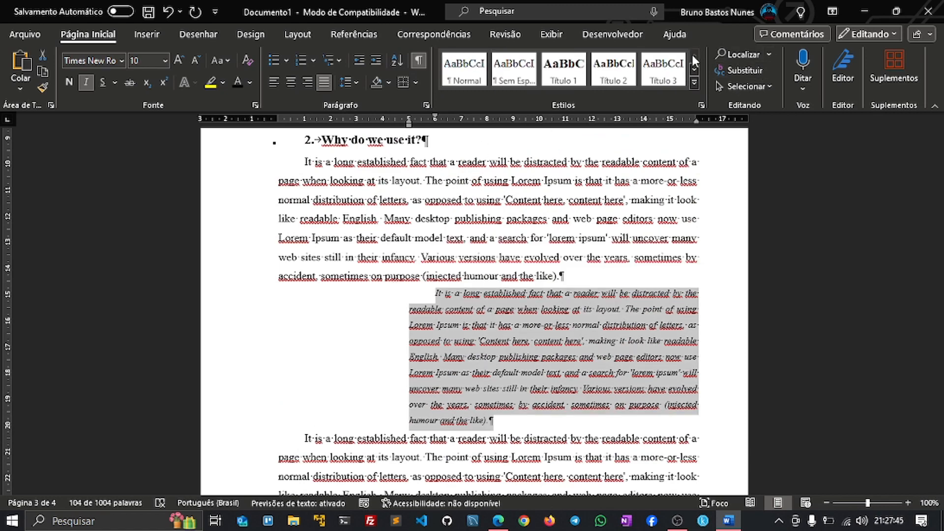
left_click(464, 69)
left_click(592, 415)
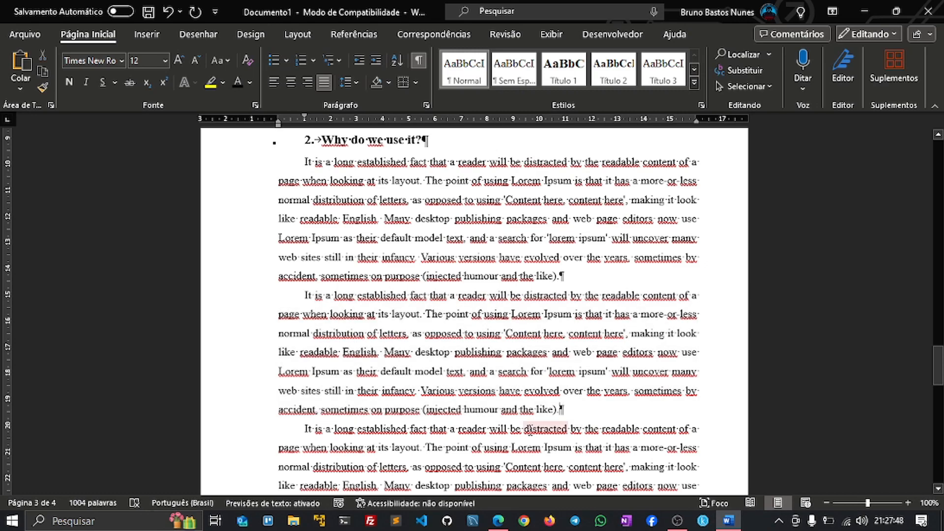
Review the numbered headings and body text formatting throughout the document's pages
scroll(409, 404, "down", 3)
scroll(409, 404, "down", 3)
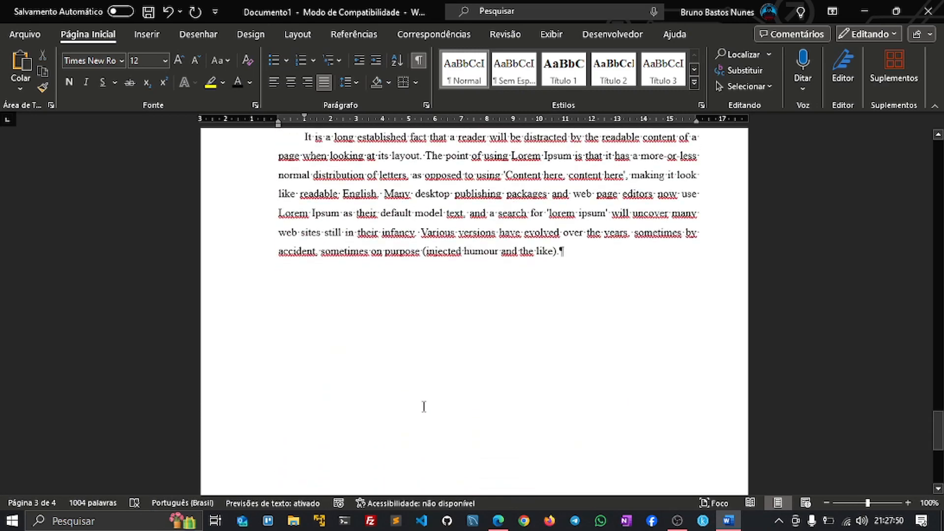
scroll(426, 408, "up", 1)
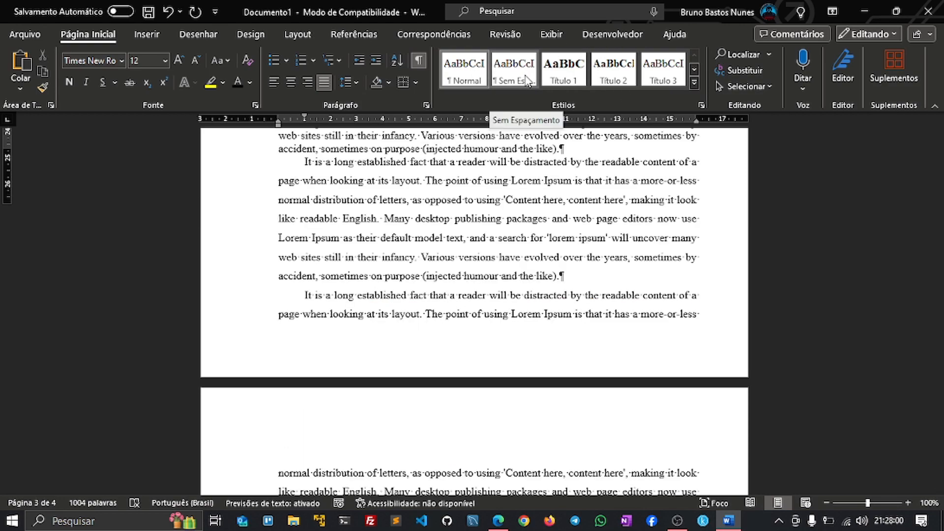
scroll(506, 339, "up", 15)
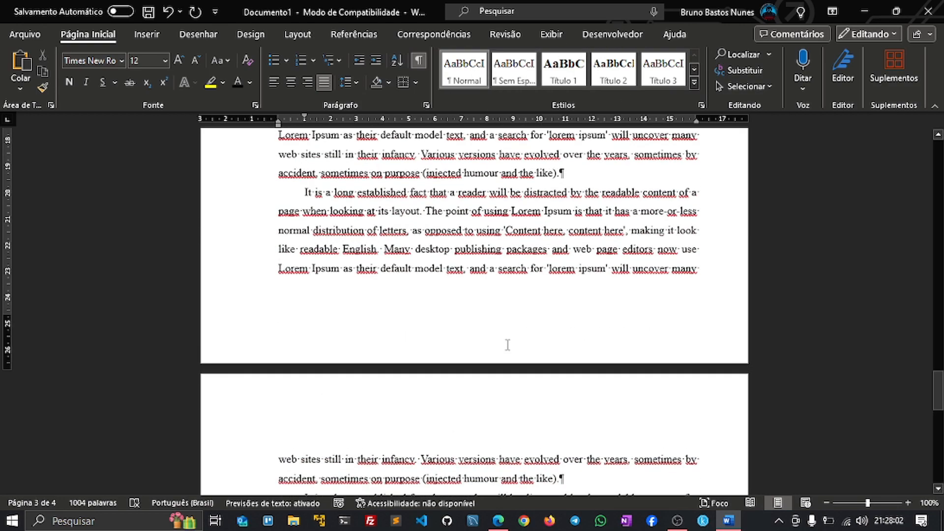
scroll(507, 344, "up", 15)
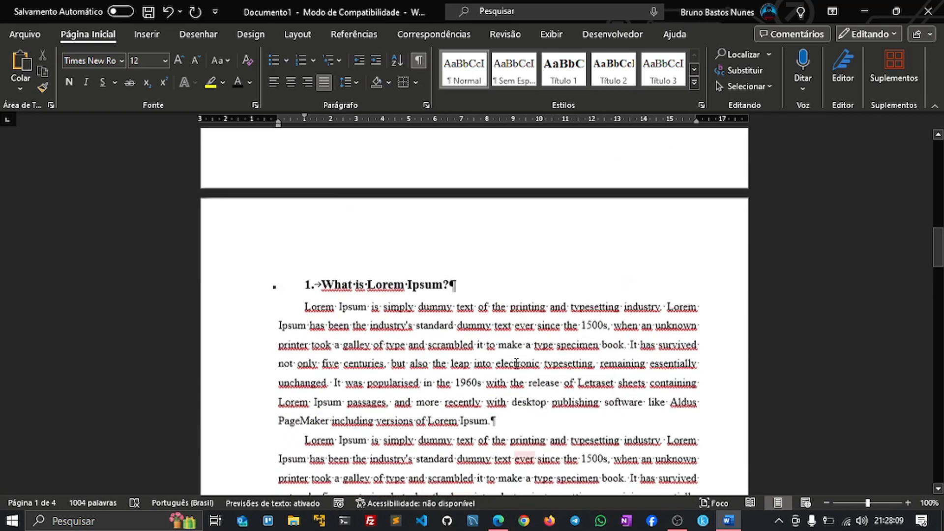
scroll(554, 299, "down", 15)
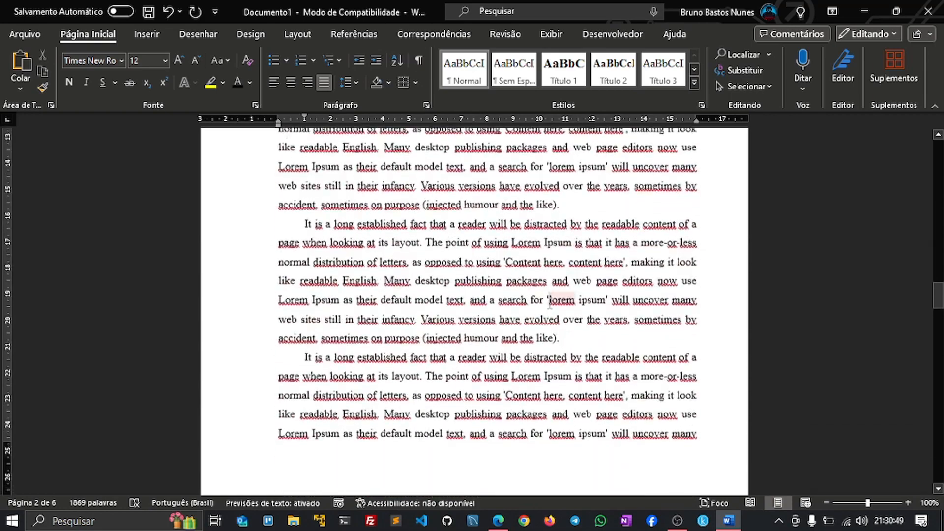
scroll(553, 299, "down", 10)
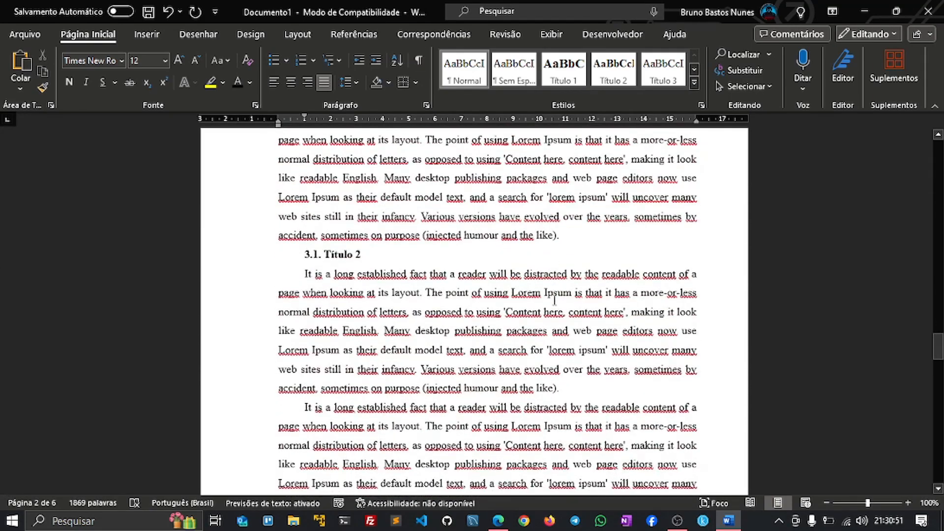